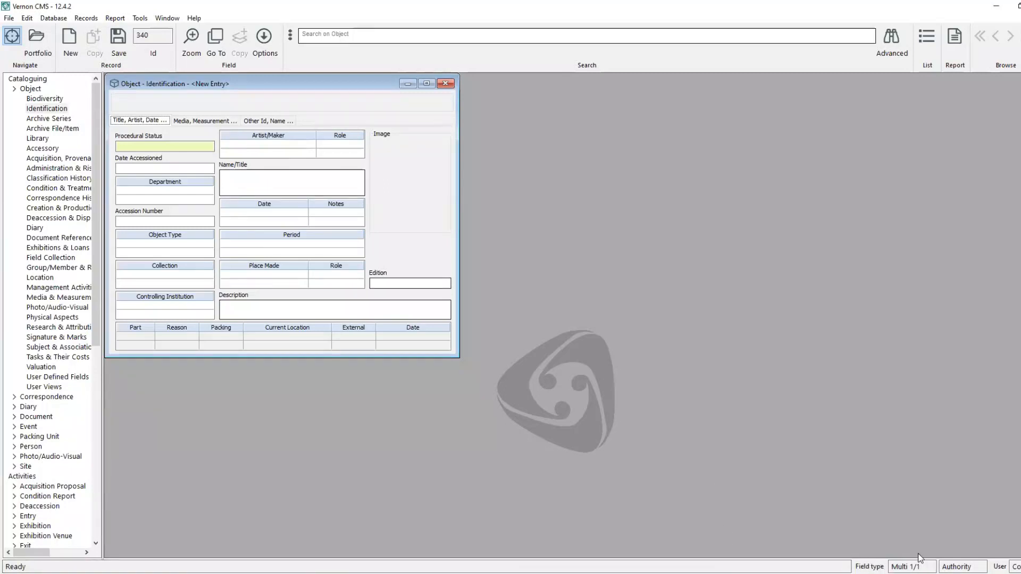
# - View the Object Type authority file related to the record's Object Type field, and close it again
pyautogui.click(175, 243)
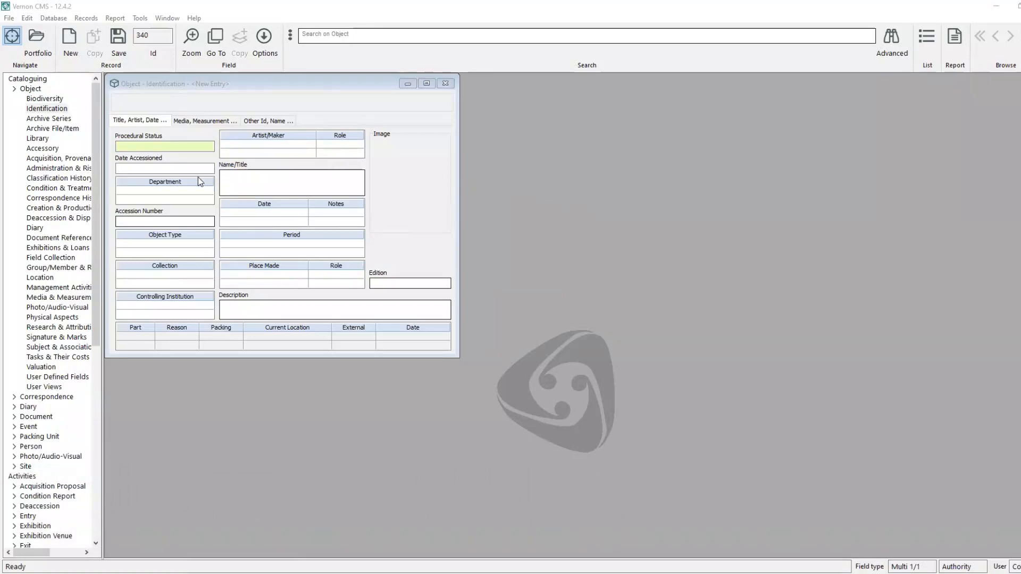
pyautogui.click(167, 248)
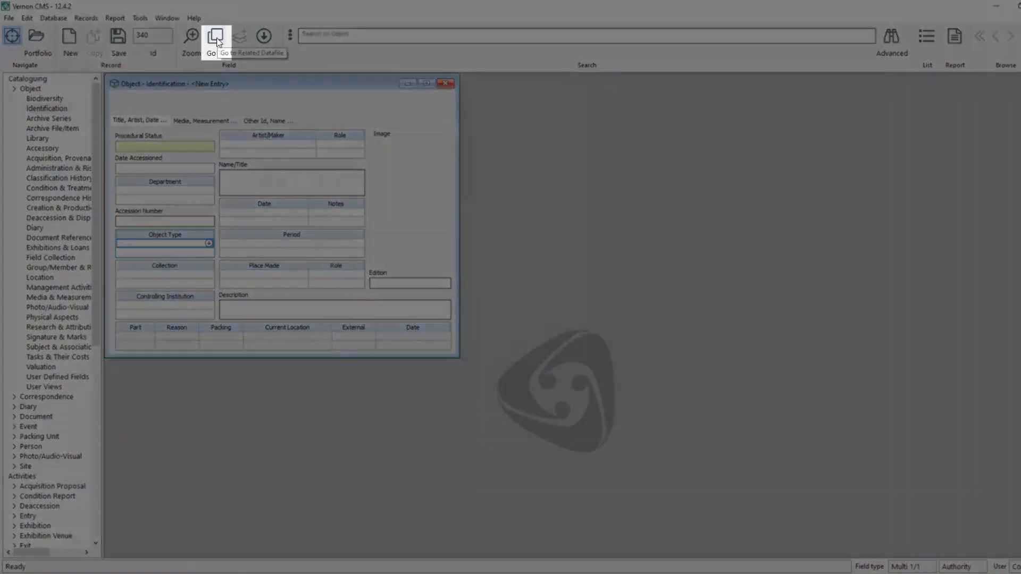
pyautogui.click(216, 38)
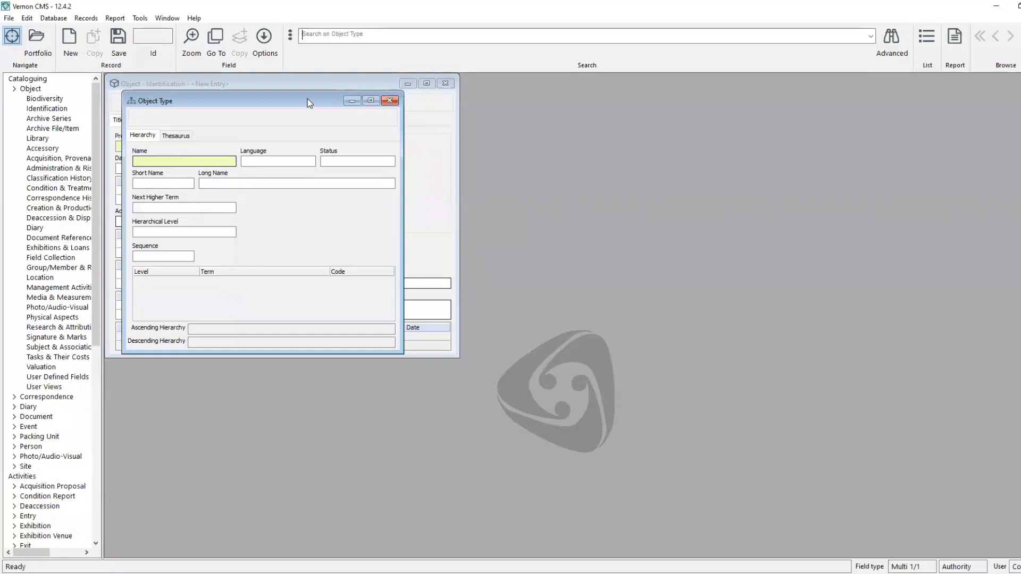
pyautogui.click(390, 101)
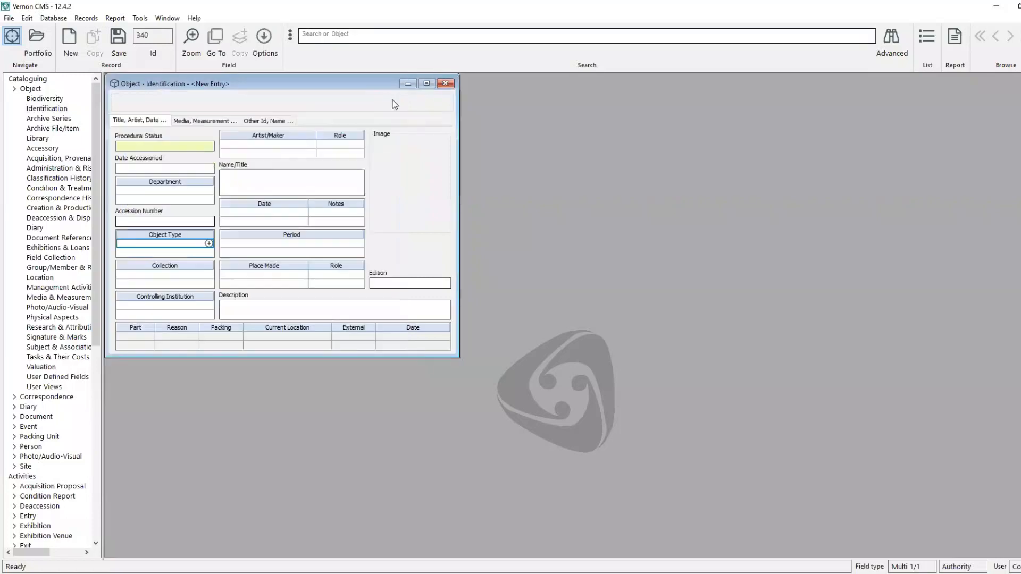
# - Look up "object type" among the other database files, view the Object Type authority file, and close it
pyautogui.click(54, 18)
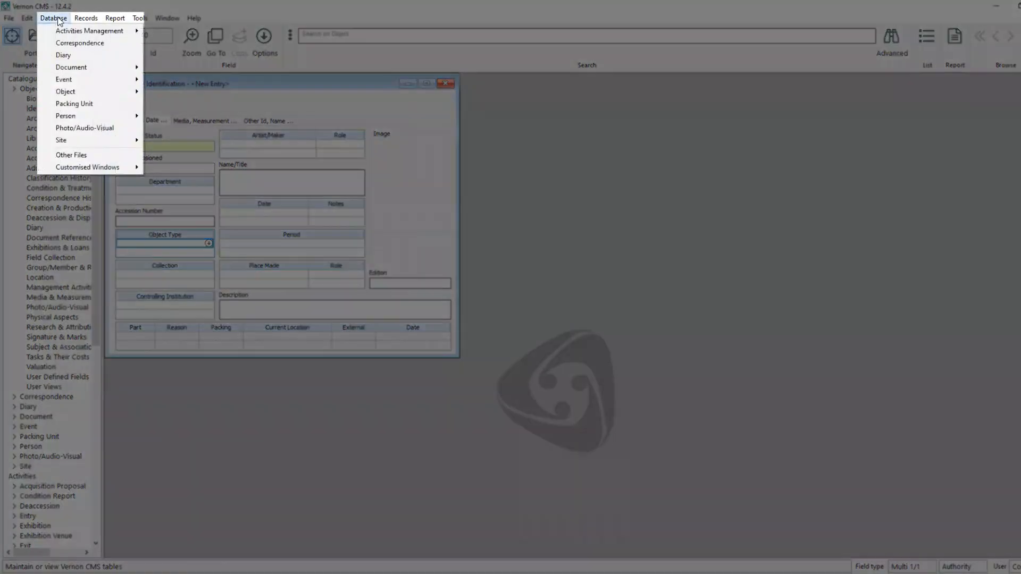
pyautogui.click(88, 154)
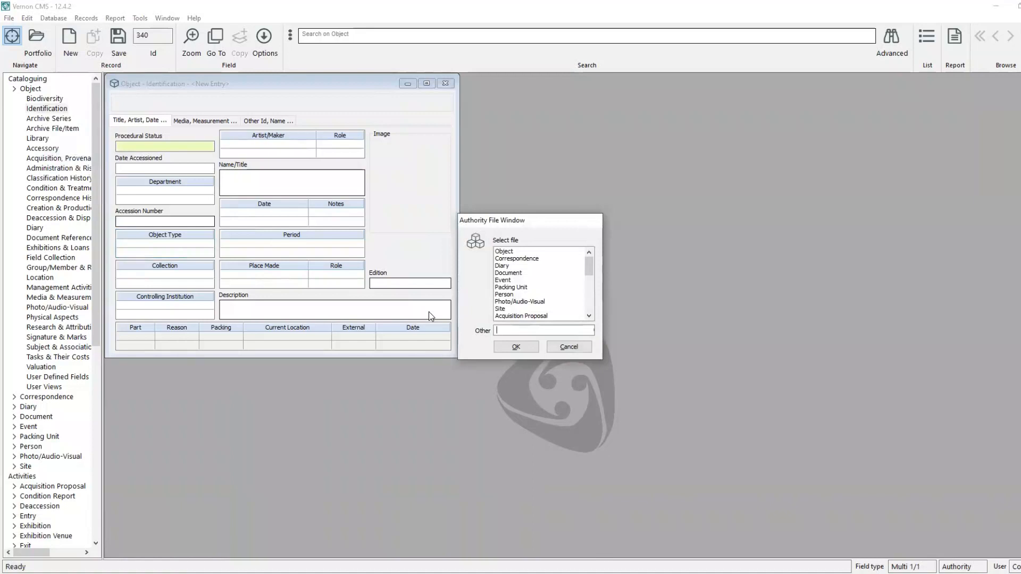
pyautogui.write('object type')
pyautogui.press('Return')
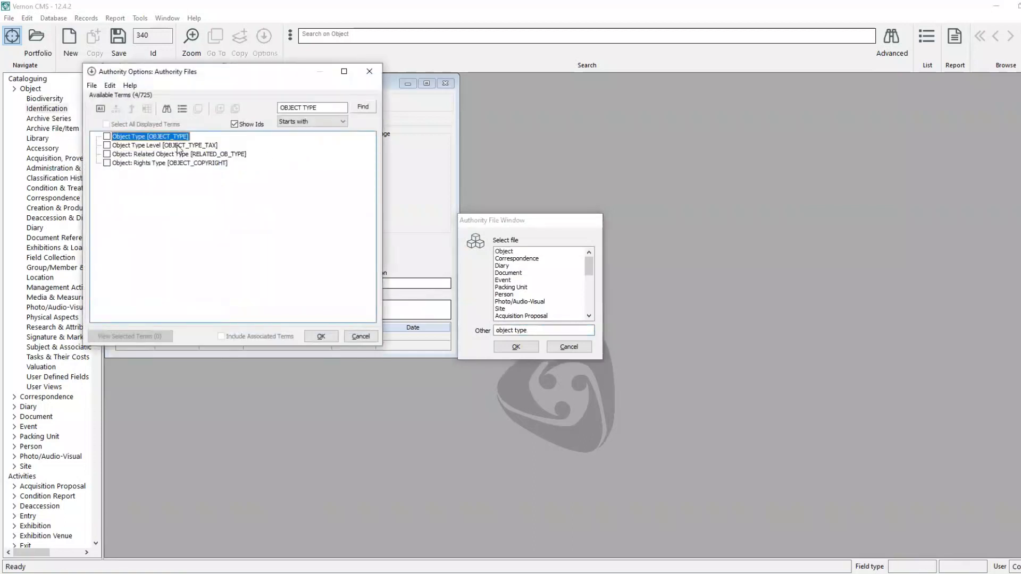
pyautogui.click(106, 136)
pyautogui.click(314, 336)
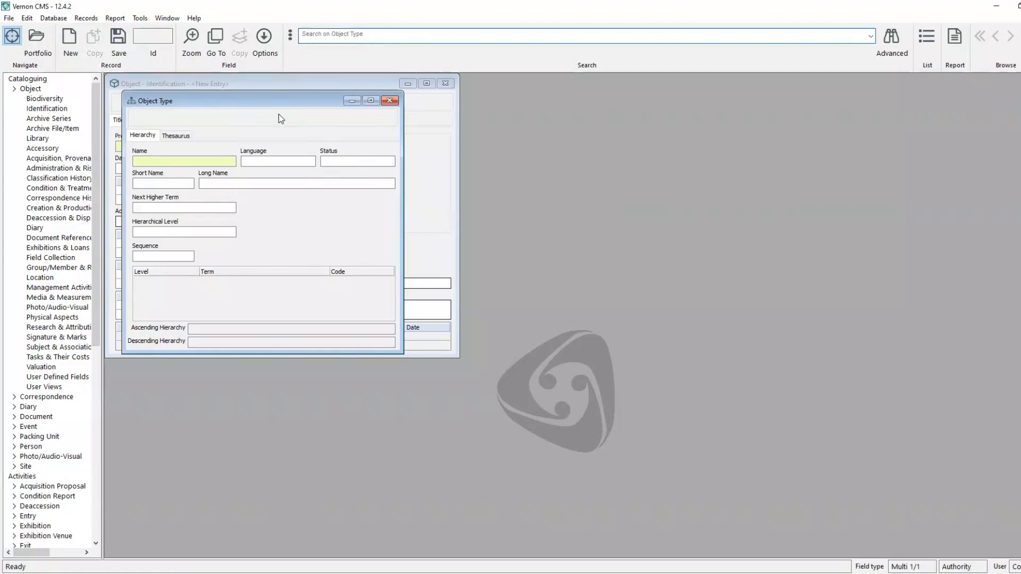
pyautogui.click(390, 101)
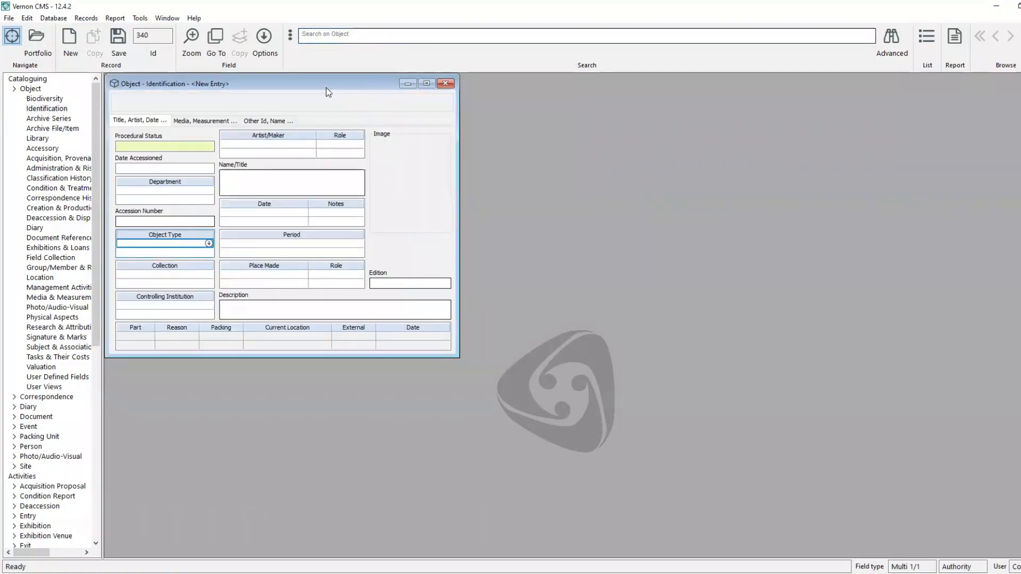
# - Enter "wire sculpture" as the object type of the new object record and bring up the available Object Type terms
pyautogui.click(164, 245)
pyautogui.write('wire cul')
pyautogui.press('BackSpace')
pyautogui.press('BackSpace')
pyautogui.write('sculpture')
pyautogui.press('Return')
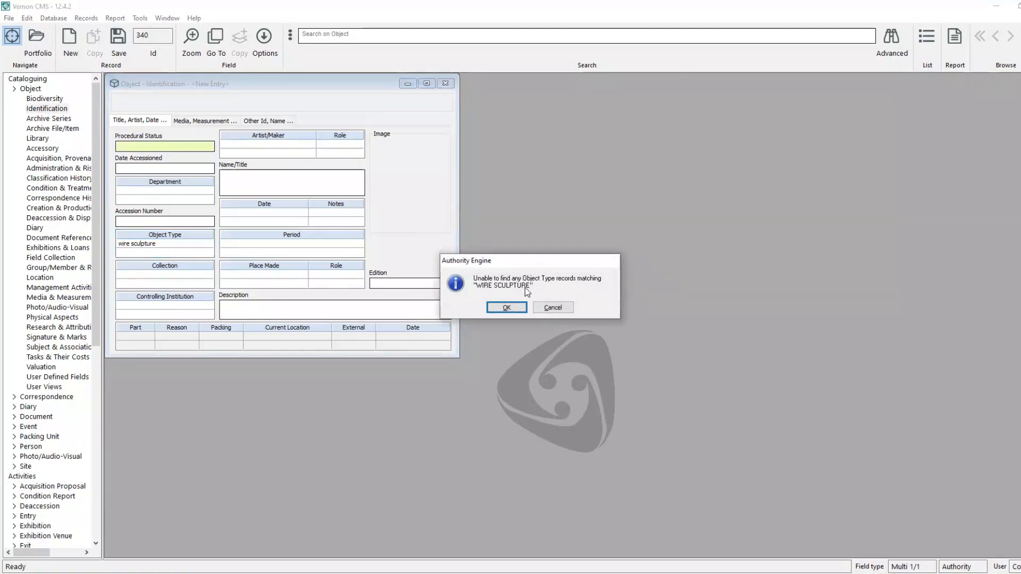
pyautogui.click(520, 309)
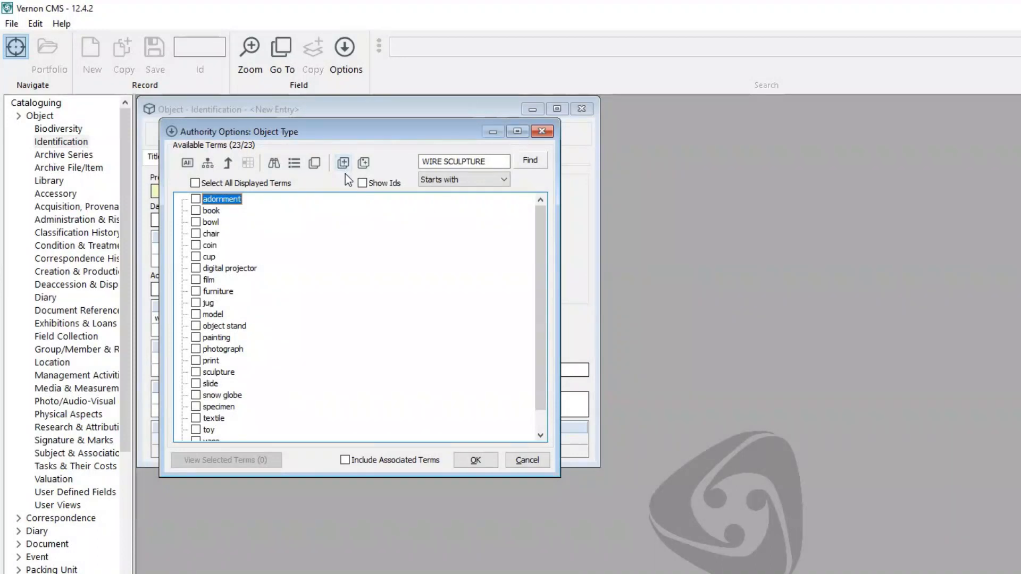
# - Create and save "wire sculpture" as a narrower term of "sculpture", and assign it as the record's object type
pyautogui.click(227, 373)
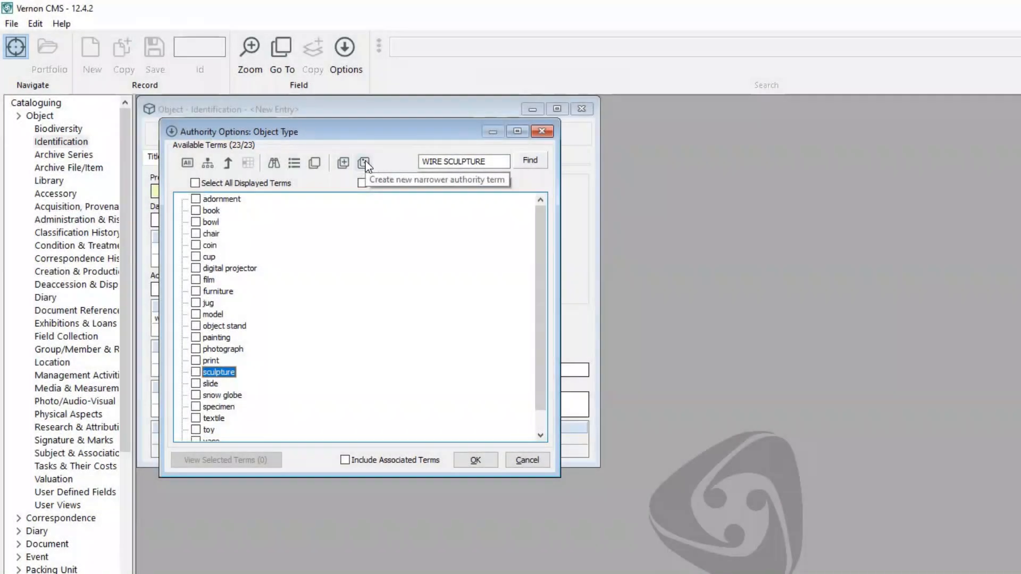
pyautogui.click(365, 163)
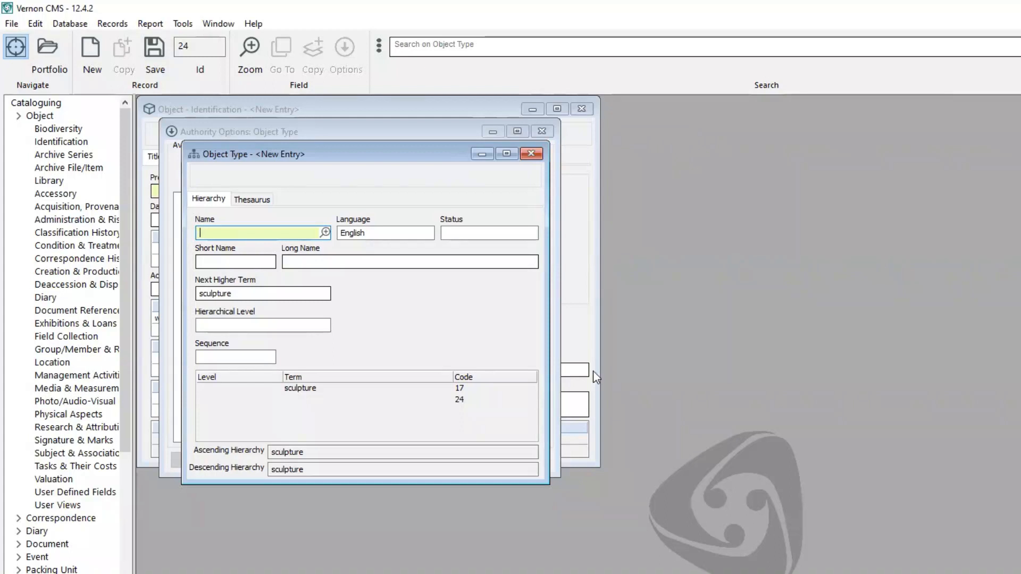
pyautogui.write('wire sculpture')
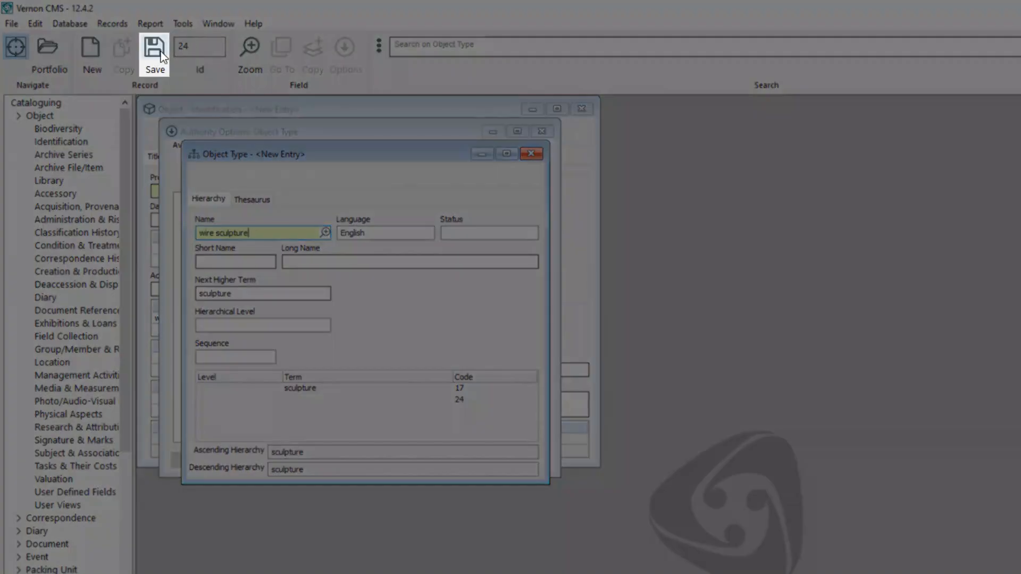
pyautogui.click(161, 57)
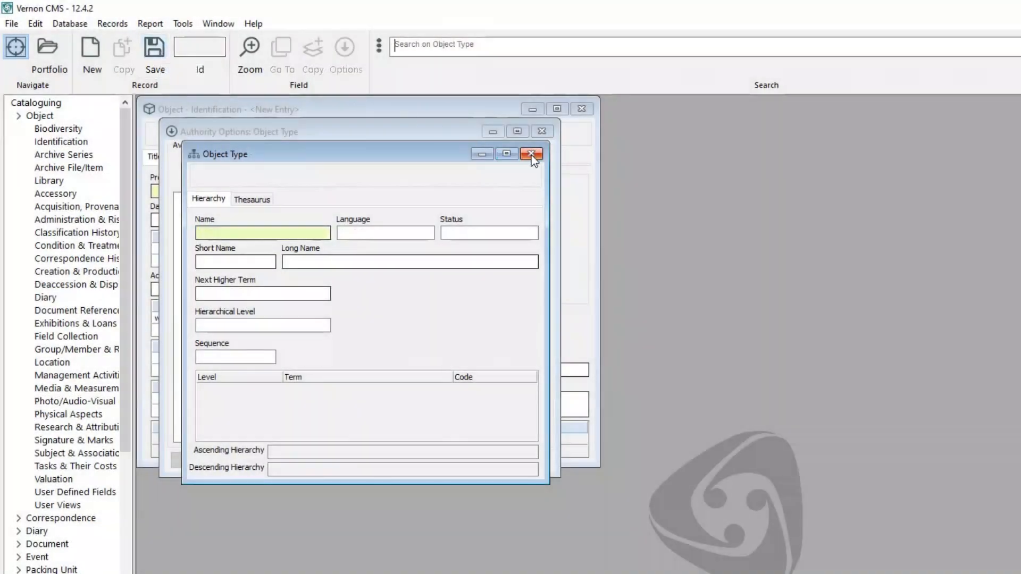
pyautogui.click(531, 154)
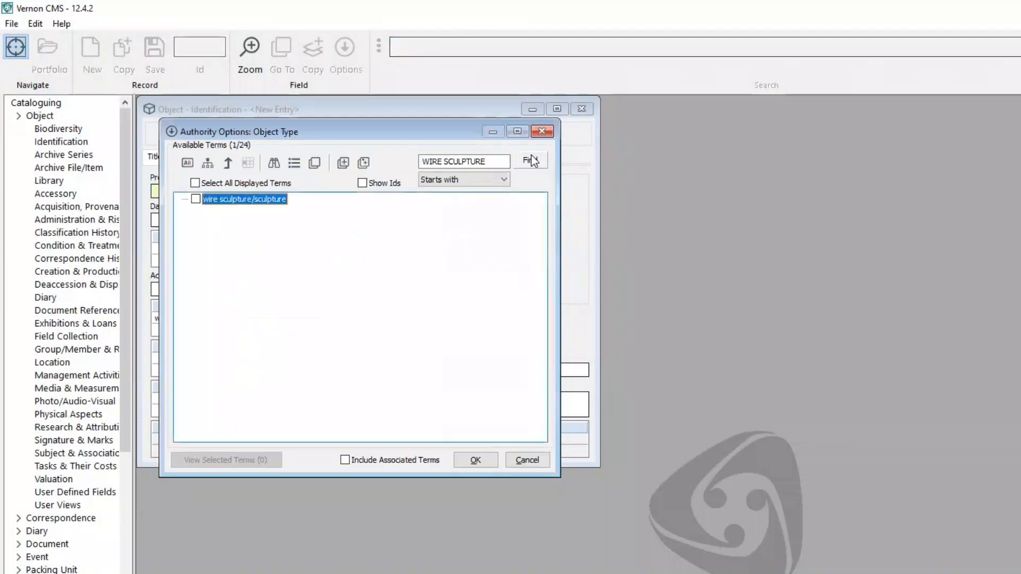
pyautogui.click(195, 199)
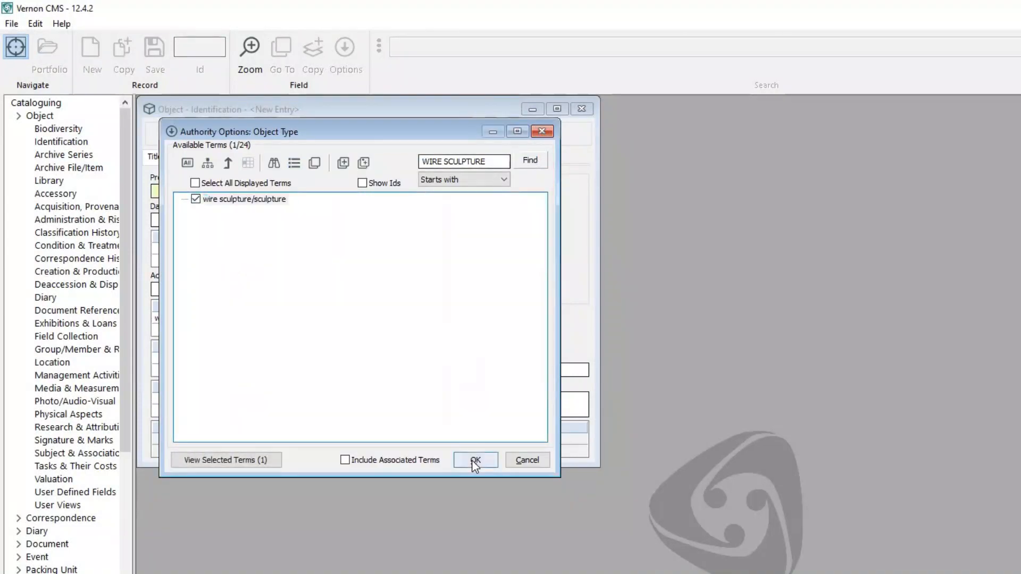
pyautogui.click(475, 460)
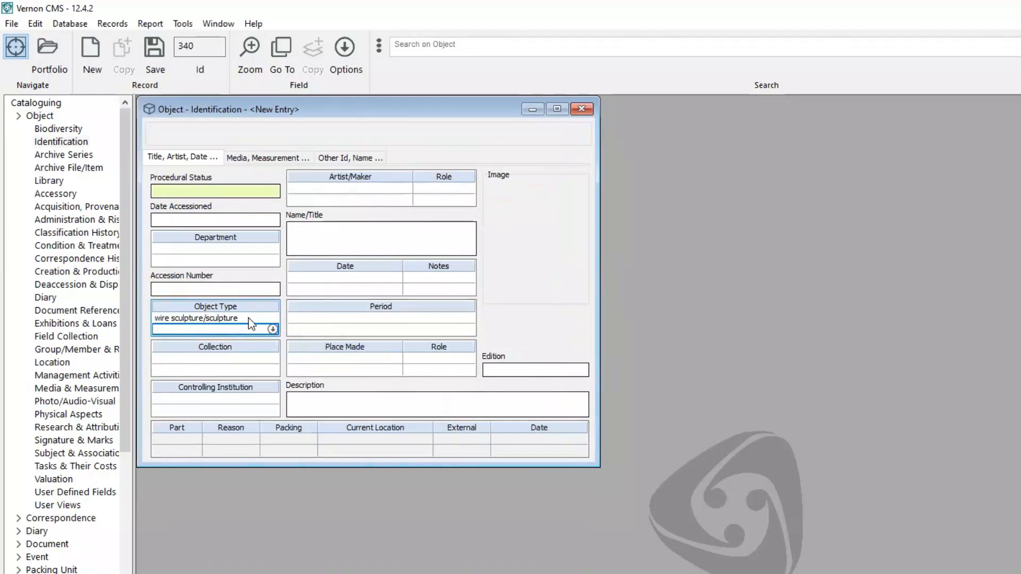
# - Title the object "Cat Sculpture" and try to save the record
pyautogui.click(319, 231)
pyautogui.write('C')
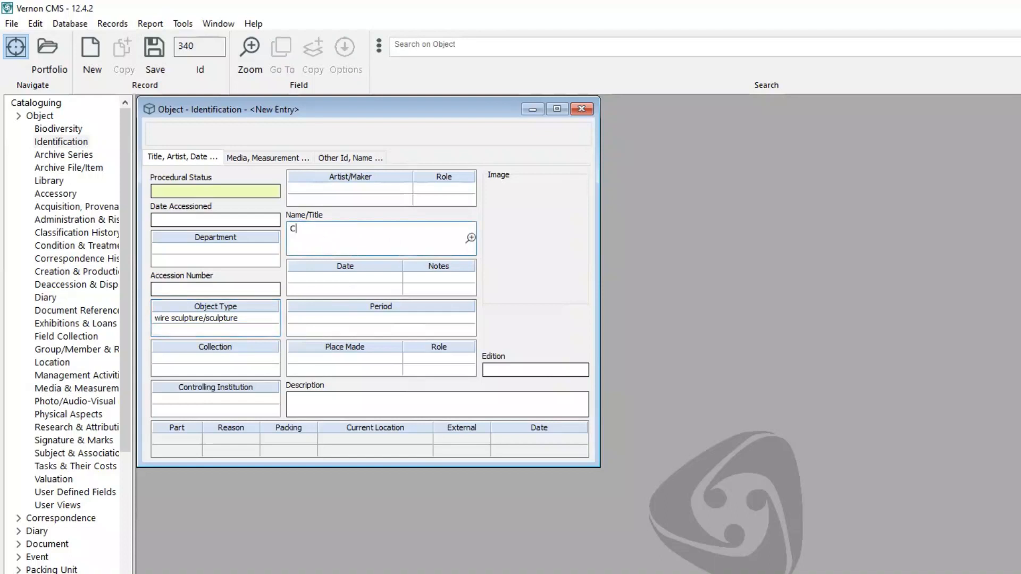
pyautogui.write('at Sculpture')
pyautogui.click(155, 49)
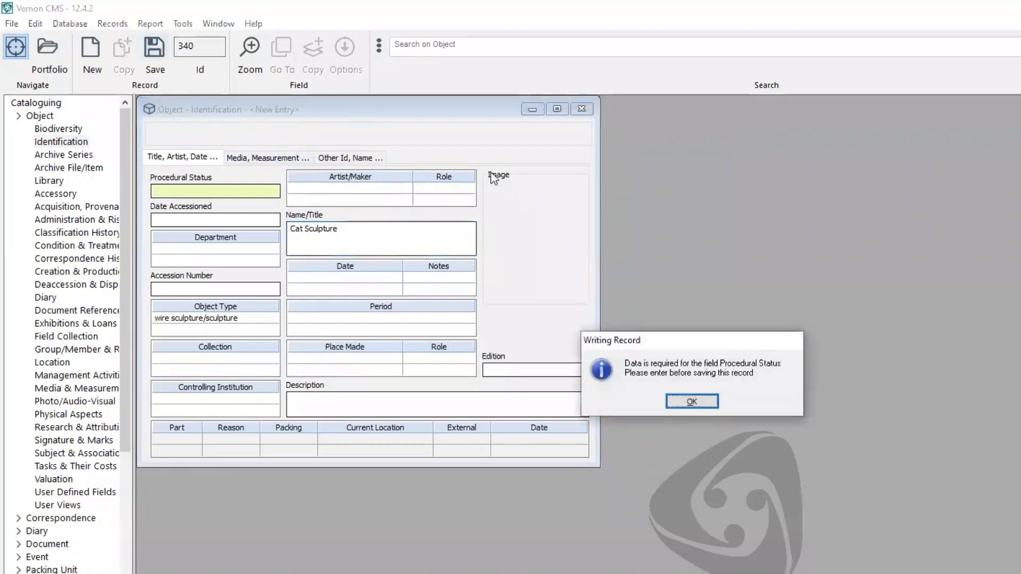
pyautogui.click(692, 401)
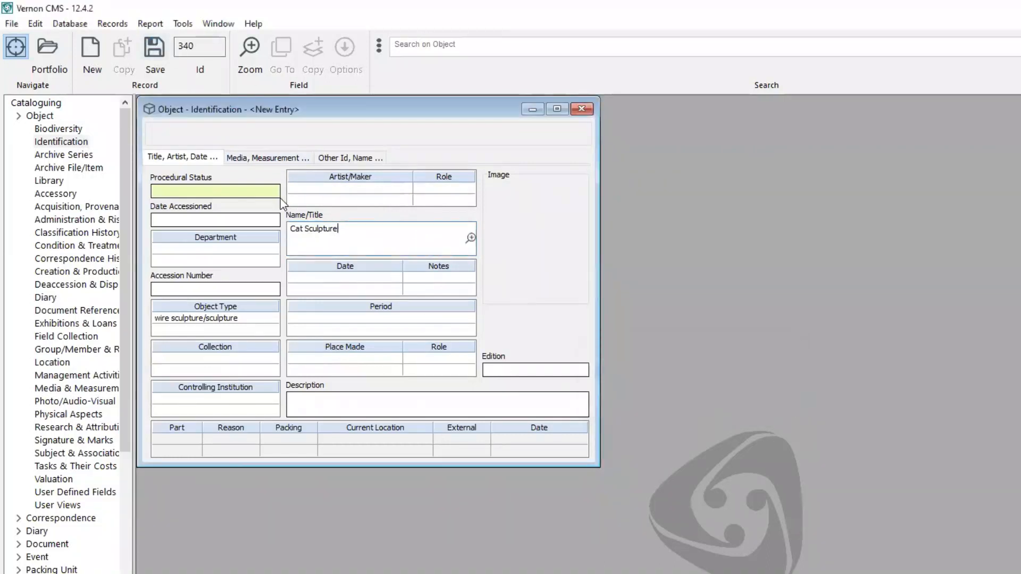
# - Set the object's procedural status to Accessioned and try to save the record again
pyautogui.click(254, 193)
pyautogui.click(274, 191)
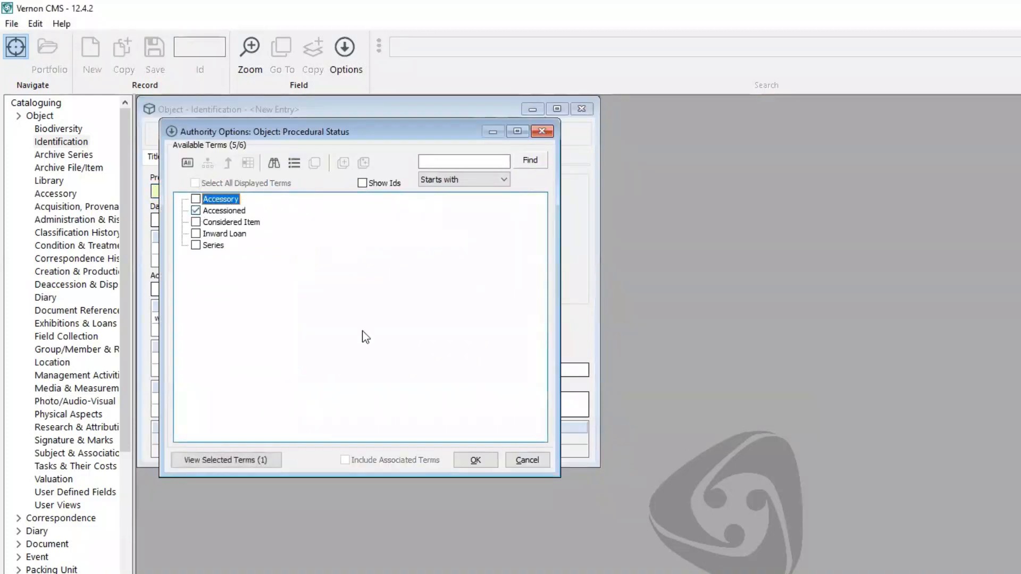
pyautogui.click(475, 460)
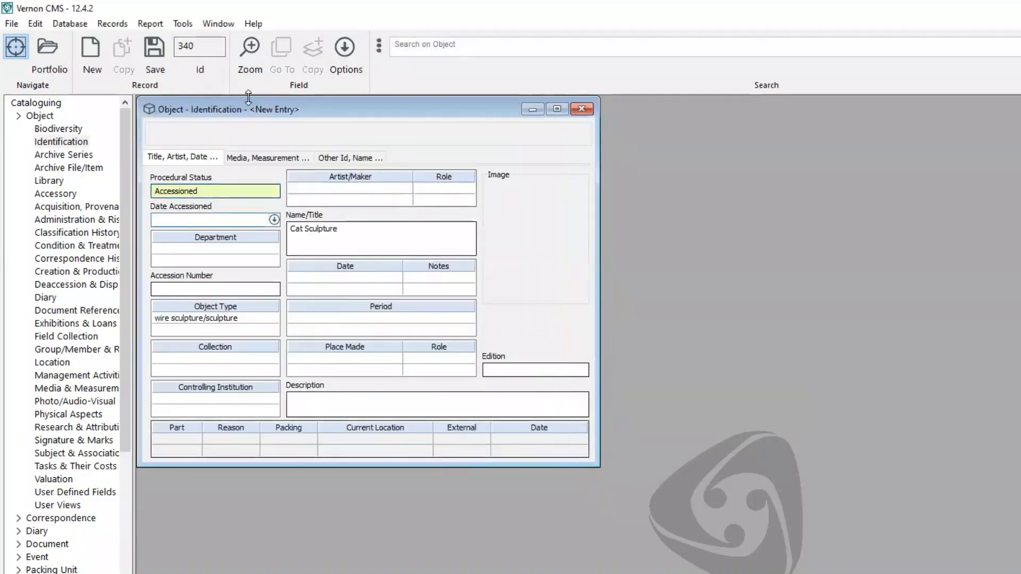
pyautogui.click(154, 53)
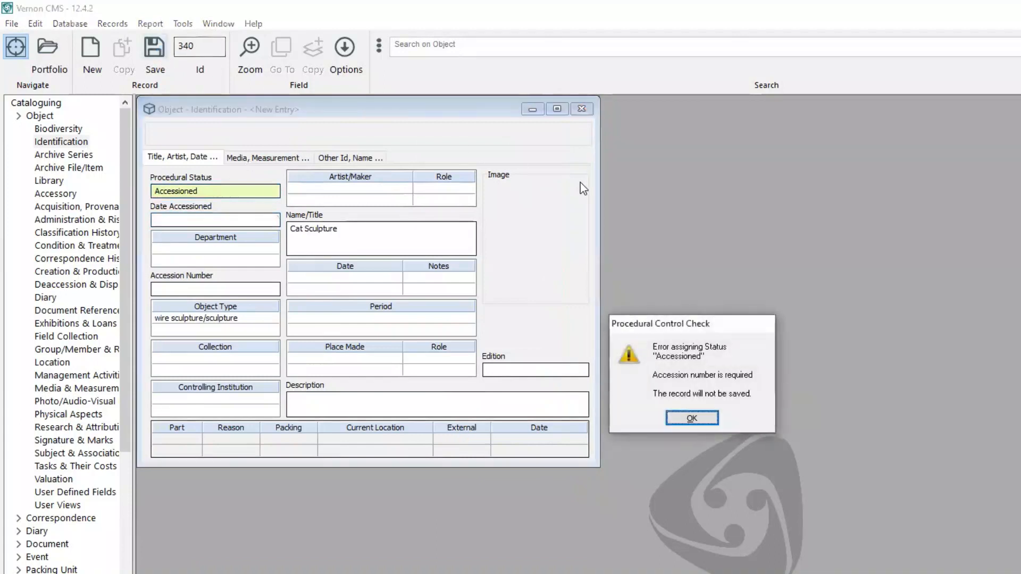
pyautogui.click(670, 415)
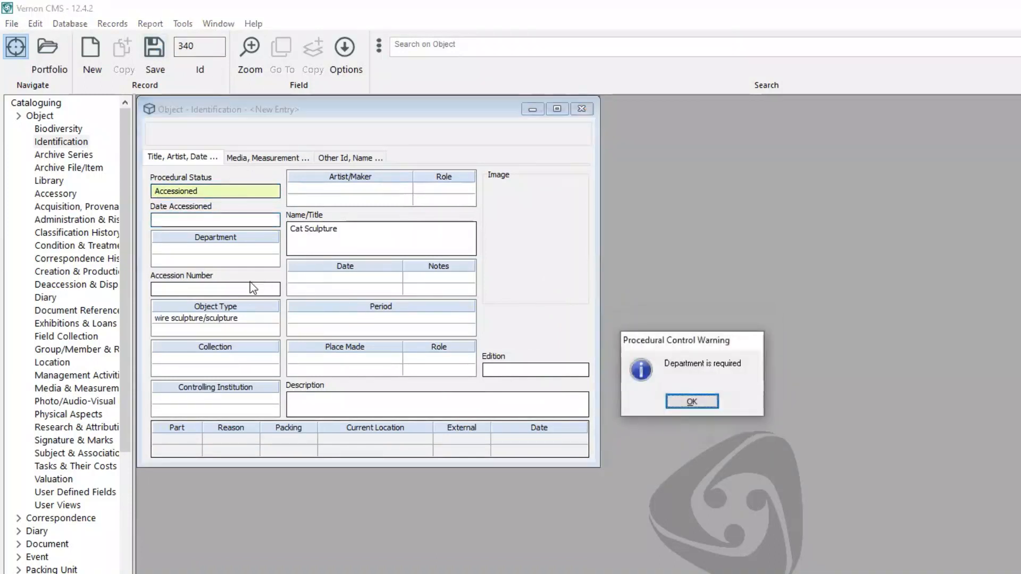
pyautogui.click(692, 401)
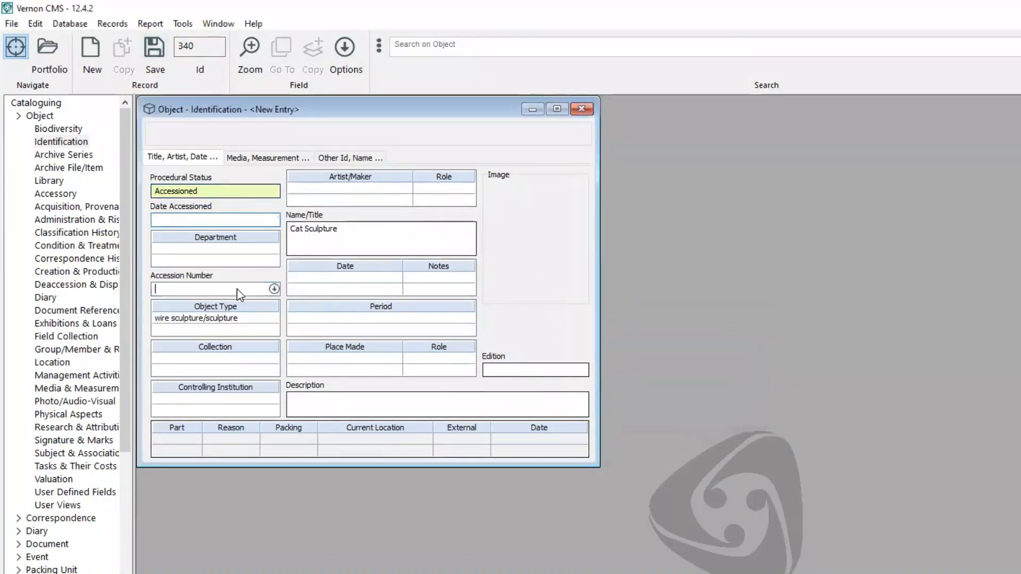
# - Assign accession number 2011.8 and the department Art to the object, and save the record
pyautogui.click(273, 289)
pyautogui.click(254, 250)
pyautogui.doubleClick(269, 248)
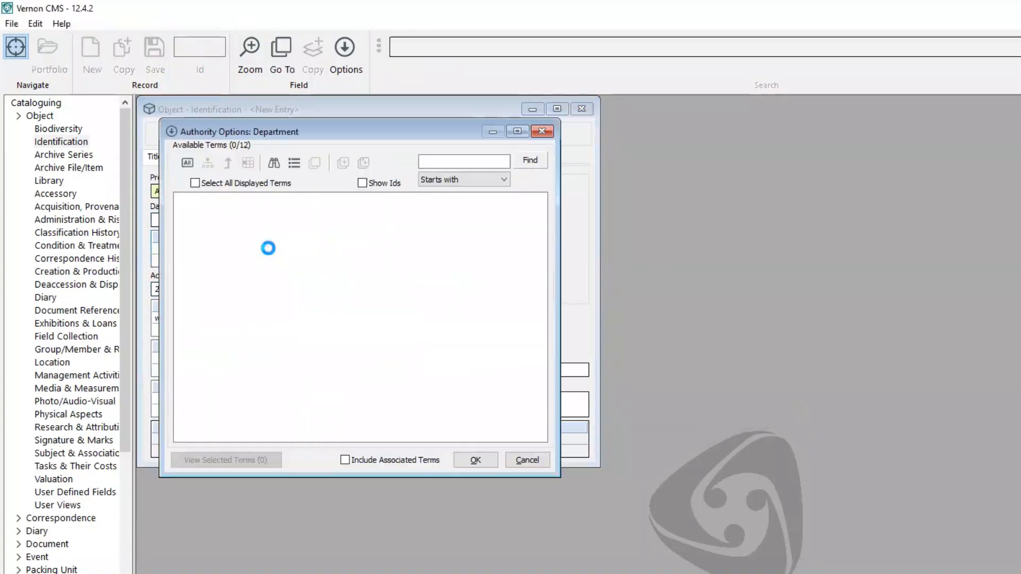
pyautogui.click(196, 222)
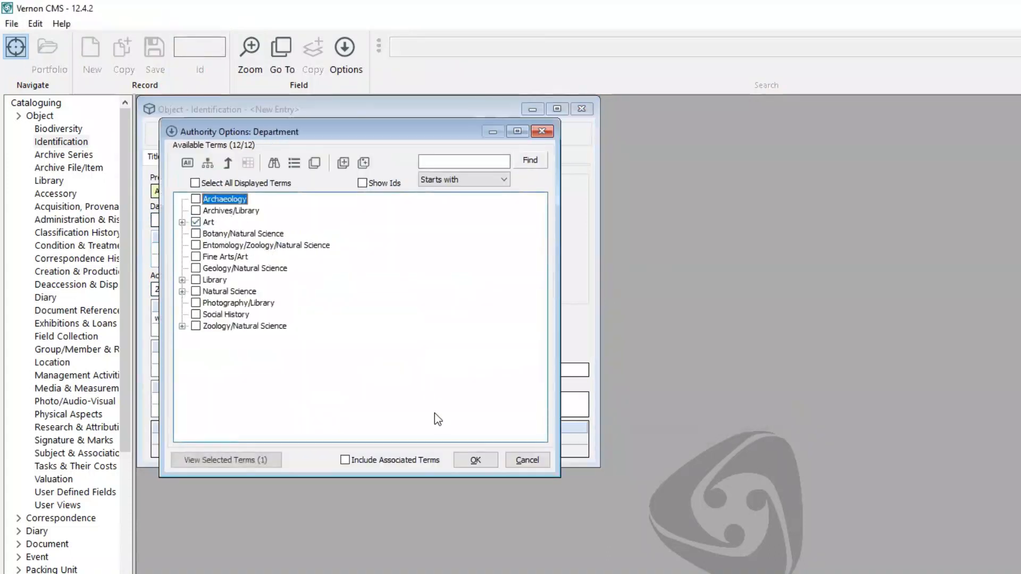
pyautogui.click(474, 459)
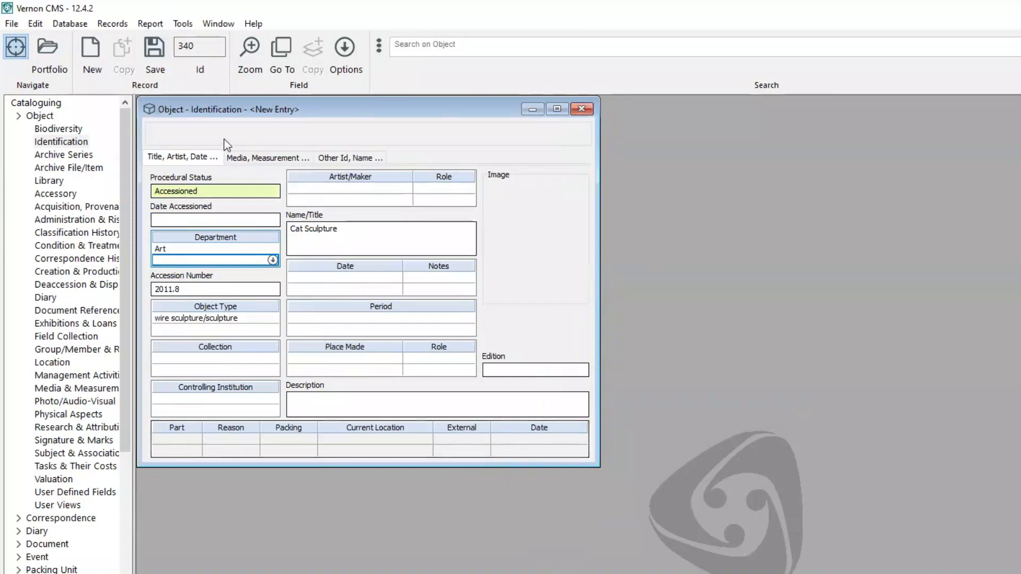
pyautogui.click(158, 52)
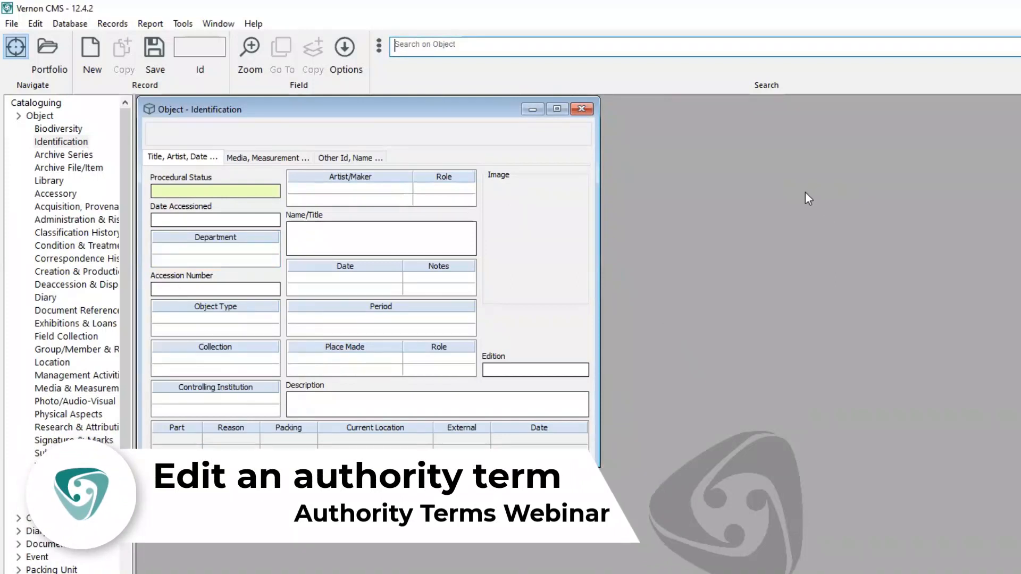
# - Find the term "print" in the Object Type authority file, rename it "screen print" and save it
pyautogui.click(238, 318)
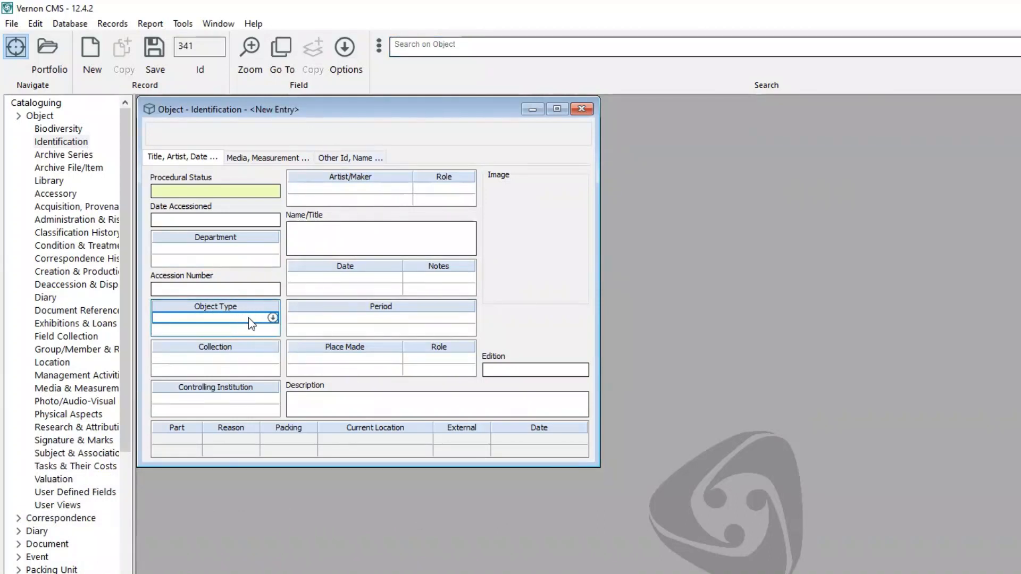
pyautogui.click(282, 52)
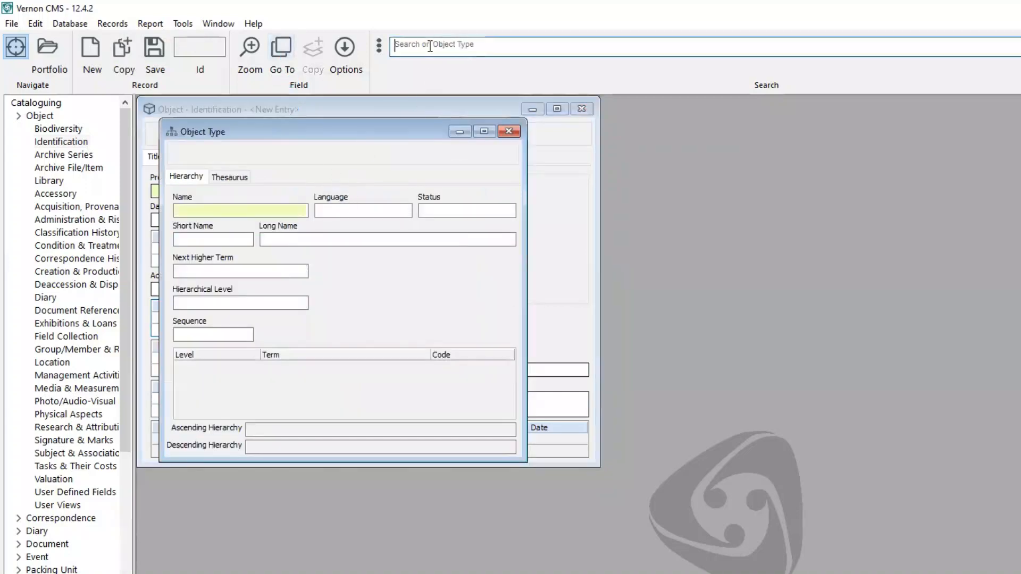
pyautogui.write('print')
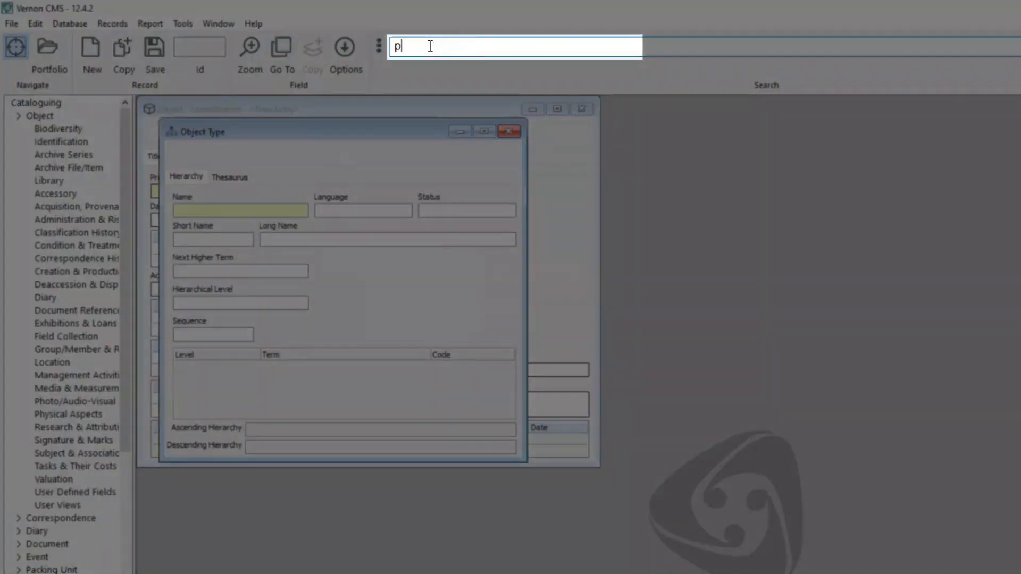
pyautogui.press('Return')
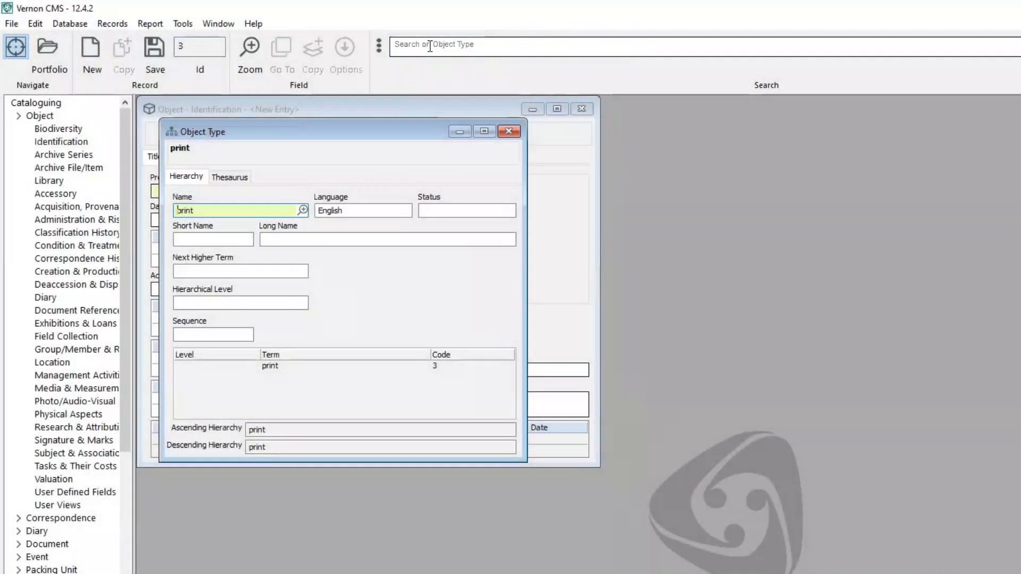
pyautogui.write('screen')
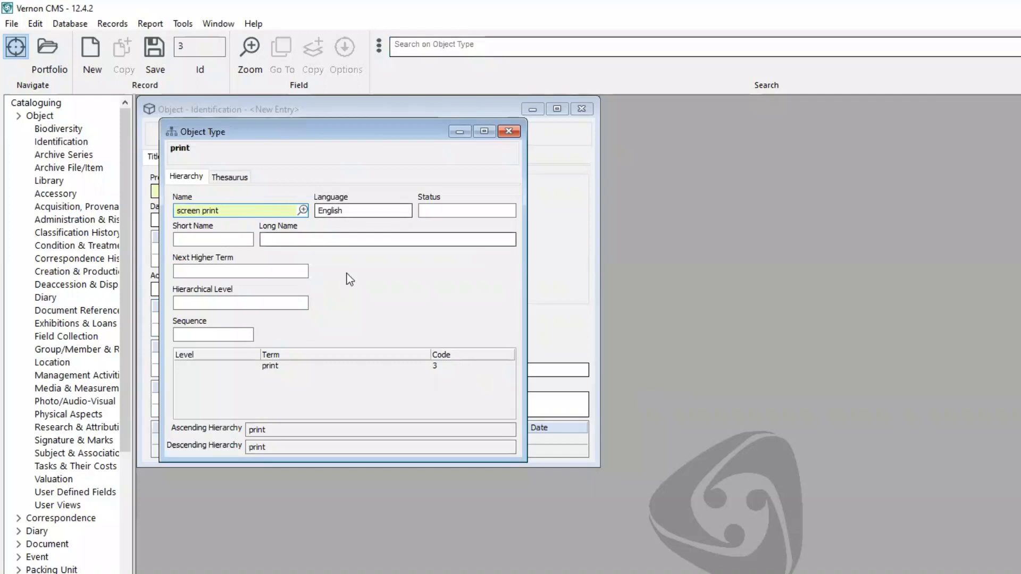
pyautogui.click(154, 51)
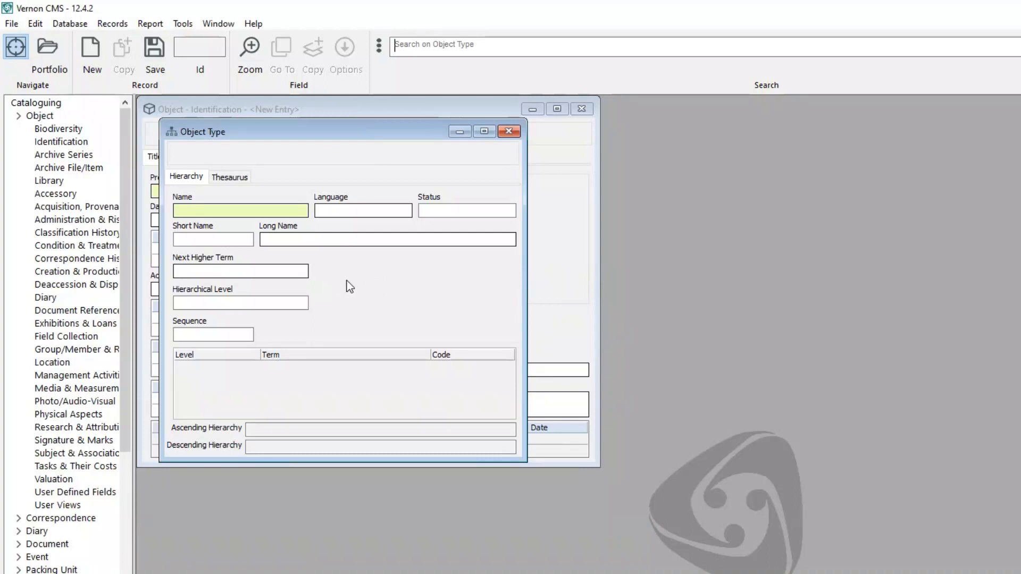
# - View the thesaurus relationship fields of a blank Object Type entry and return to the object record
pyautogui.click(256, 271)
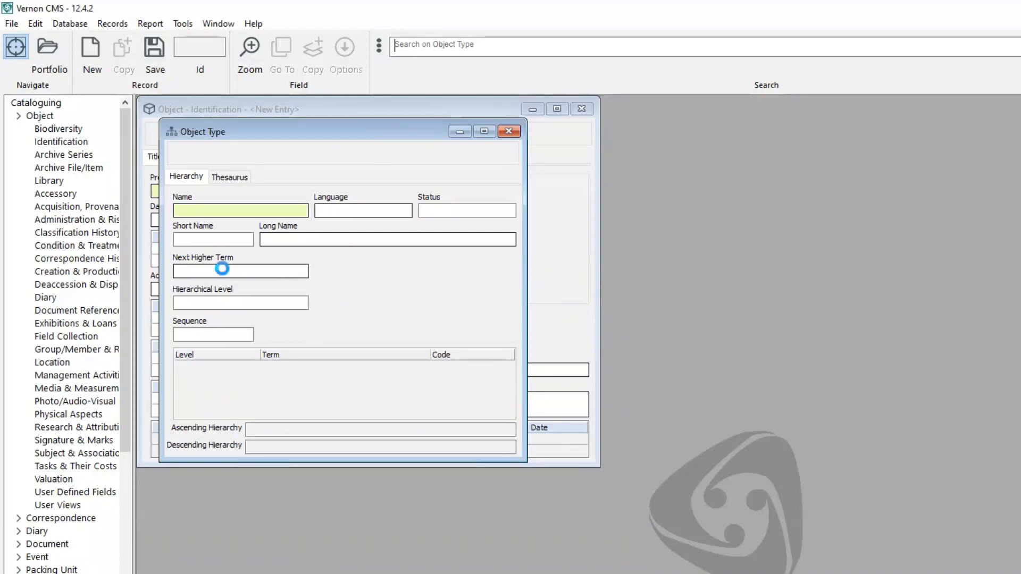
pyautogui.click(235, 179)
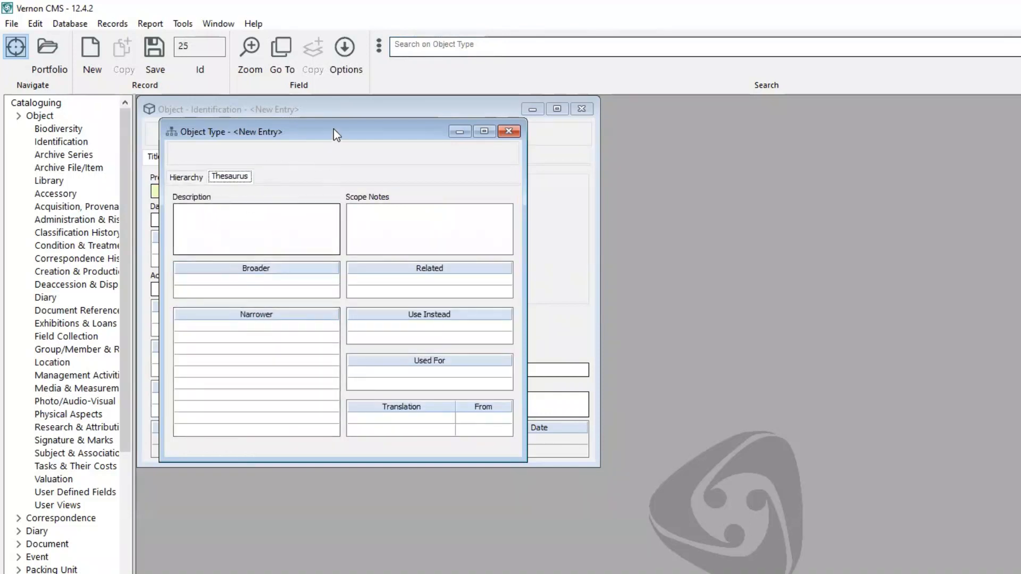
pyautogui.moveTo(337, 130); pyautogui.dragTo(354, 121)
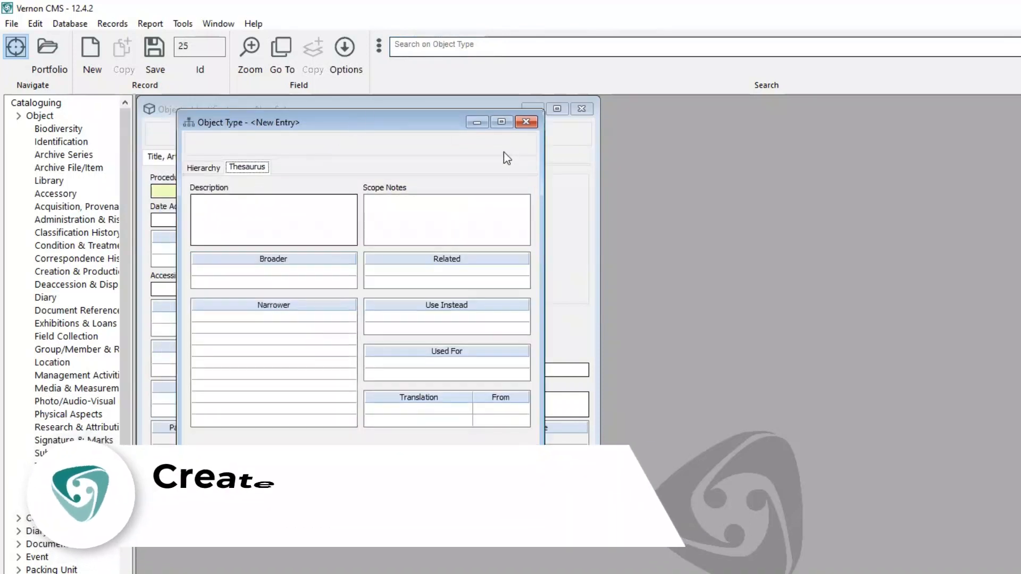
pyautogui.click(526, 122)
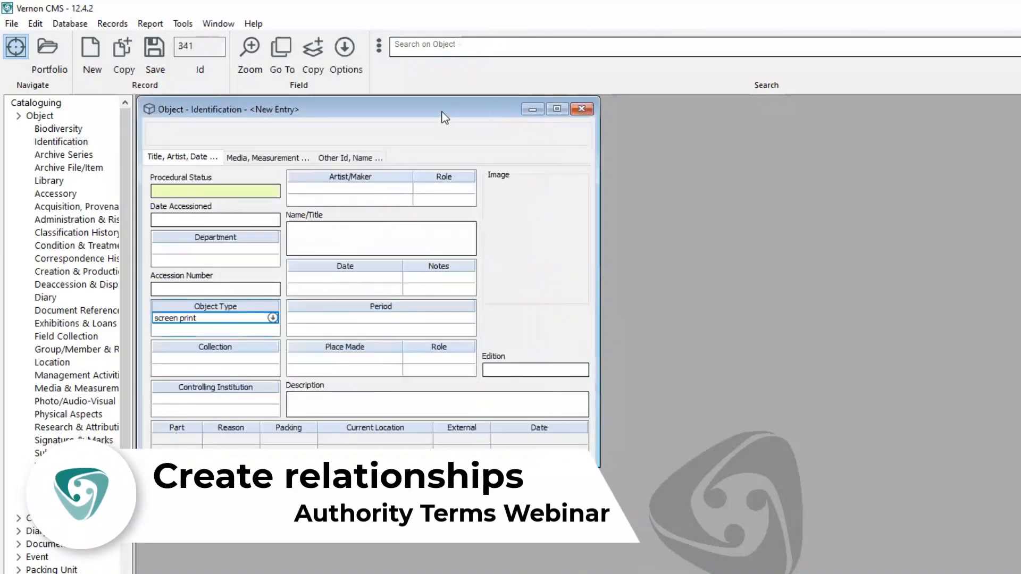
# - Browse the top-level Place authority terms for Place Made, expanding Australia and its narrower term Queensland
pyautogui.click(359, 358)
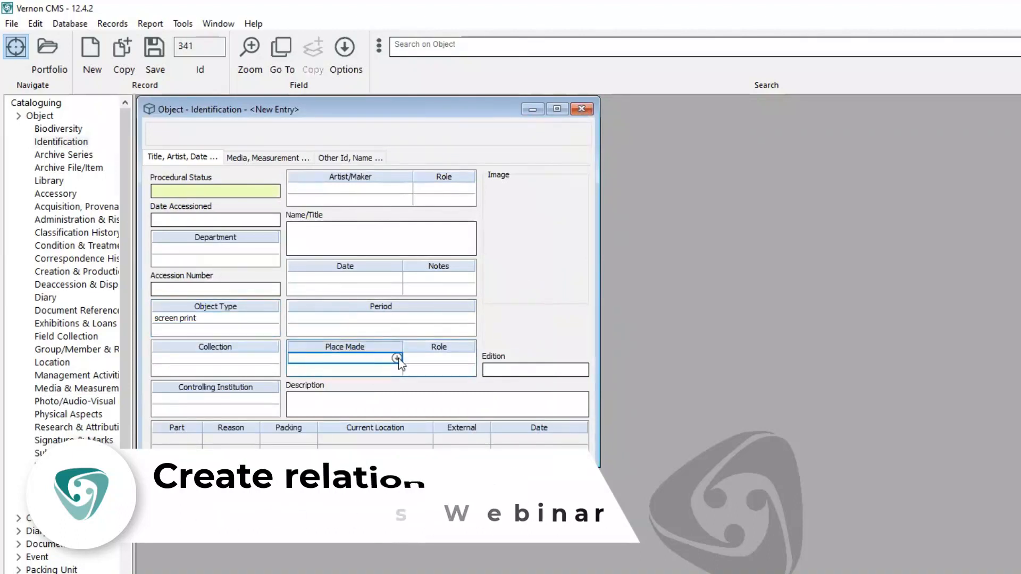
pyautogui.click(398, 359)
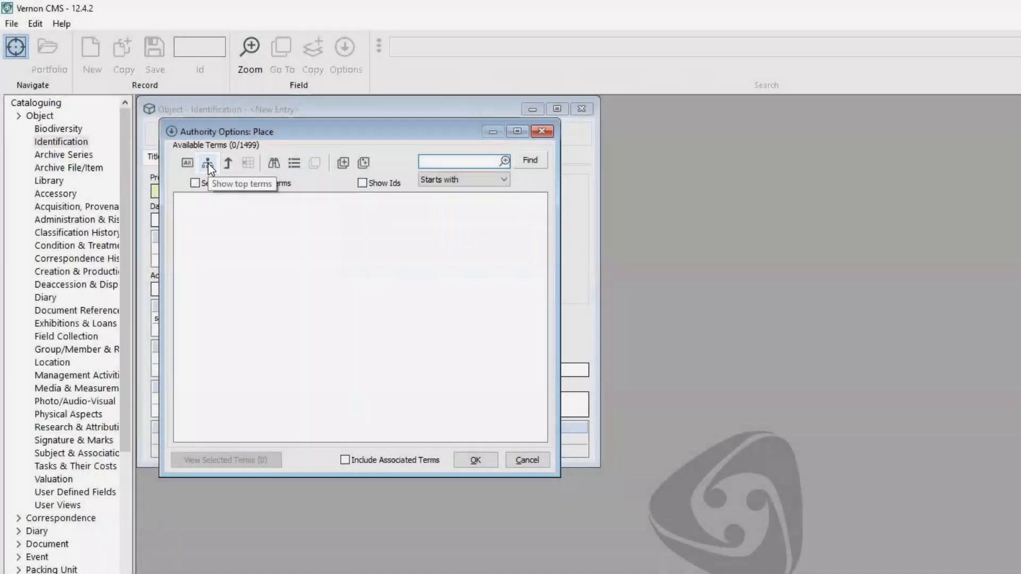
pyautogui.click(209, 164)
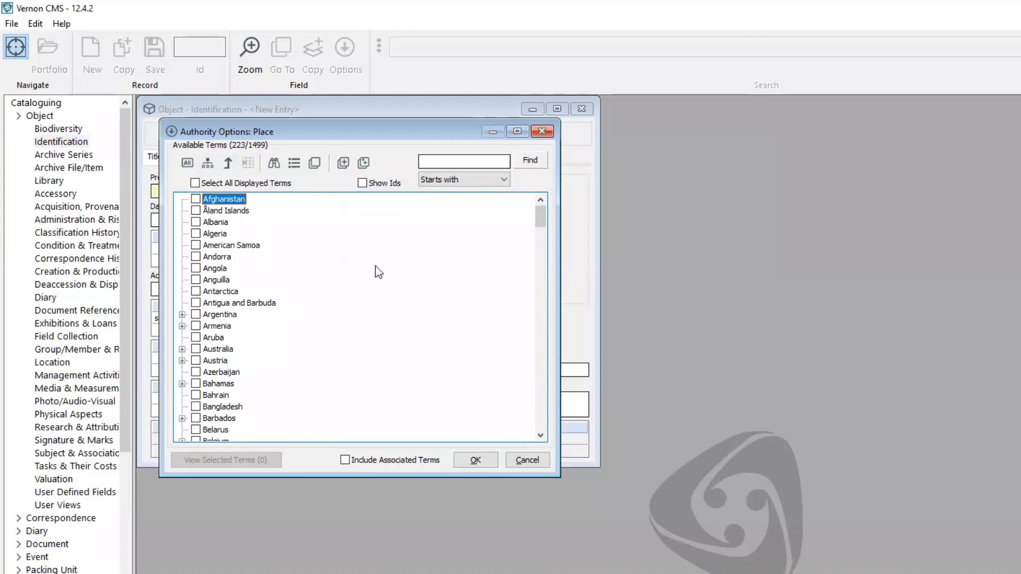
pyautogui.click(182, 349)
pyautogui.scroll(-1, 348, 343)
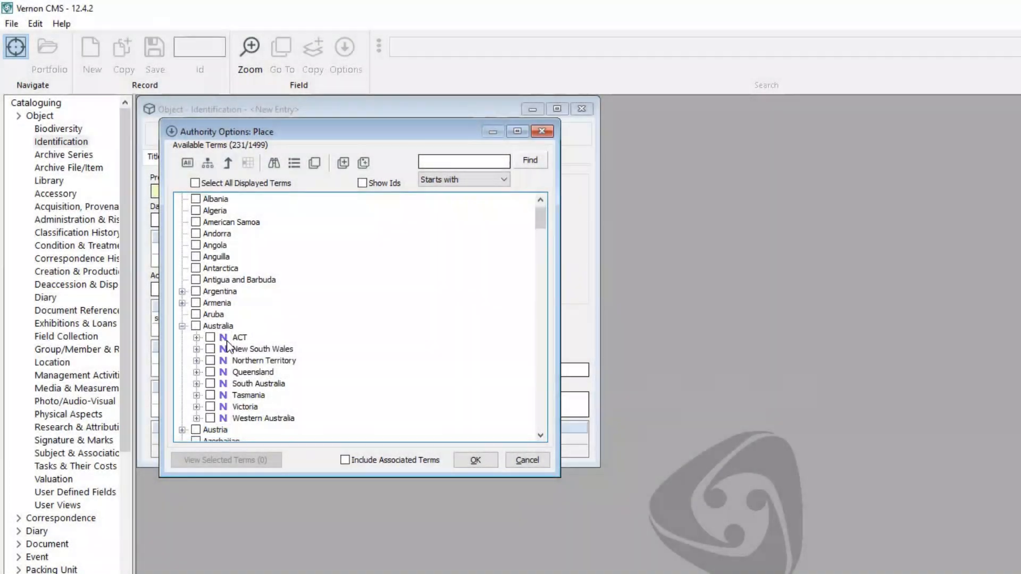
pyautogui.click(196, 372)
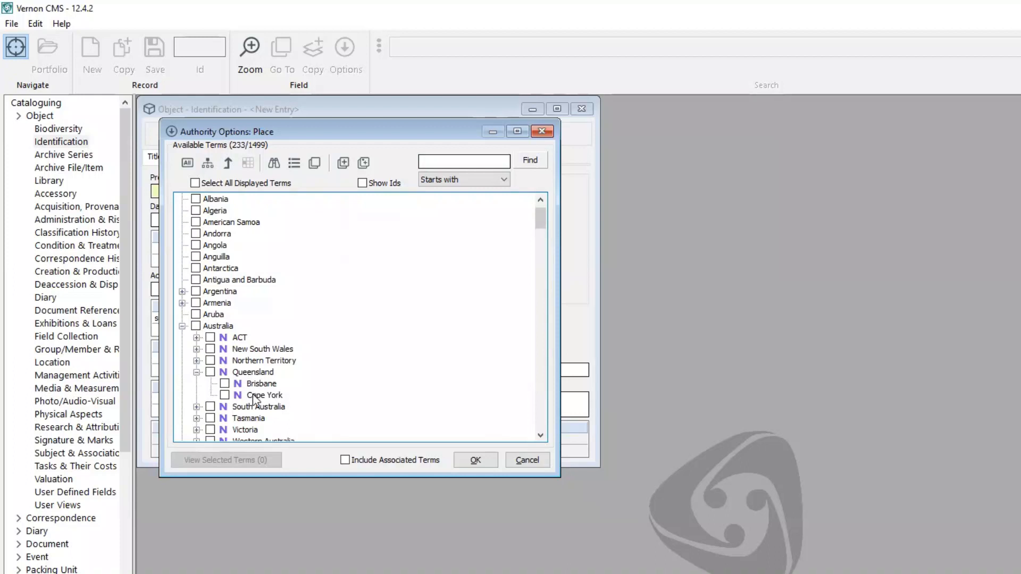
# - Open the Queensland place record, compare its hierarchy details with its thesaurus relationships, and close the record
pyautogui.click(251, 374)
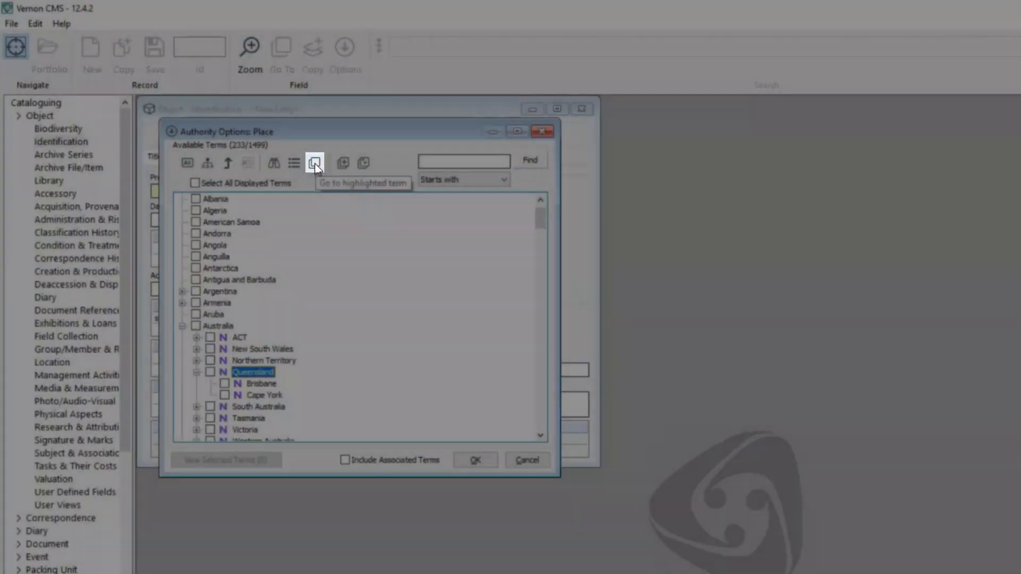
pyautogui.click(315, 163)
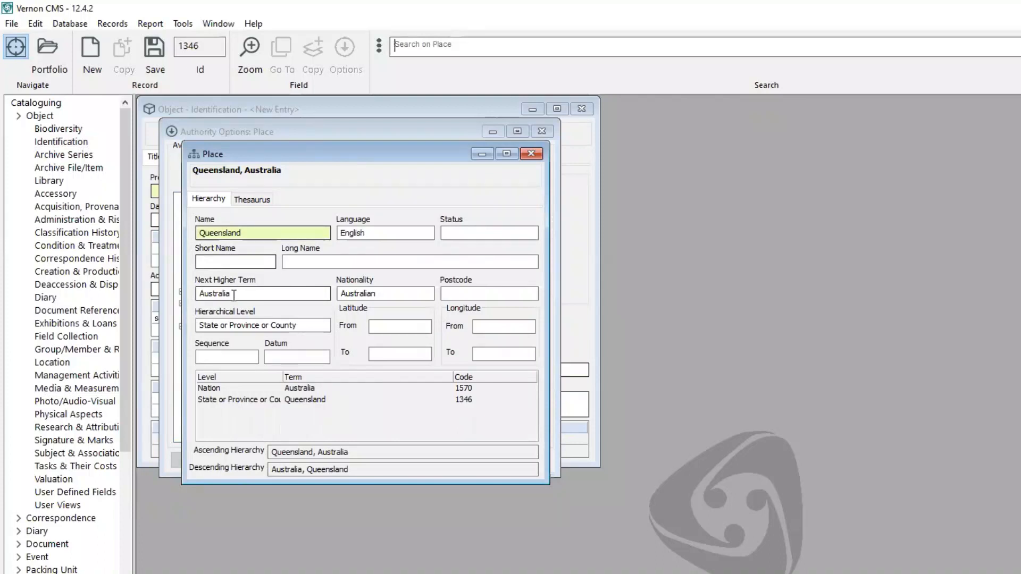
pyautogui.click(249, 199)
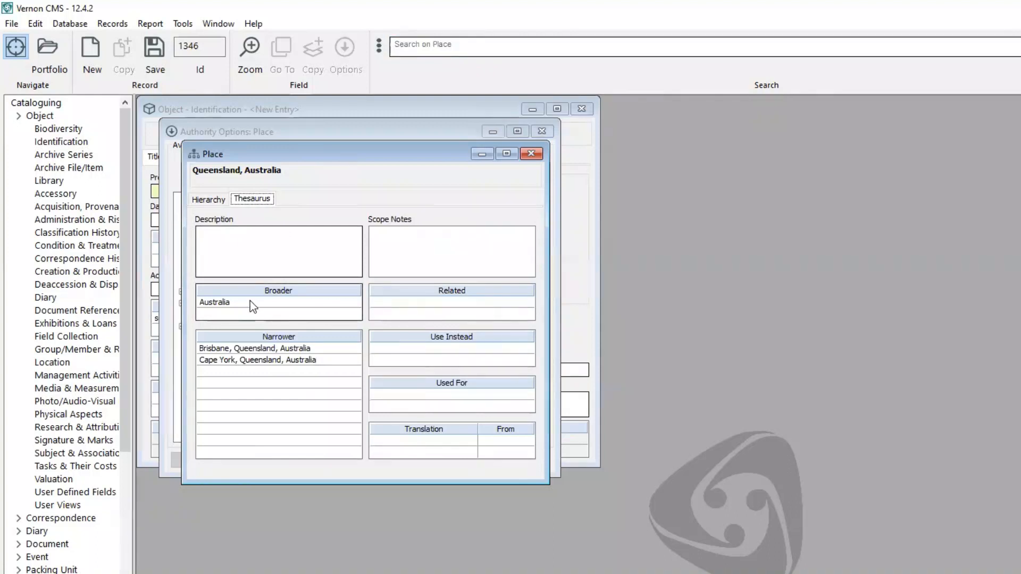
pyautogui.click(207, 199)
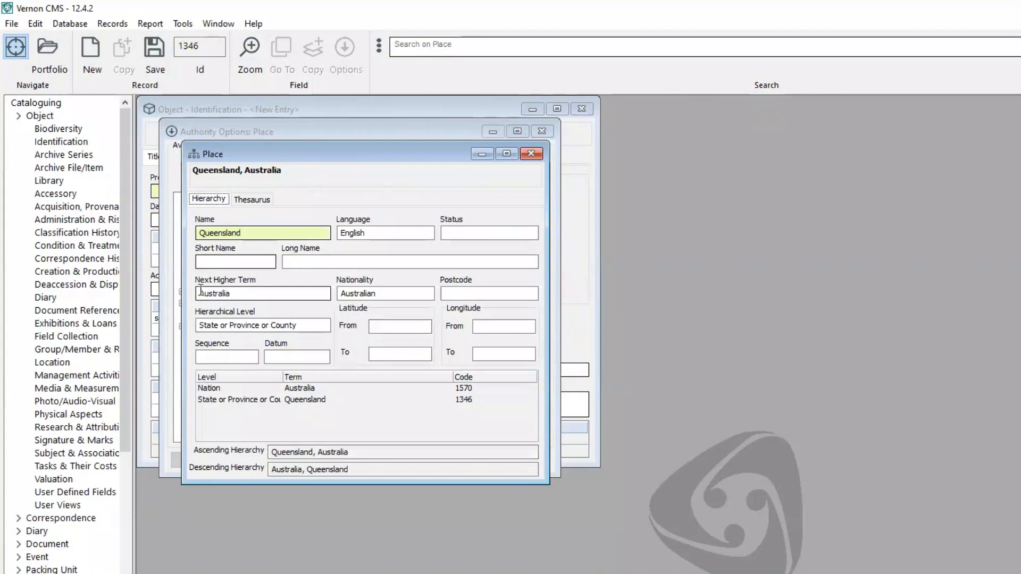
pyautogui.click(251, 199)
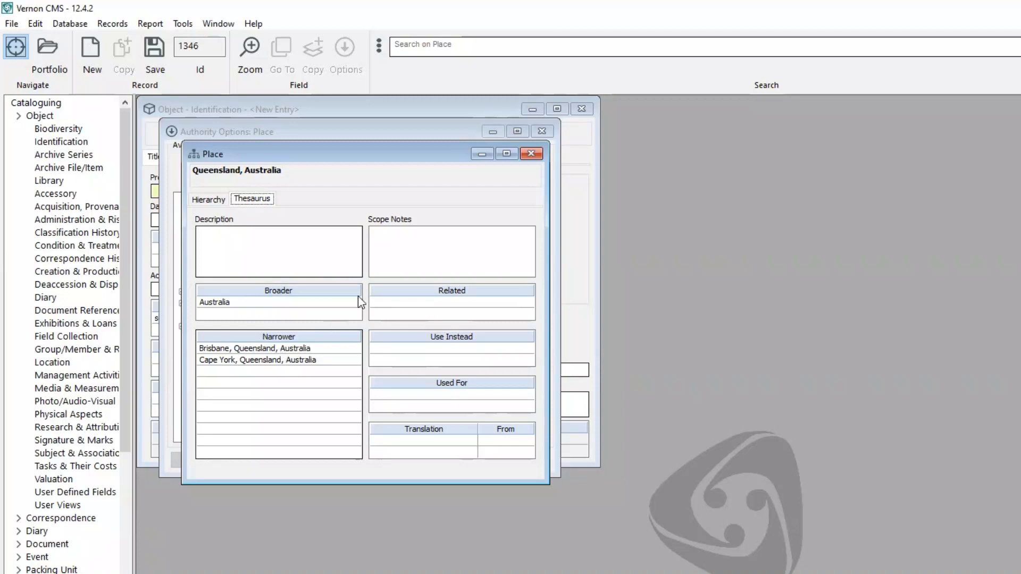
pyautogui.click(529, 150)
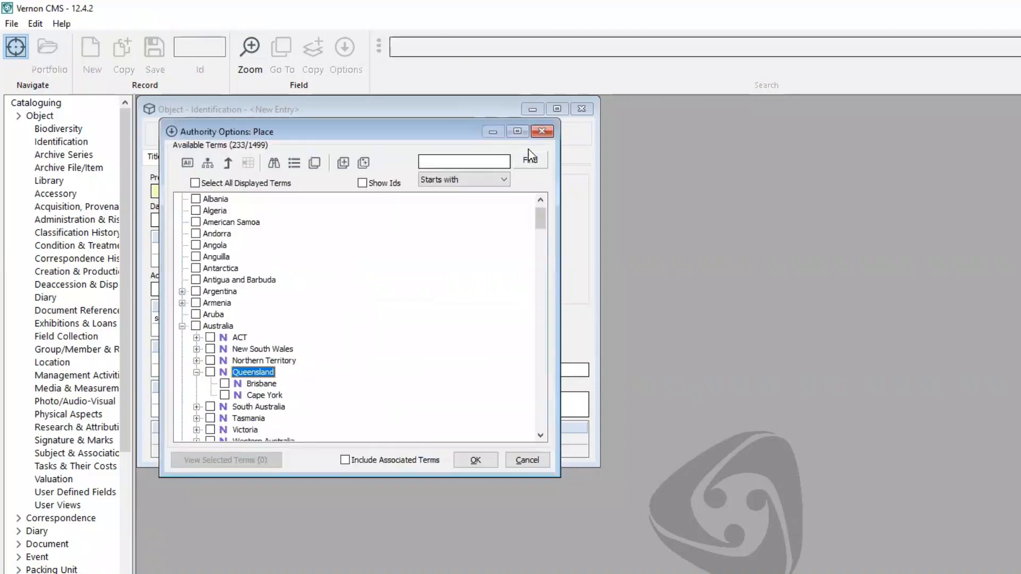
# - Find "netherlands" among the Place terms, expand its associated terms, and view the thesaurus relationships in its record
pyautogui.click(461, 159)
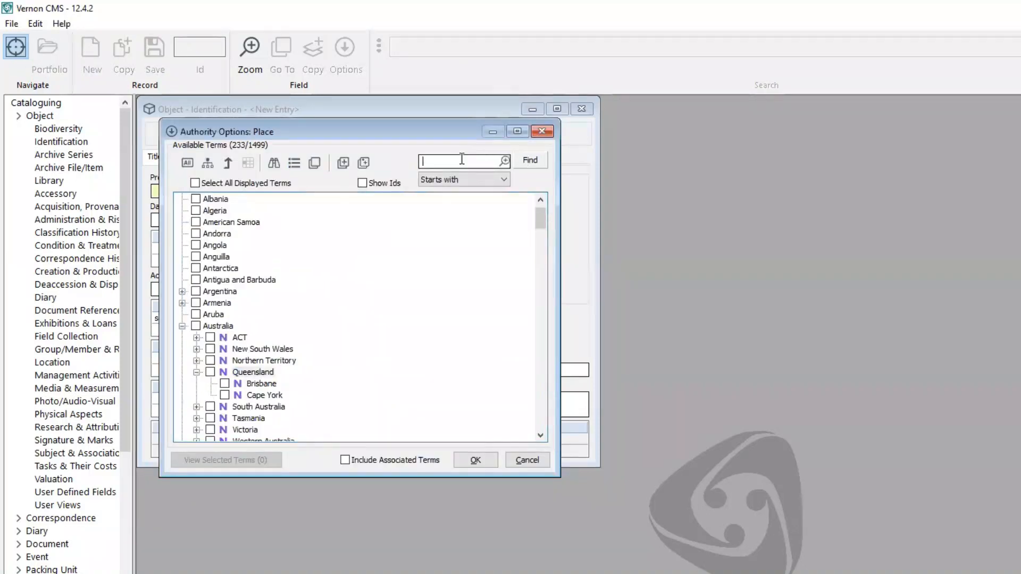
pyautogui.write('netherlands')
pyautogui.press('Return')
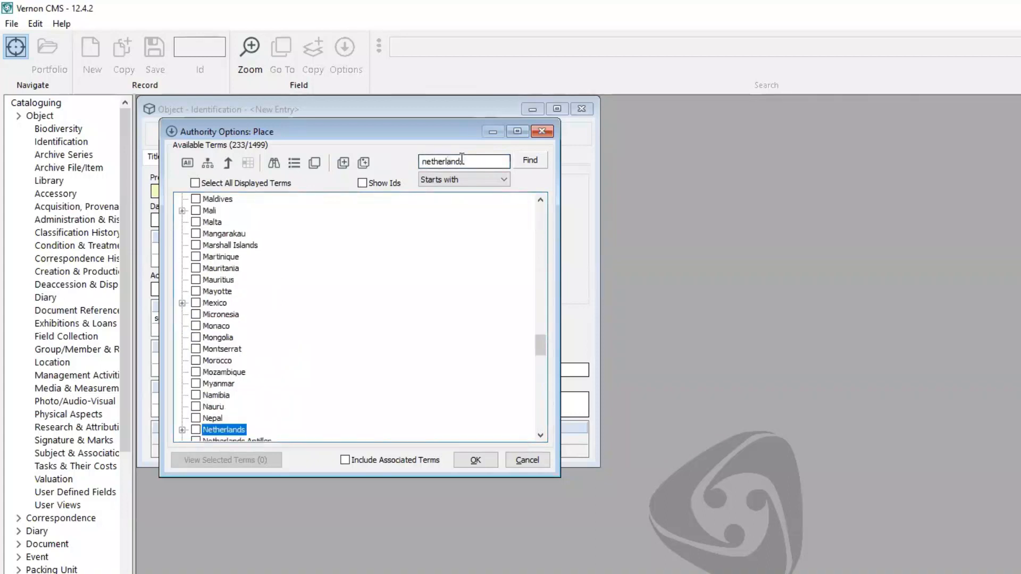
pyautogui.scroll(-2, 400, 291)
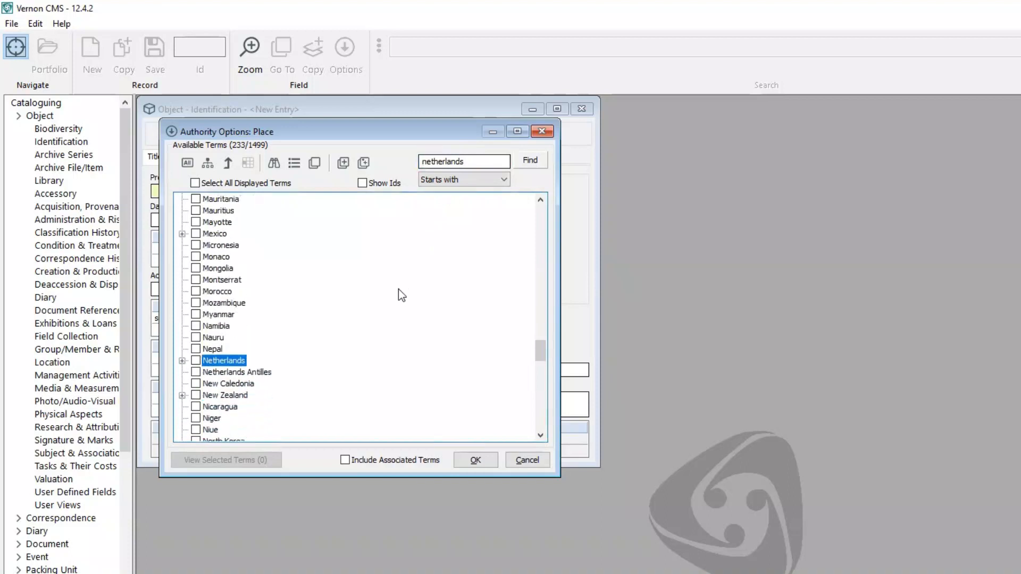
pyautogui.click(183, 361)
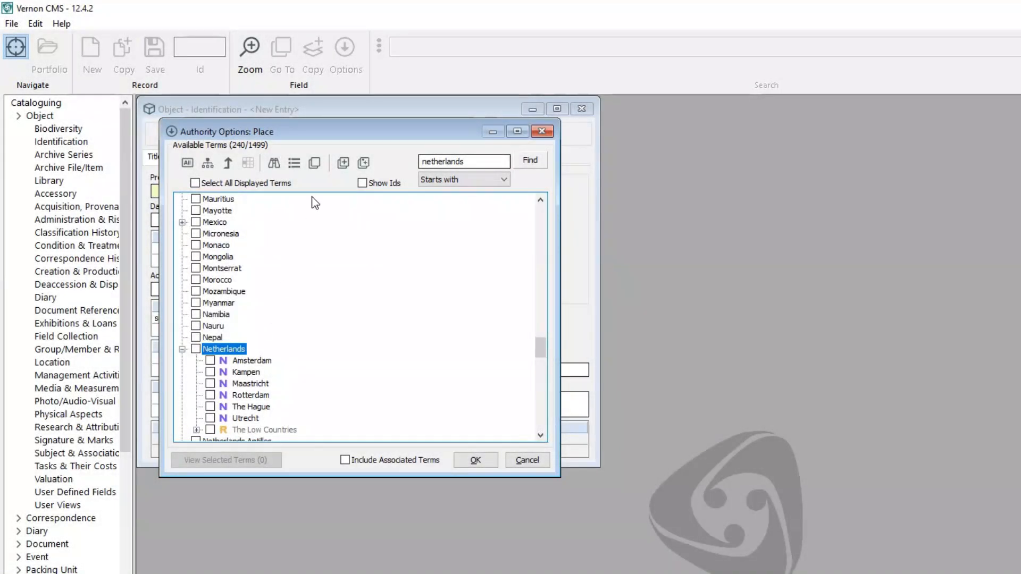
pyautogui.click(315, 161)
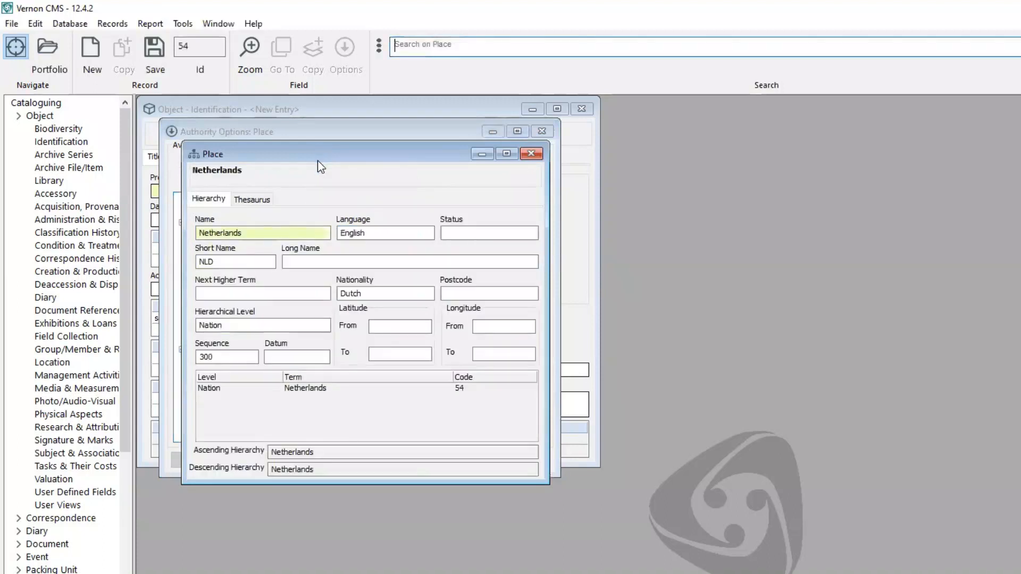
pyautogui.click(256, 200)
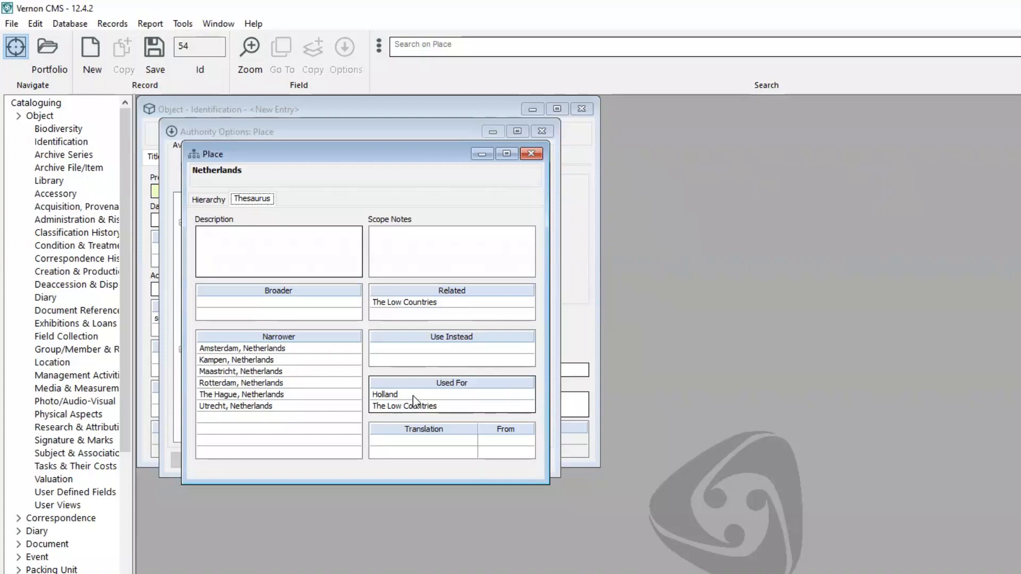
# - Search the Place file for "holland", open the Holland record and view its thesaurus relationships
pyautogui.click(425, 47)
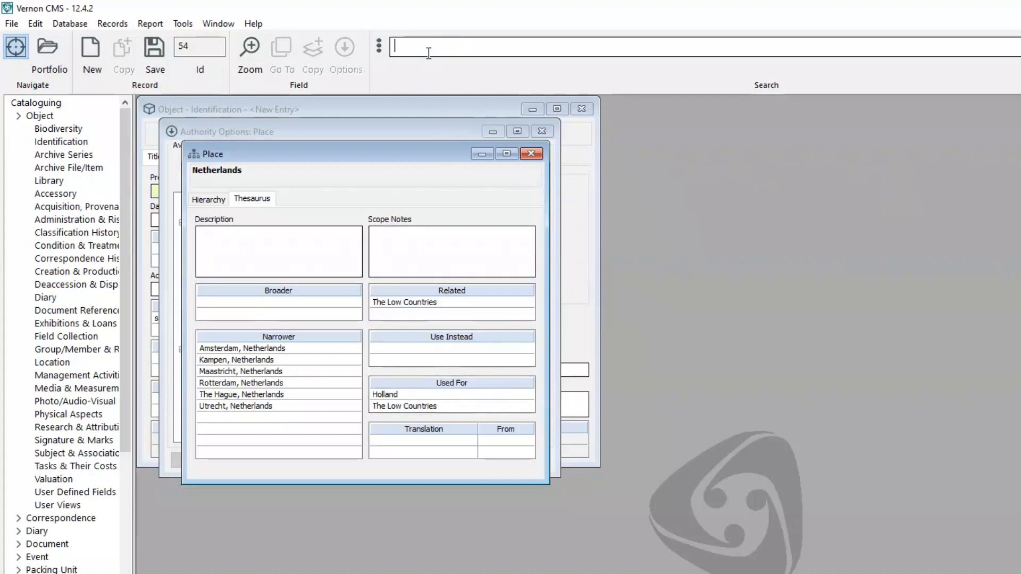
pyautogui.write('holland')
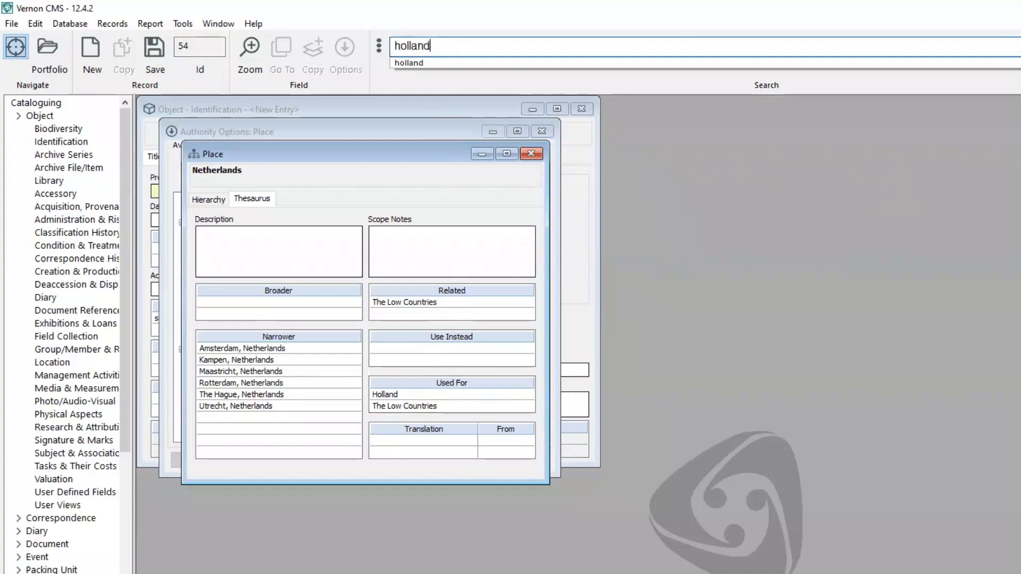
pyautogui.press('Return')
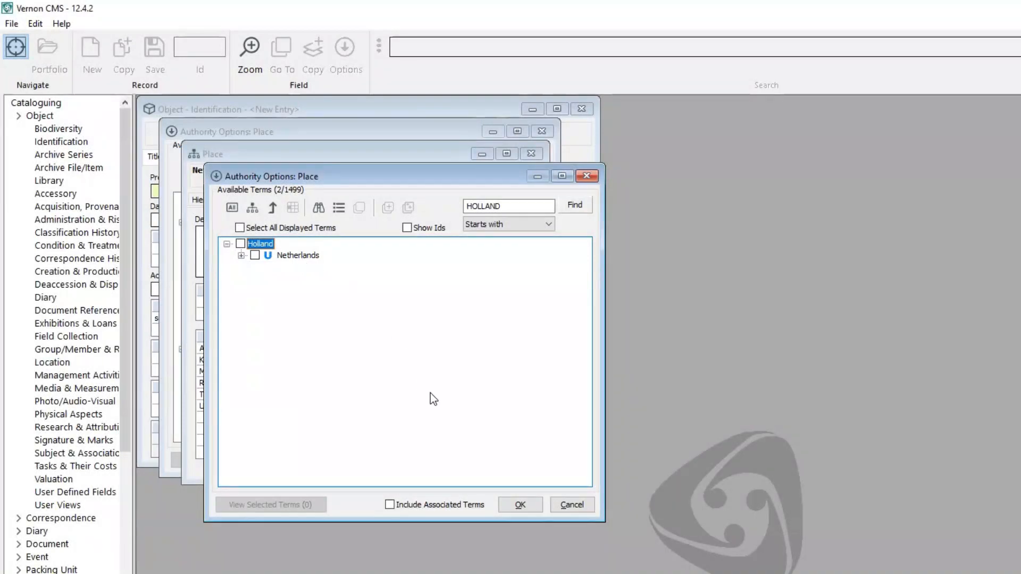
pyautogui.click(517, 505)
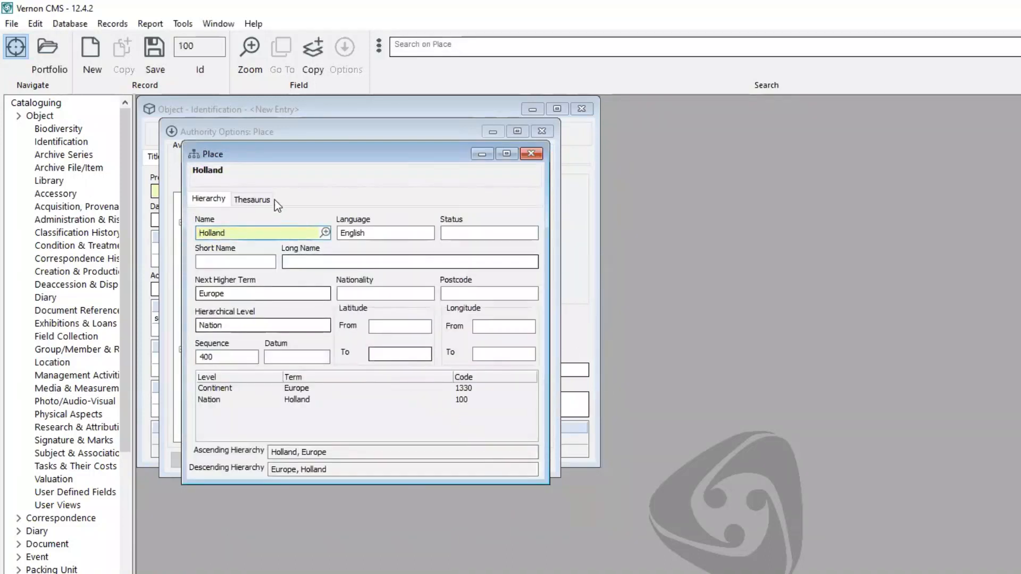
pyautogui.click(251, 198)
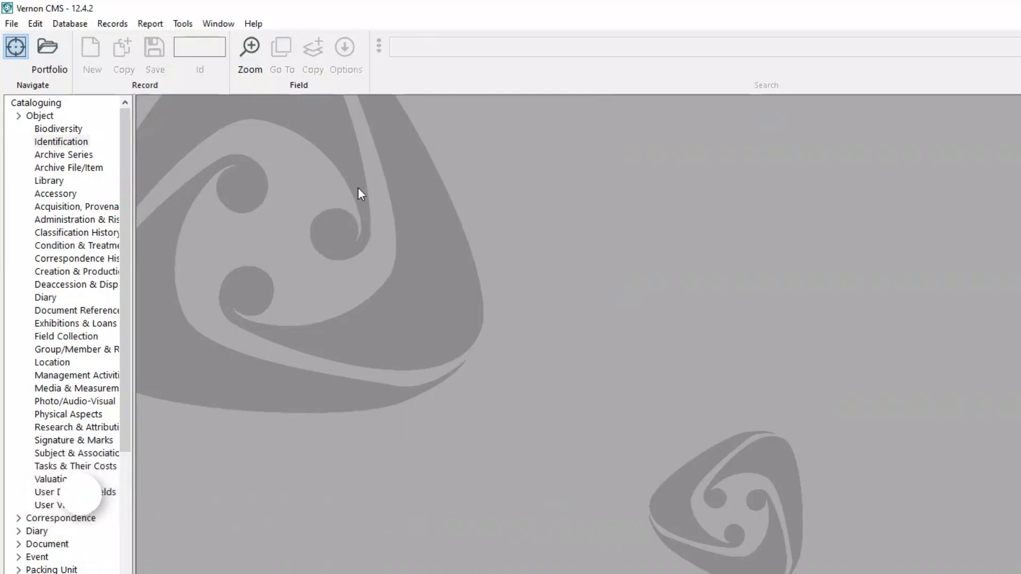
# - Open the Authority Term Report/Replace tool
pyautogui.click(191, 24)
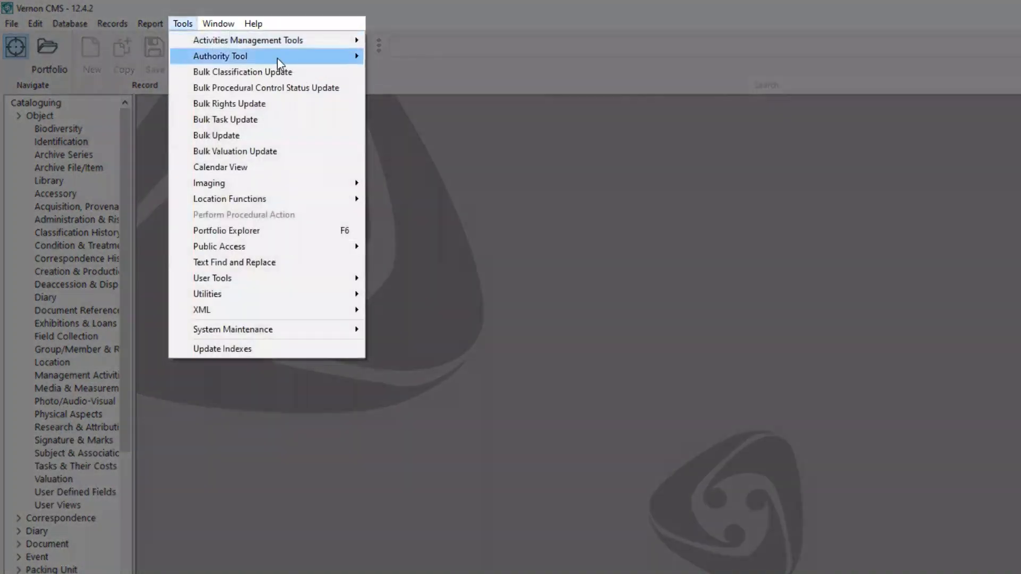
pyautogui.moveTo(276, 57)
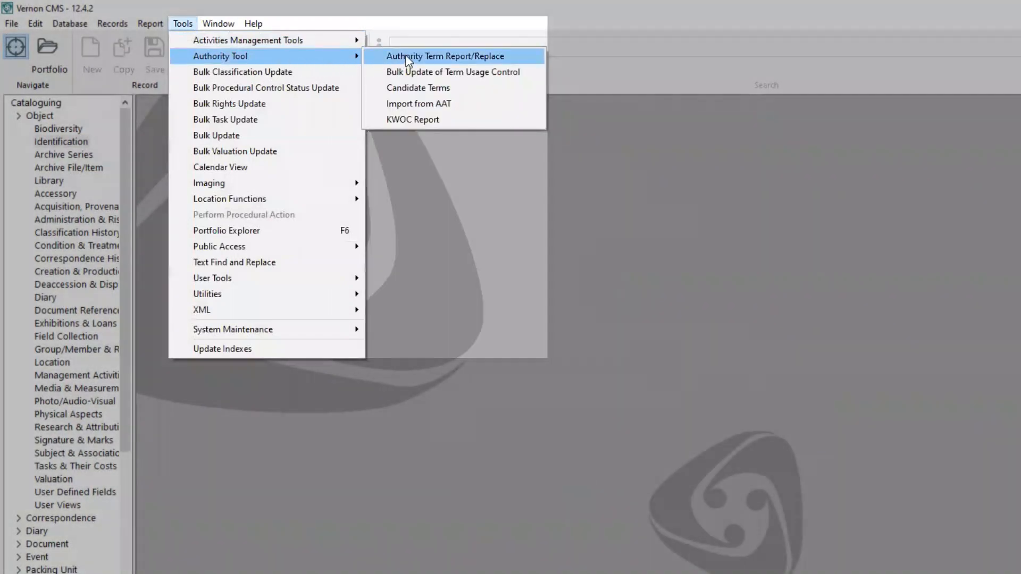
pyautogui.click(406, 56)
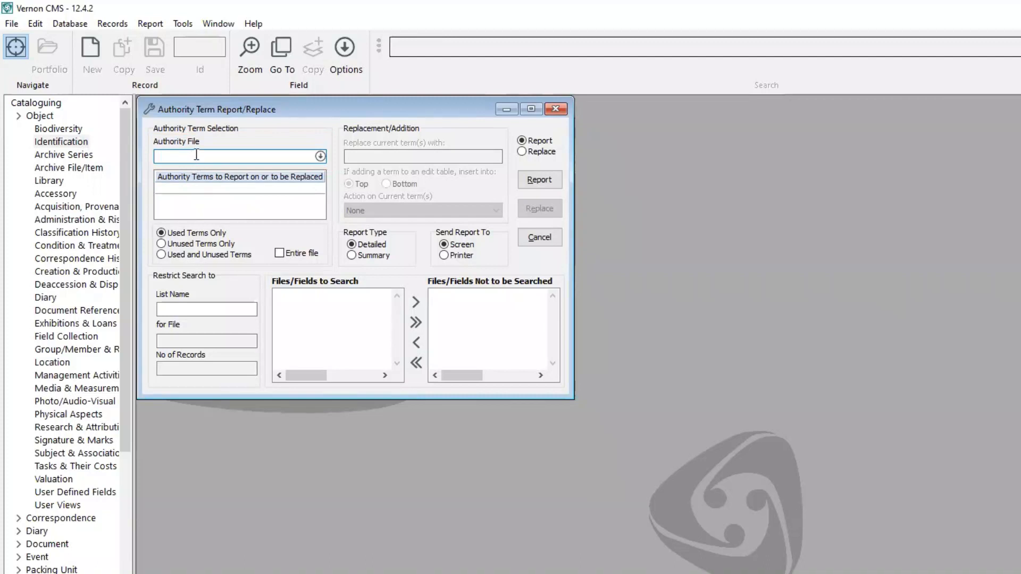
# - Choose Object Type as the authority file and enter "book" as the authority term to report on
pyautogui.write('bject type')
pyautogui.press('Return')
pyautogui.click(196, 199)
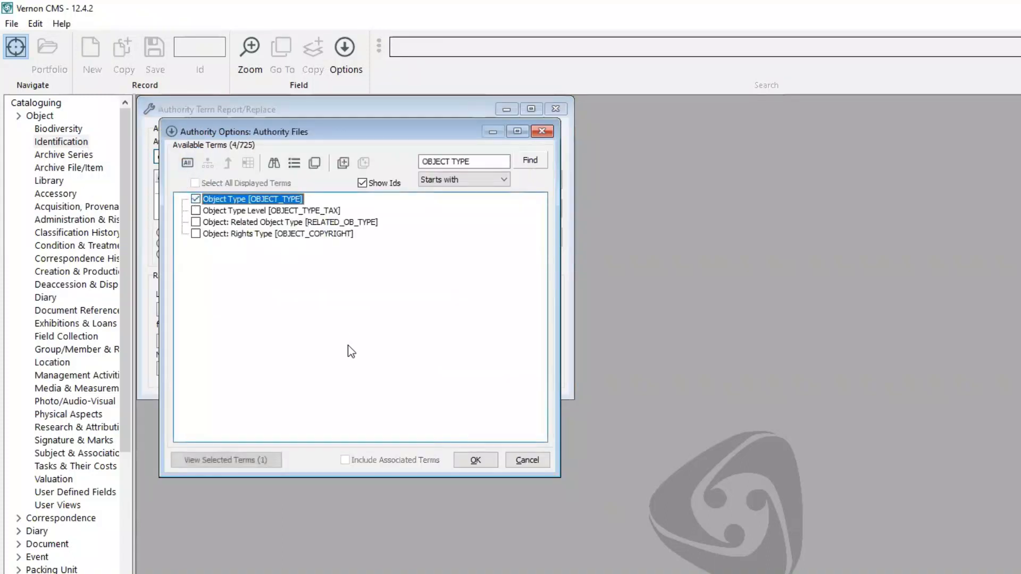
pyautogui.click(475, 460)
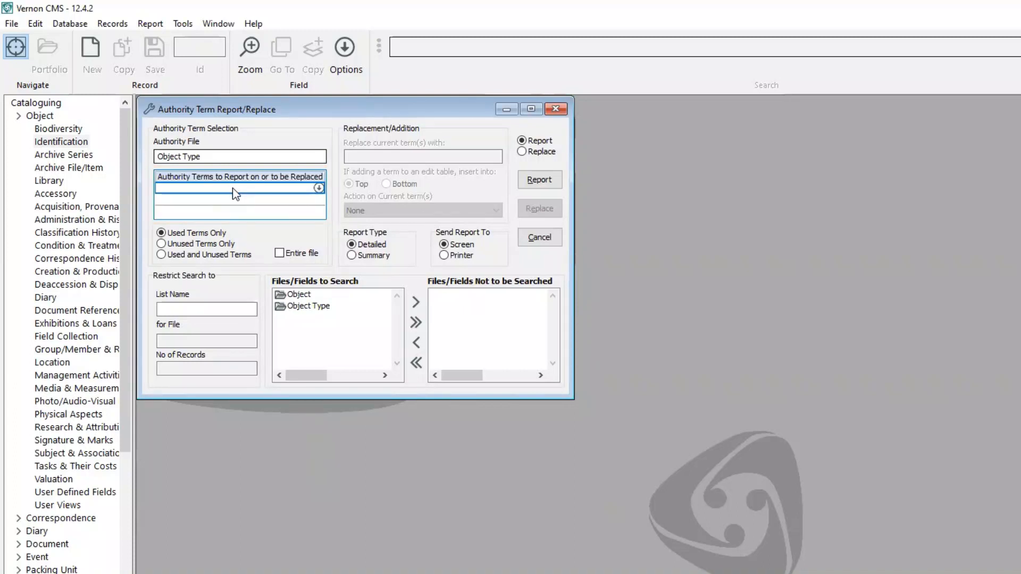
pyautogui.write('boo')
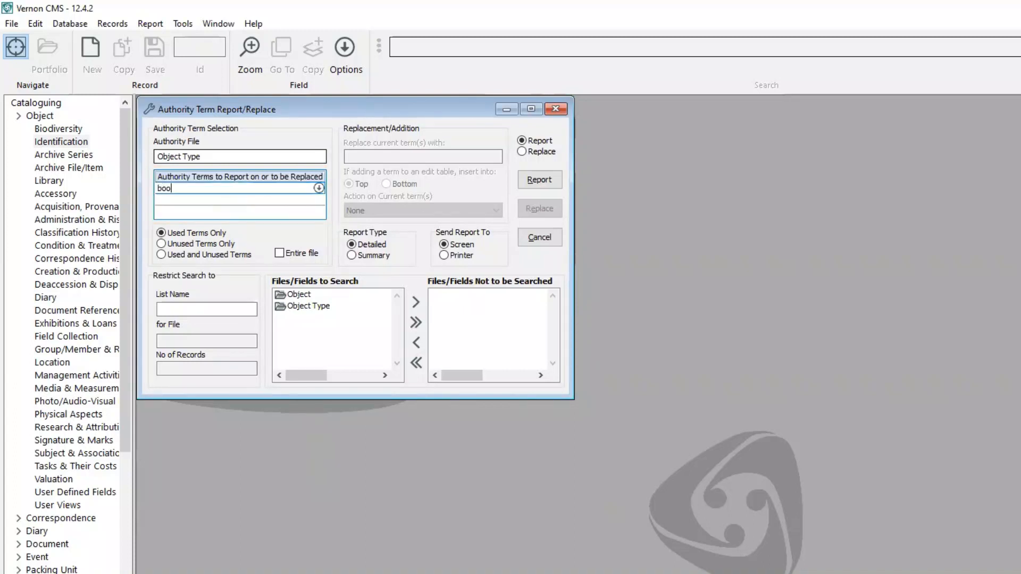
pyautogui.write('k')
pyautogui.press('Return')
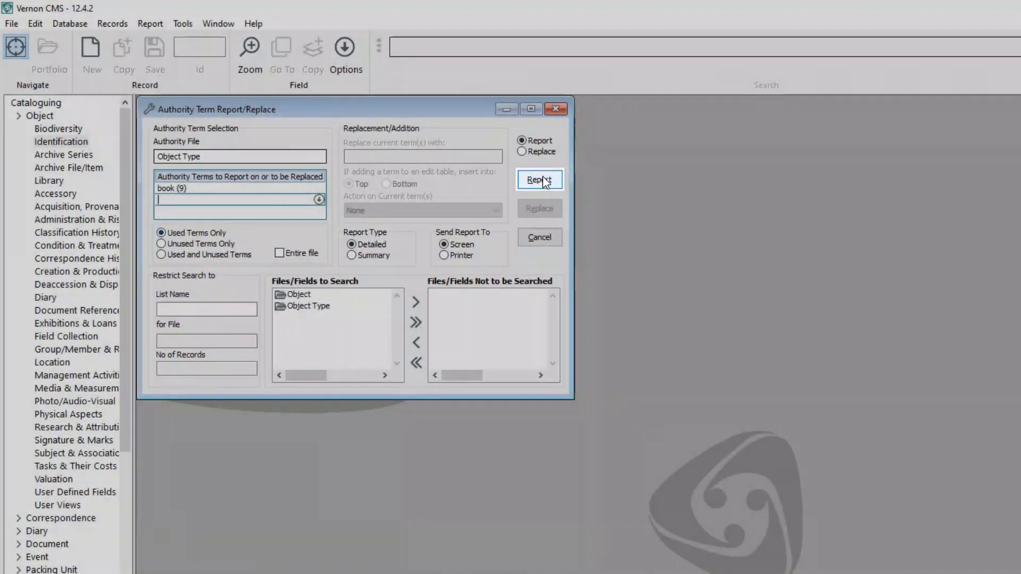
# - Run the usage report for the book term with a fresh search, review it from end to start, and close it
pyautogui.click(540, 180)
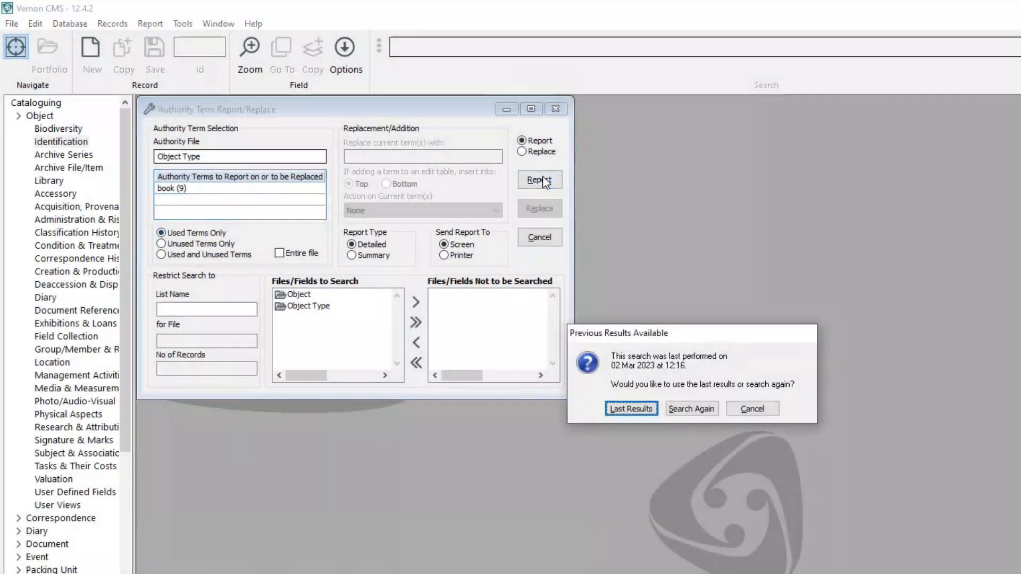
pyautogui.click(685, 408)
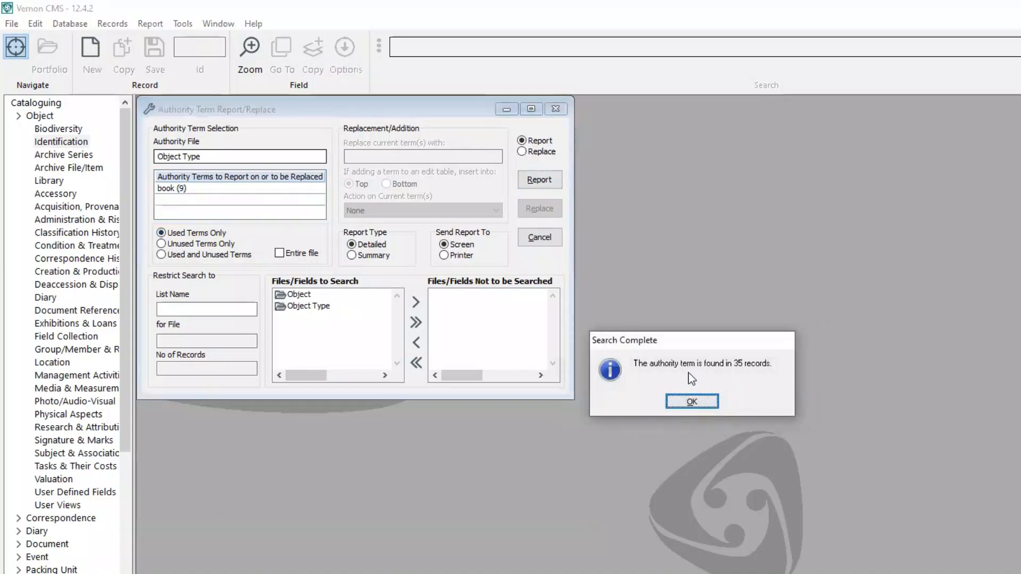
pyautogui.click(700, 401)
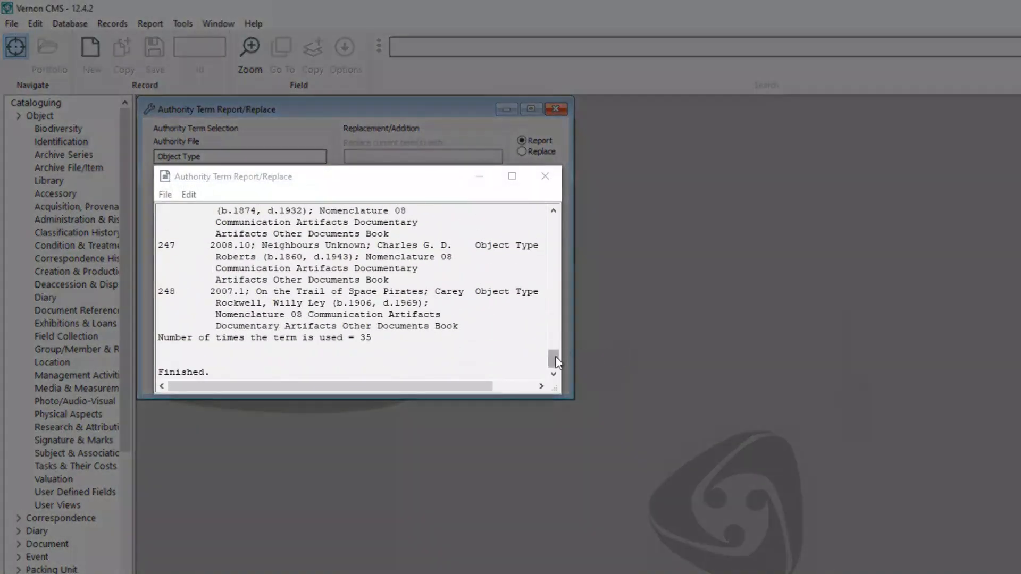
pyautogui.moveTo(554, 357); pyautogui.dragTo(552, 355)
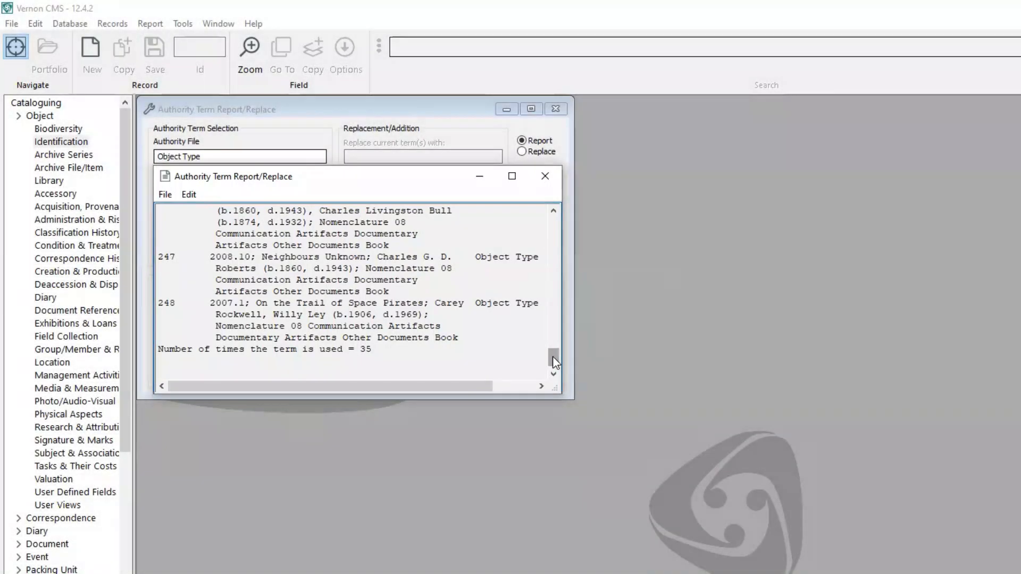
pyautogui.moveTo(551, 356); pyautogui.dragTo(547, 221)
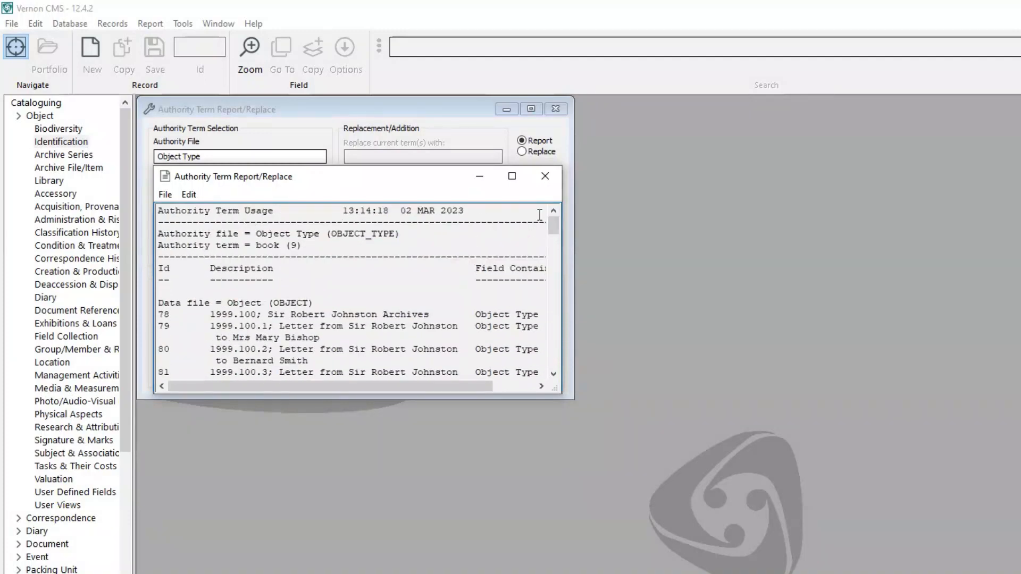
pyautogui.click(545, 176)
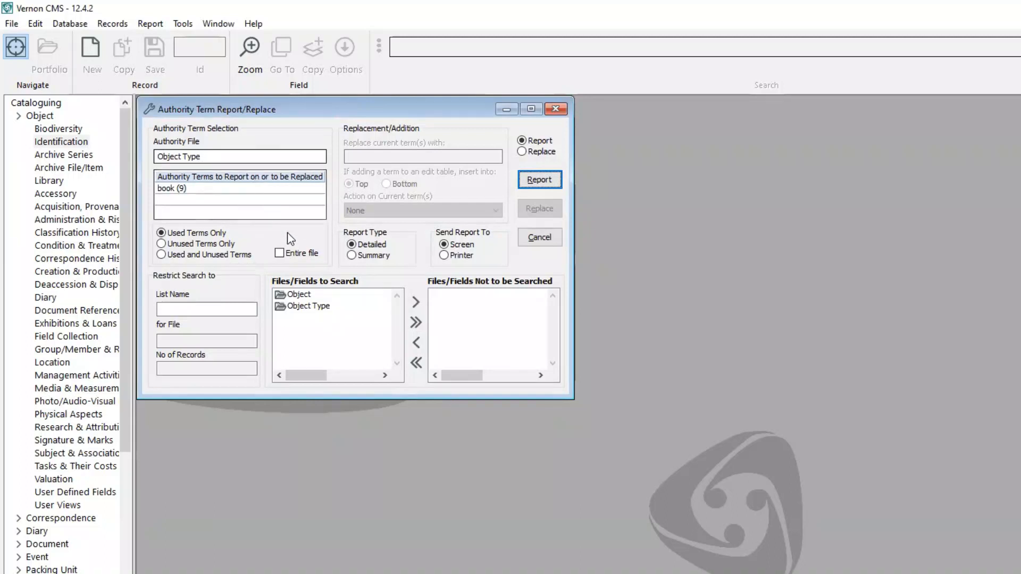
# - Run a detailed report on the used terms of the entire Object Type file, review the usage entries, and close it
pyautogui.click(280, 255)
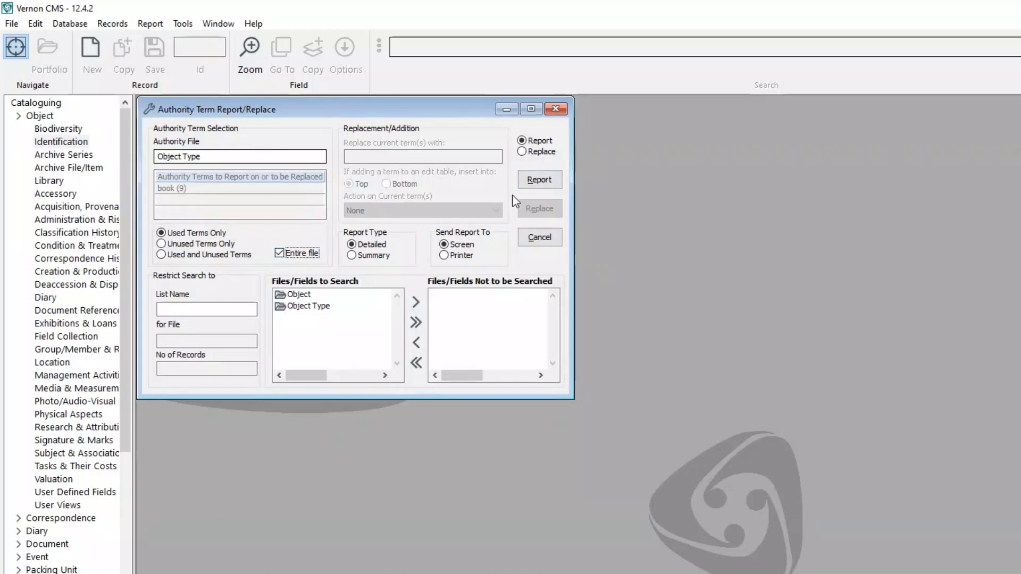
pyautogui.click(541, 184)
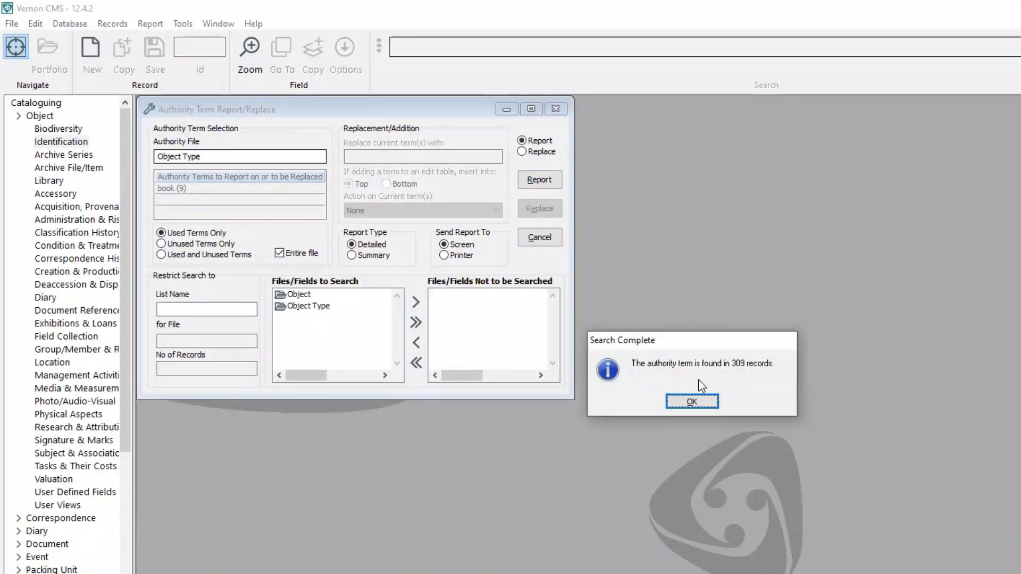
pyautogui.click(692, 402)
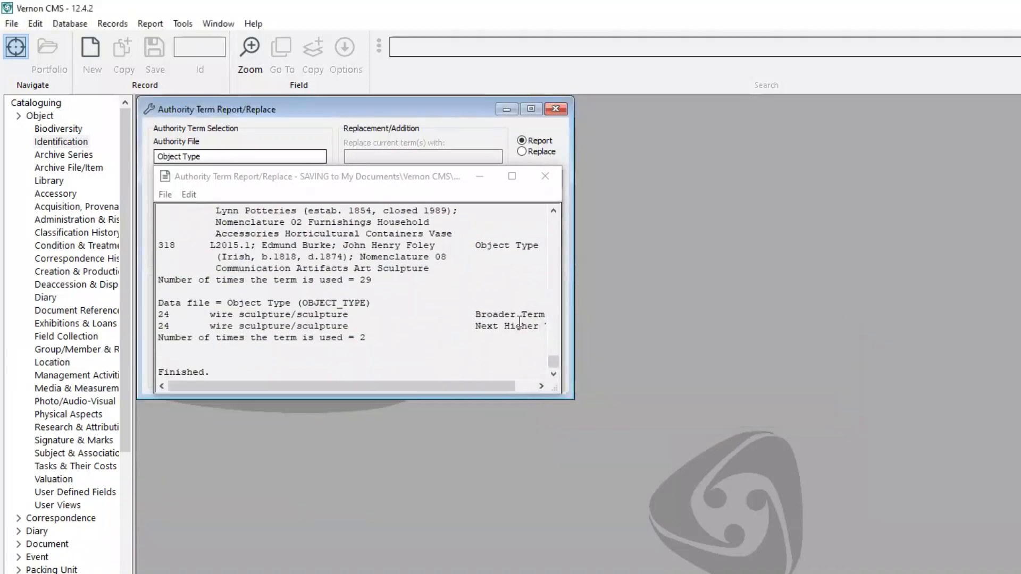
pyautogui.moveTo(553, 362); pyautogui.dragTo(553, 326)
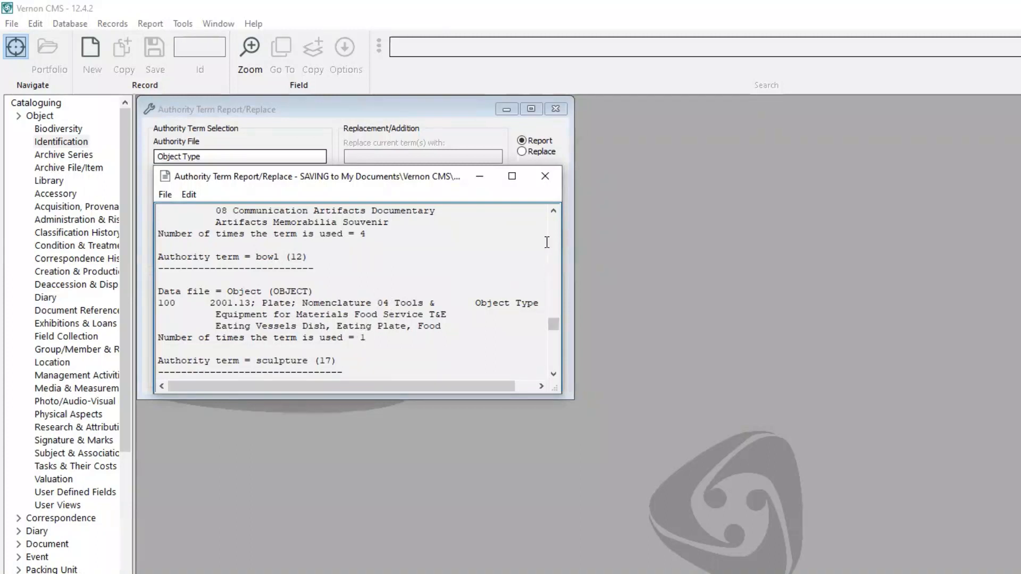
pyautogui.click(543, 181)
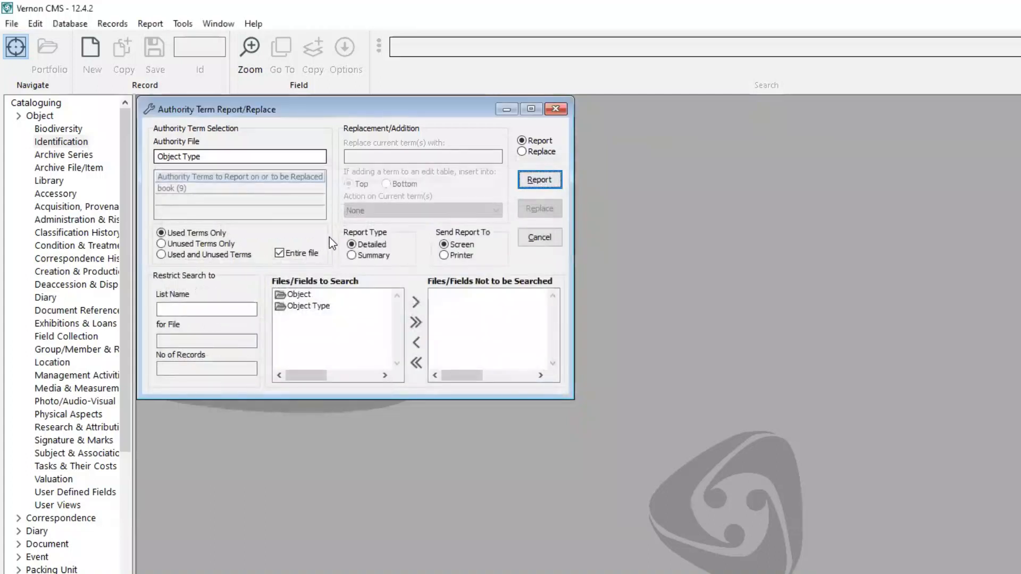
# - Run a report on only the unused terms across the entire Object Type file, review it, and close it
pyautogui.click(162, 244)
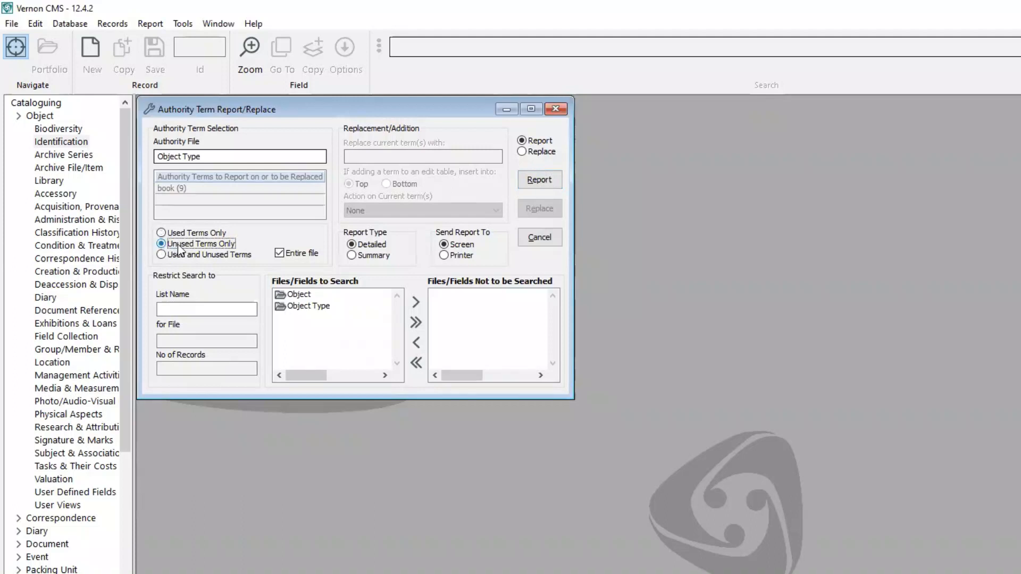
pyautogui.click(536, 181)
pyautogui.click(699, 408)
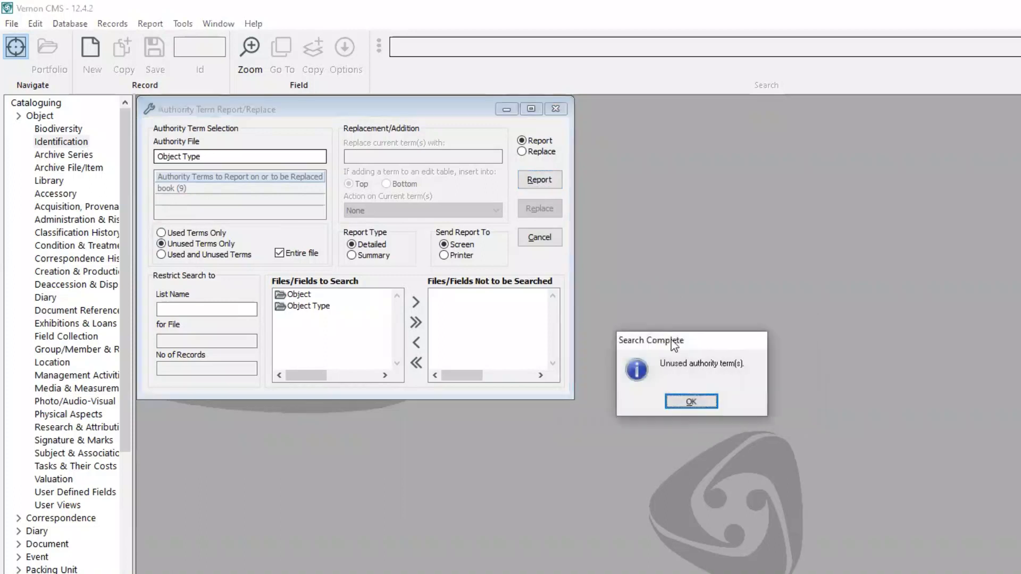
pyautogui.click(691, 402)
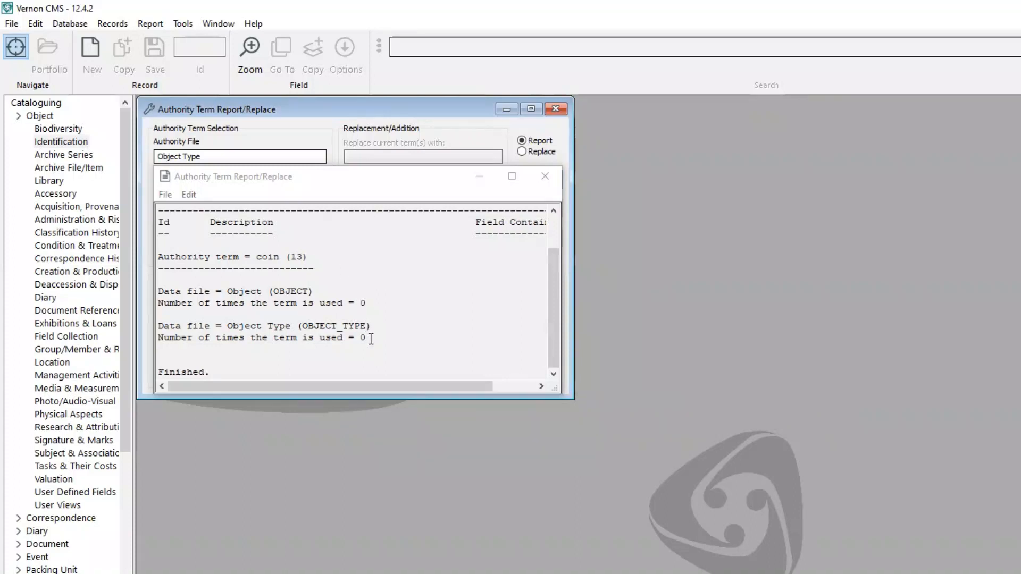
pyautogui.click(543, 181)
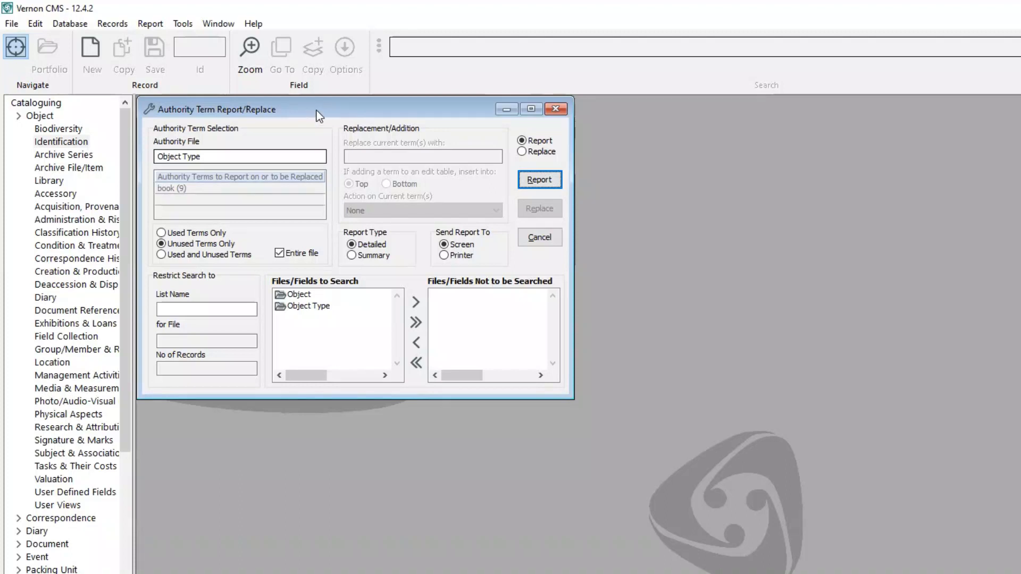
# - Turn off the entire-file option, change the selected authority term to "chair", and restrict the selection to used terms only
pyautogui.click(279, 253)
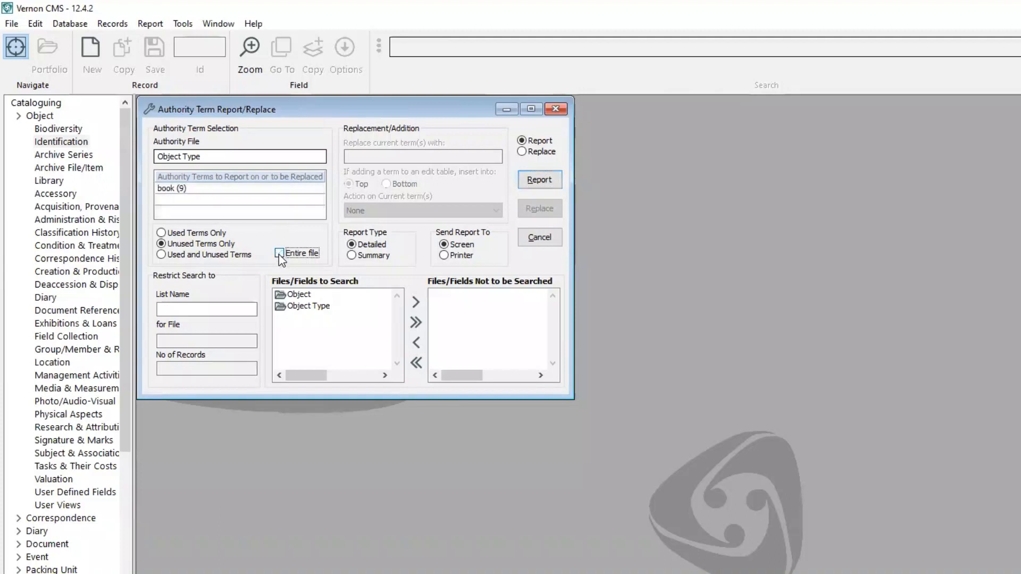
pyautogui.click(218, 189)
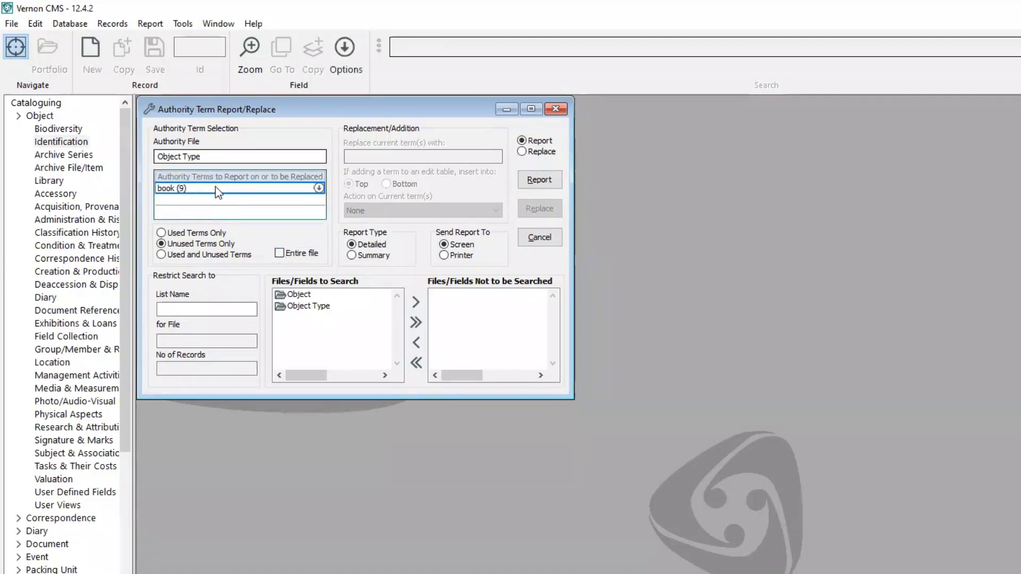
pyautogui.write('chair')
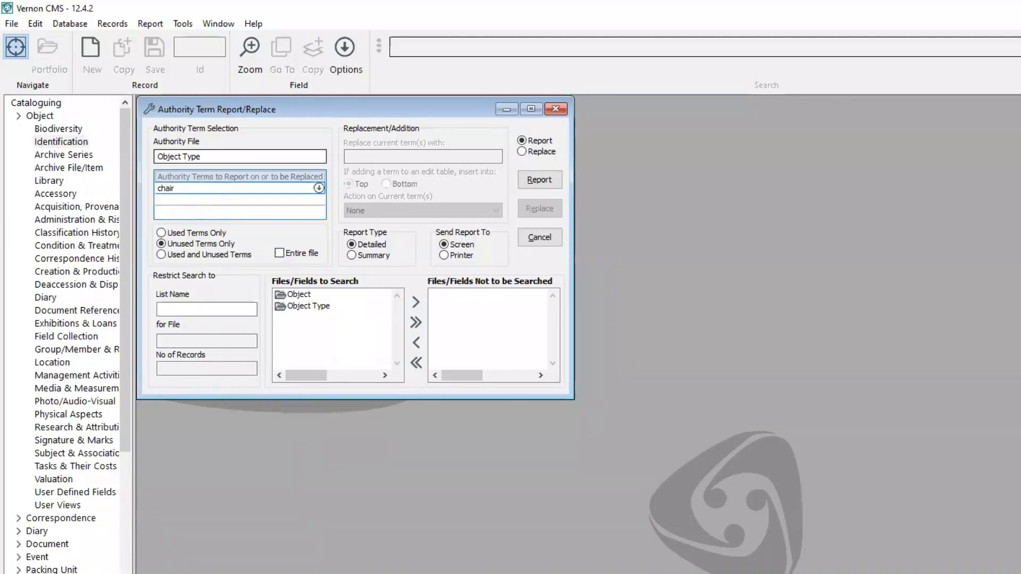
pyautogui.press('Return')
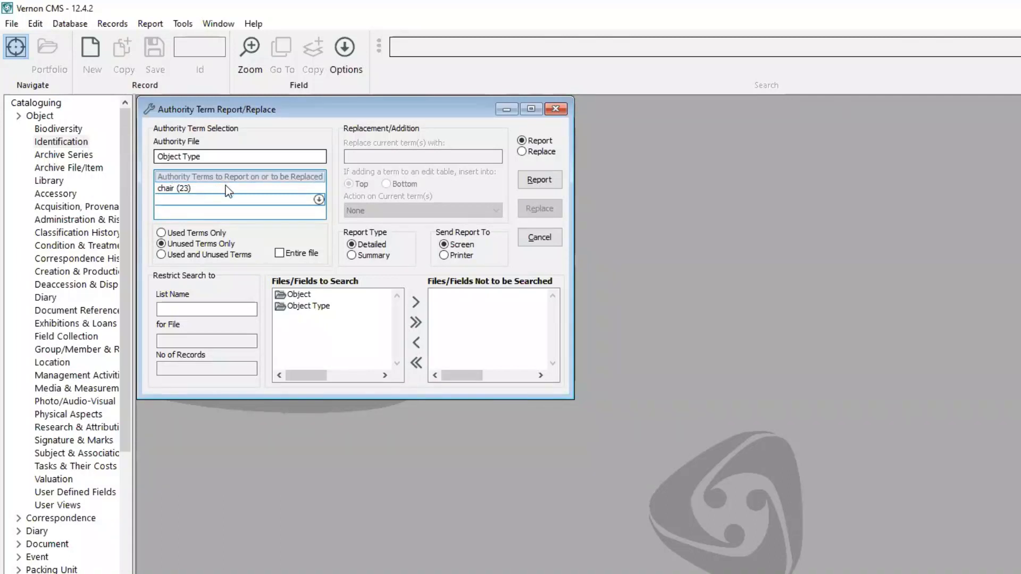
pyautogui.click(162, 234)
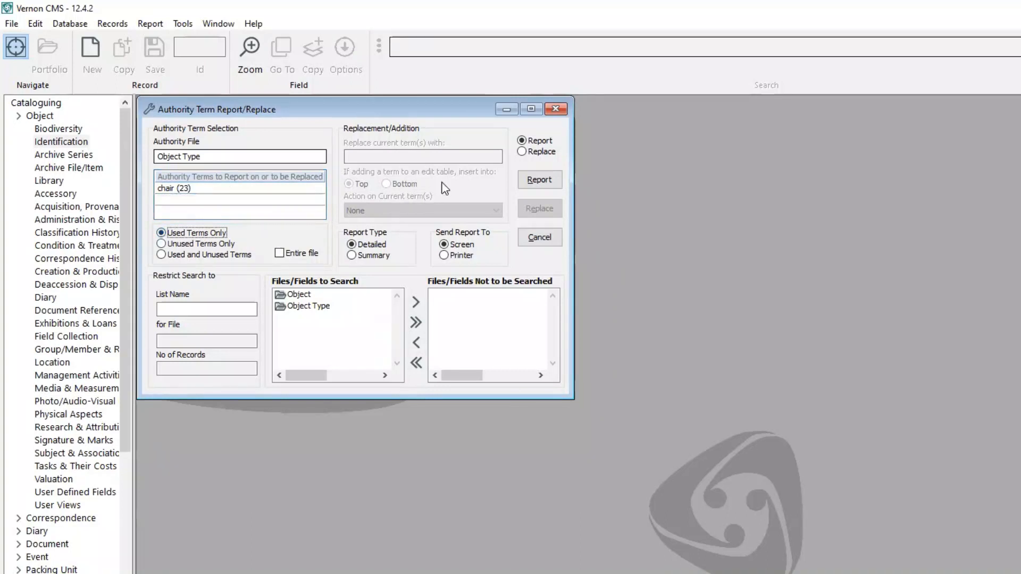
# - Switch to Replace mode with "furniture" as the replacement term and "Set the System flag to 'do not use'" as the action on current terms
pyautogui.click(524, 153)
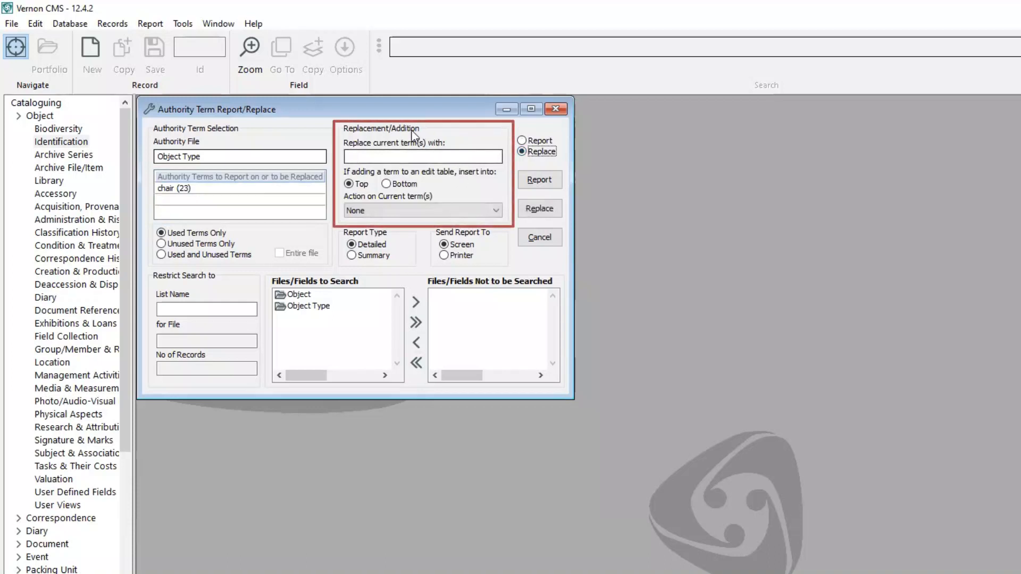
pyautogui.click(371, 155)
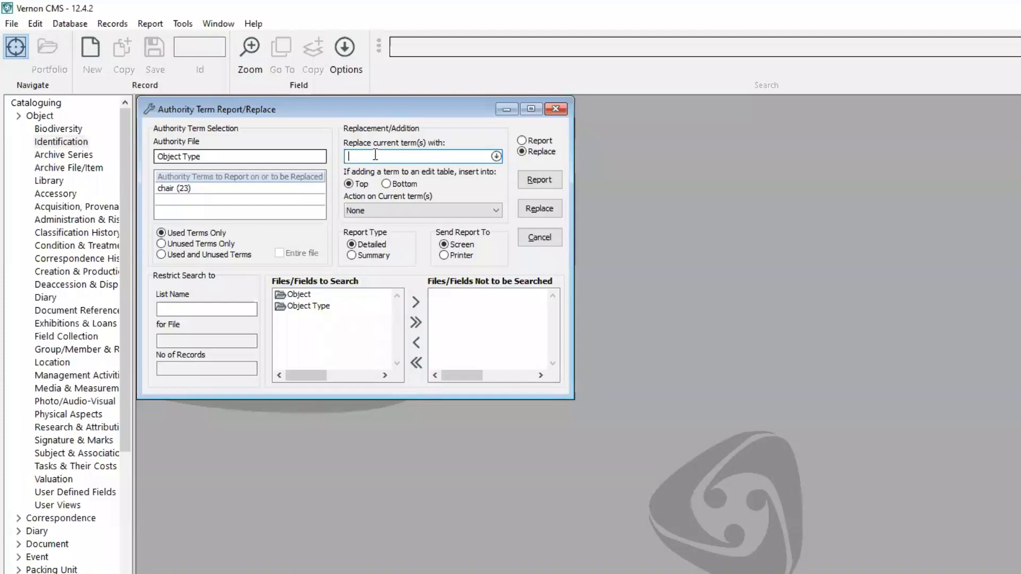
pyautogui.write('furniture')
pyautogui.press('Tab')
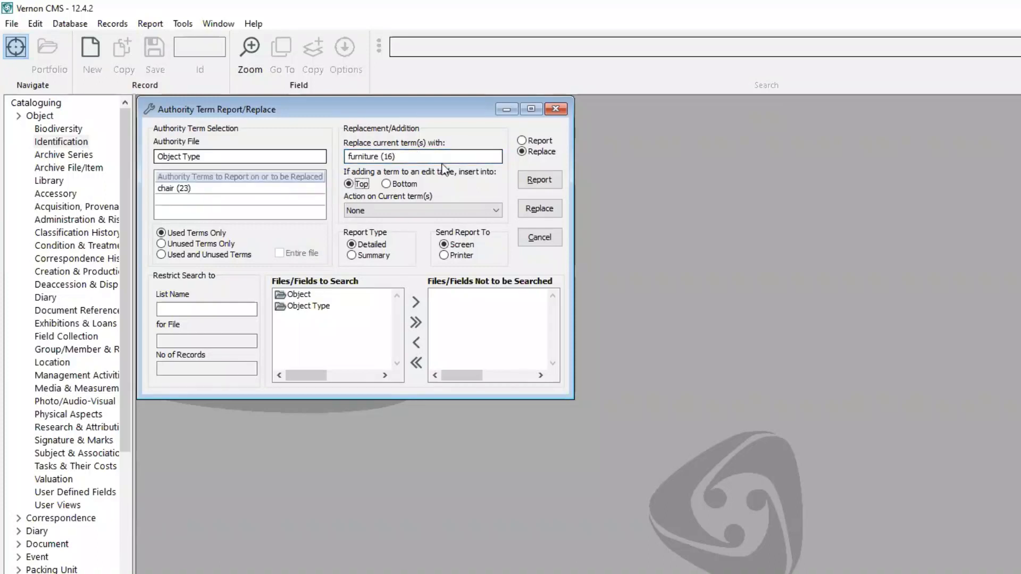
pyautogui.click(496, 210)
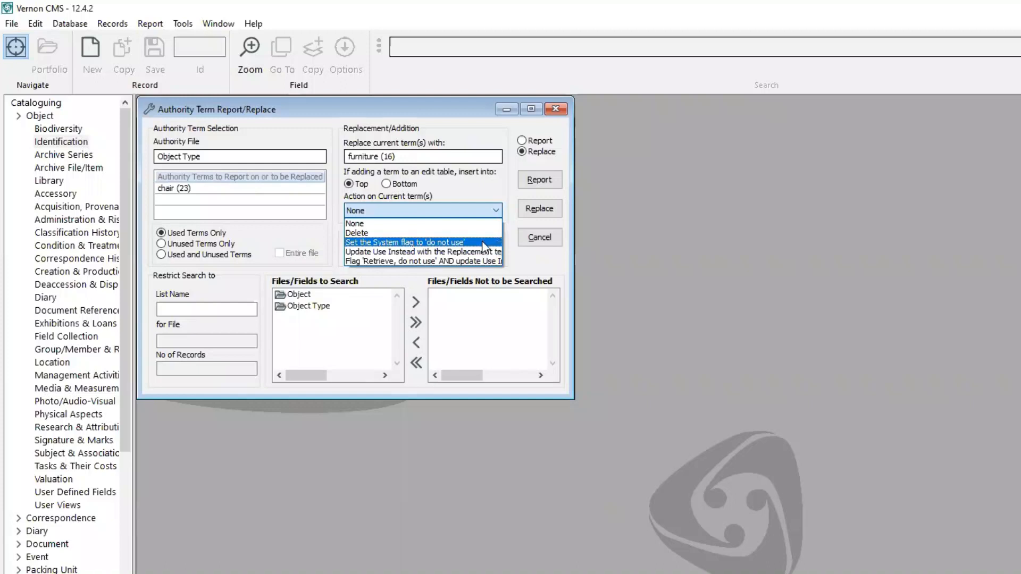
pyautogui.click(483, 243)
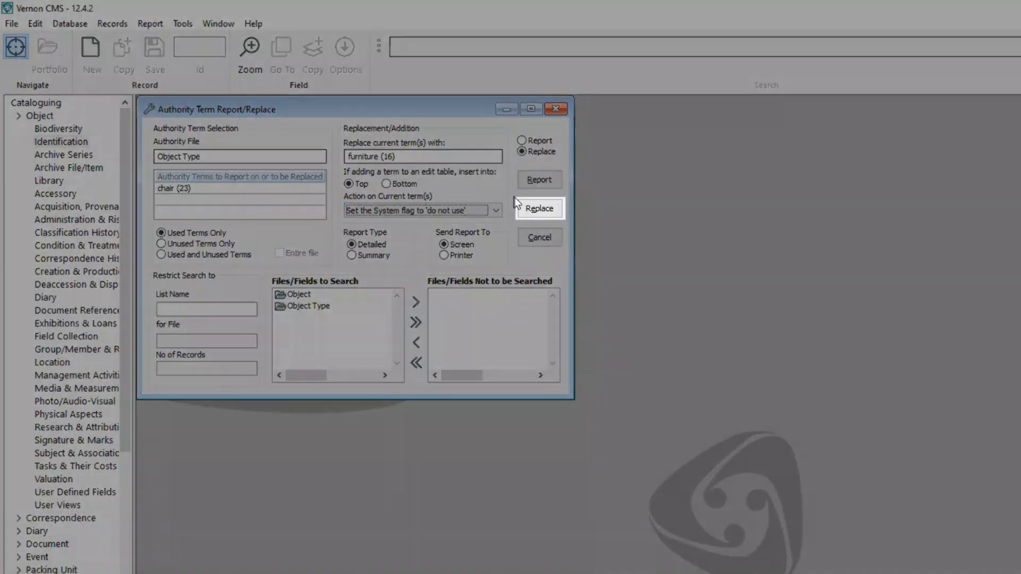
# - Run the replacement of chair with furniture using a fresh search, approving both the replacement and the 'do not use' flag
pyautogui.click(538, 213)
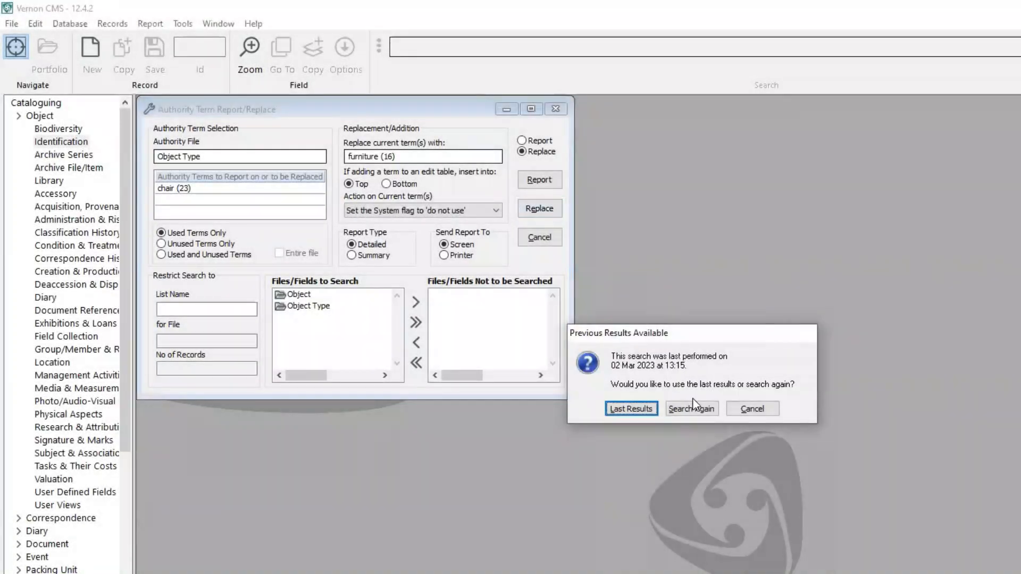
pyautogui.click(692, 405)
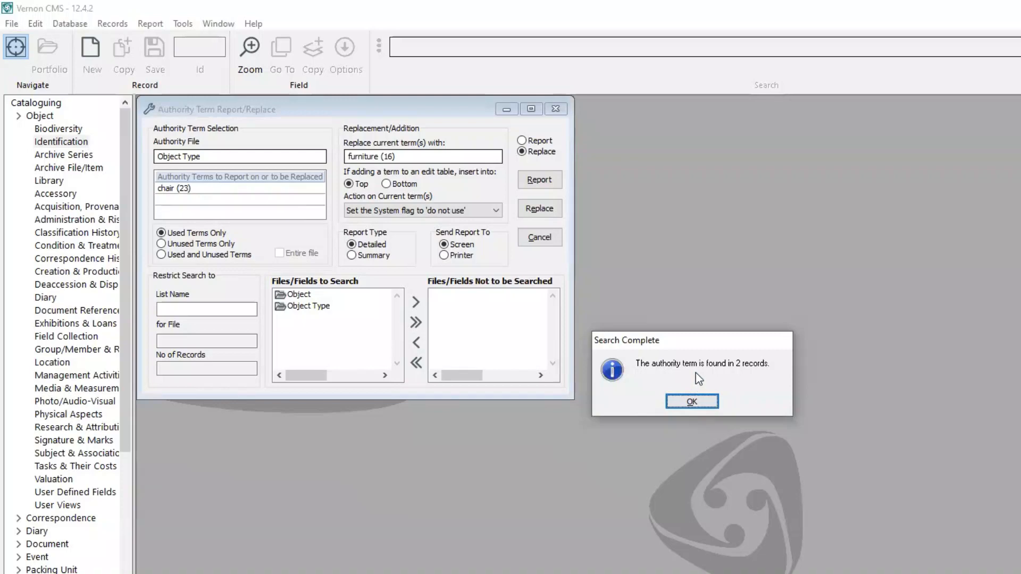
pyautogui.click(704, 403)
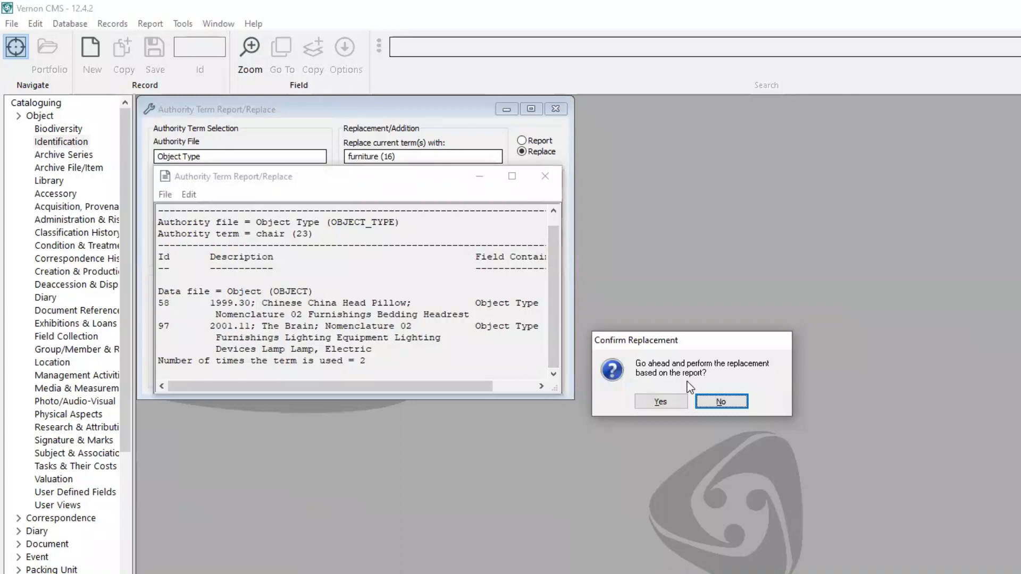
pyautogui.click(679, 400)
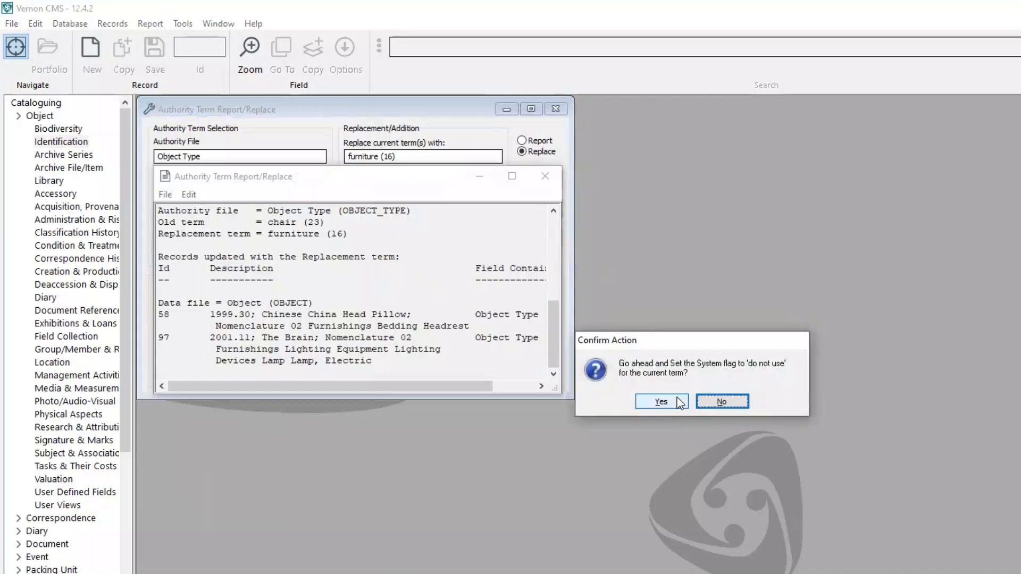
pyautogui.click(679, 403)
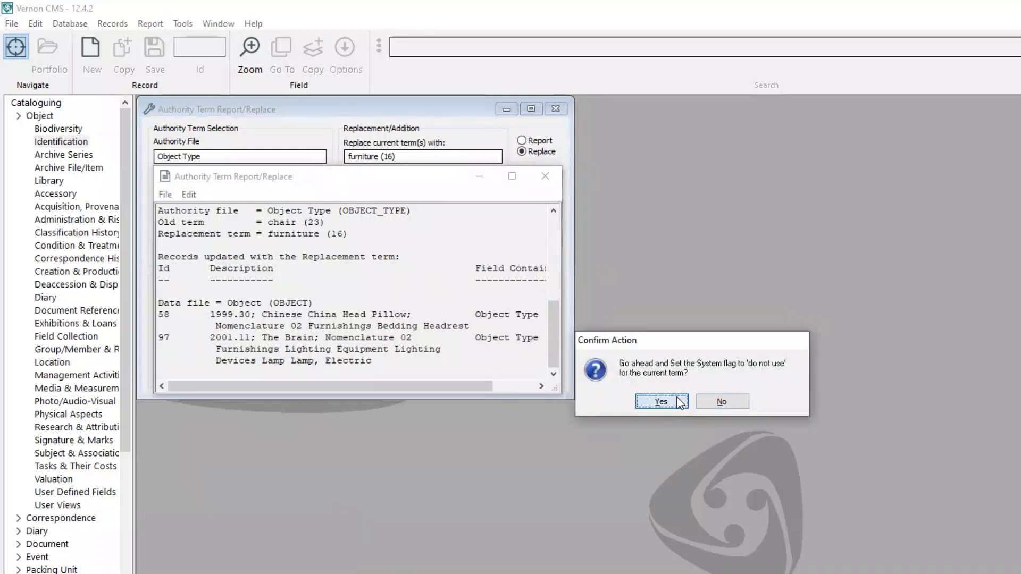
pyautogui.click(661, 402)
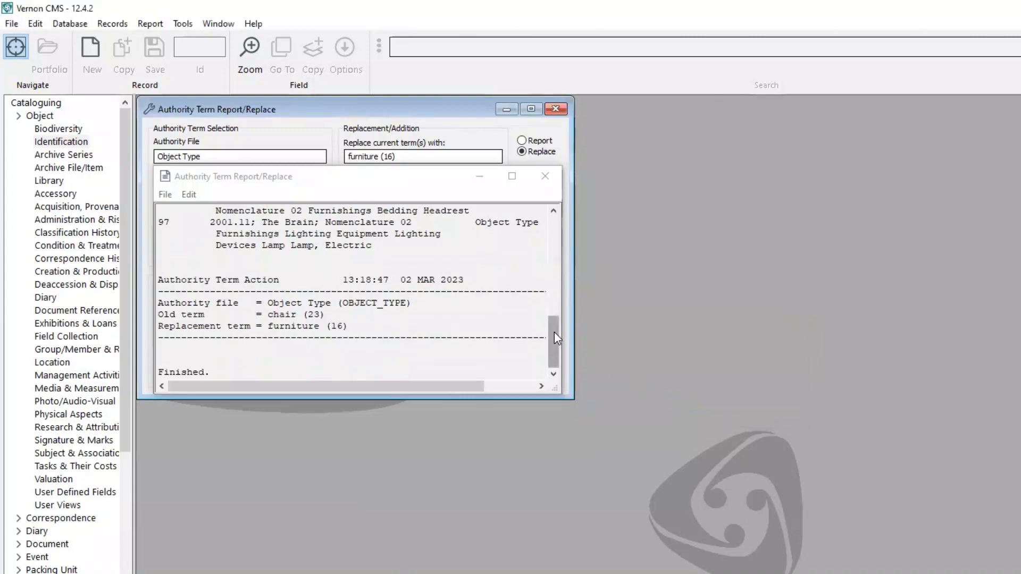
# - Close the finished term replacement report and the Authority Term Report/Replace window
pyautogui.moveTo(441, 172); pyautogui.dragTo(471, 184)
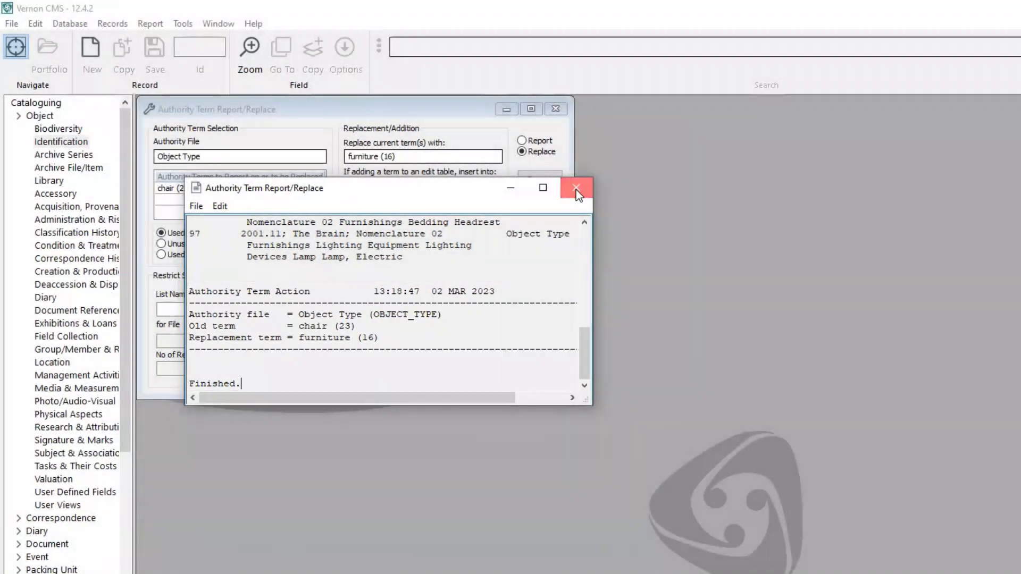
pyautogui.click(576, 189)
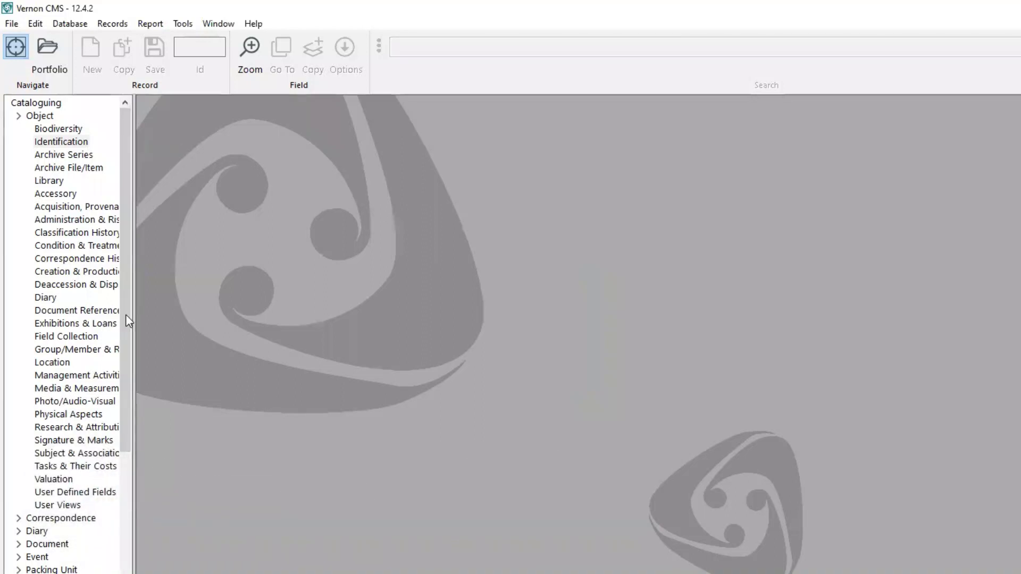
# - Start a new object location entry and open the authority terms for its Usual Location field
pyautogui.click(72, 363)
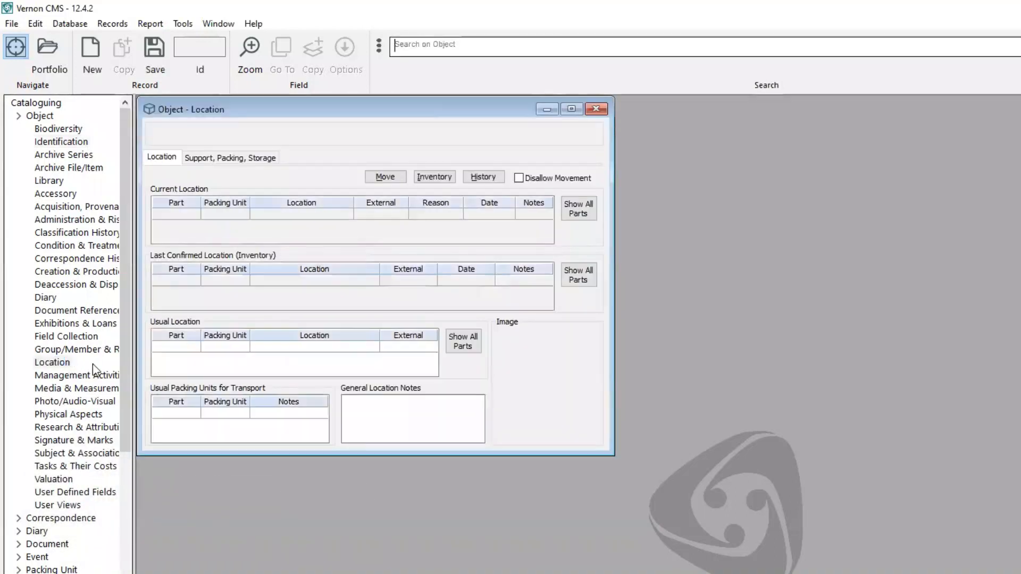
pyautogui.click(351, 346)
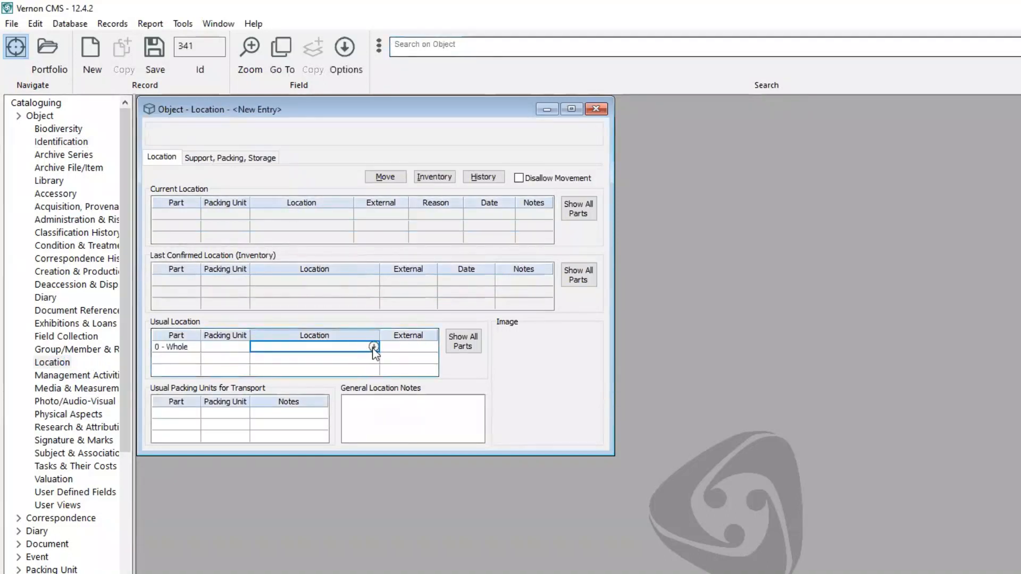
pyautogui.click(373, 347)
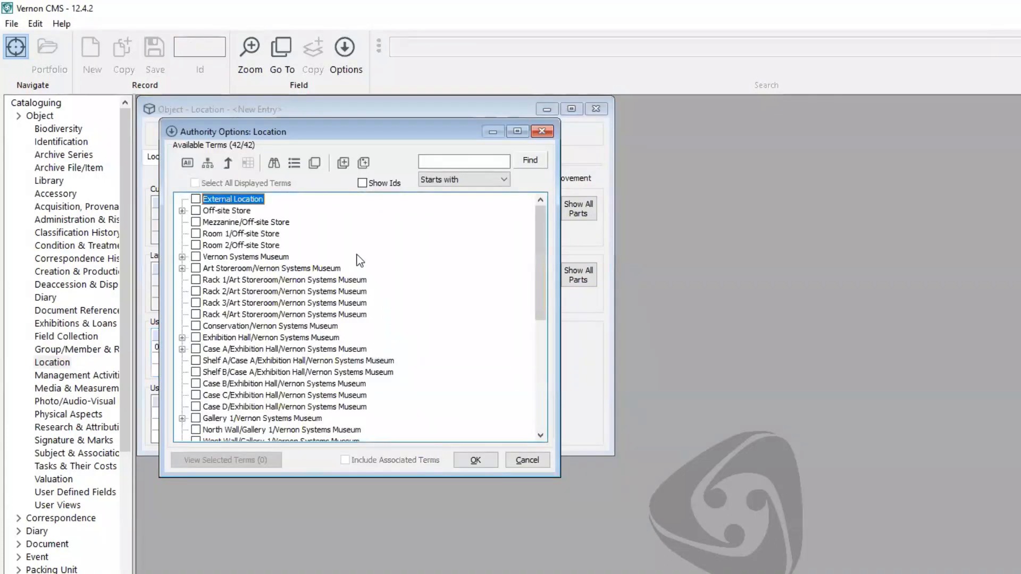
# - Limit the location terms to the top hierarchy level and examine the terms below Vernon Systems Museum and its Art Storeroom
pyautogui.click(209, 163)
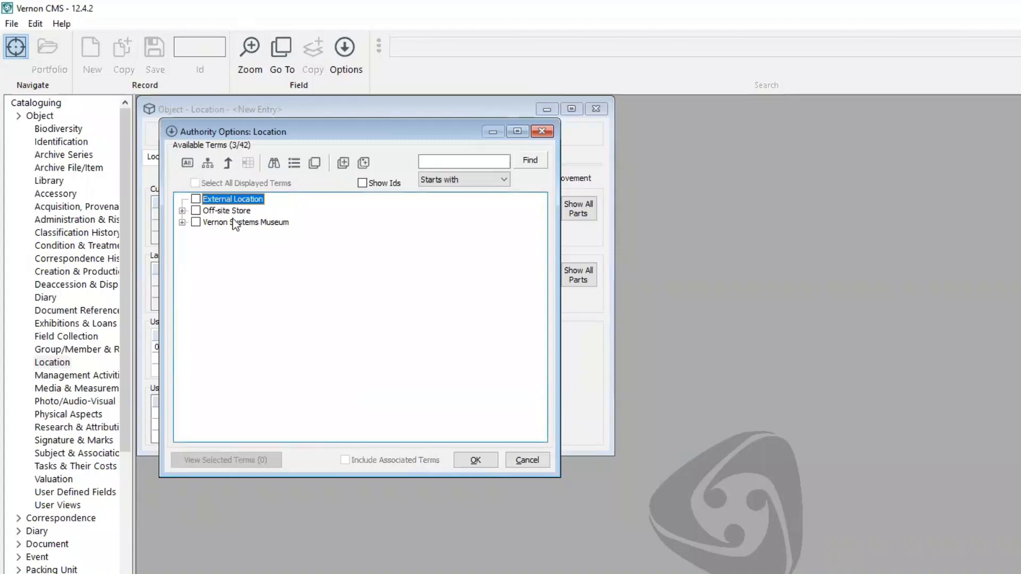
pyautogui.click(182, 222)
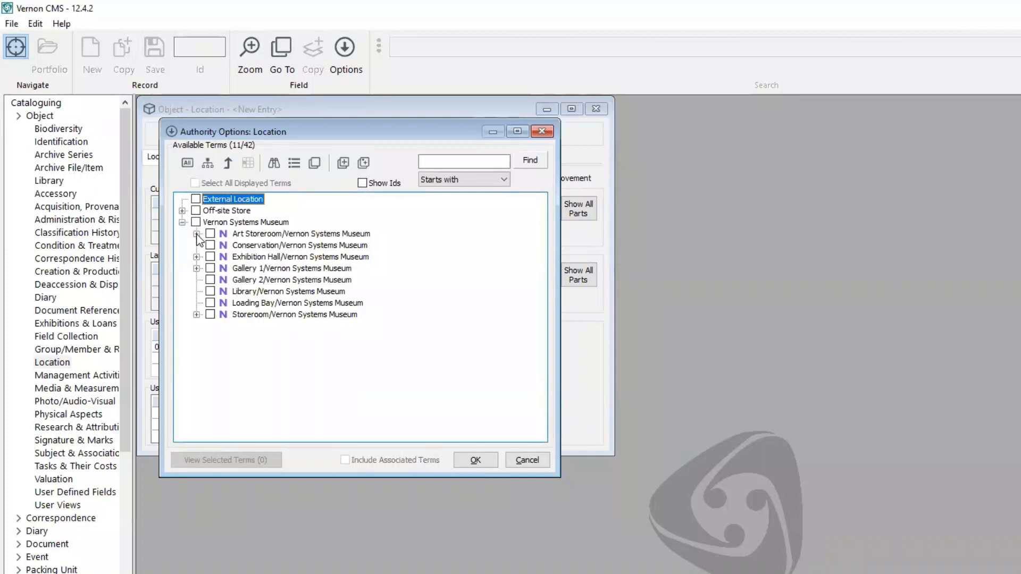
pyautogui.click(197, 234)
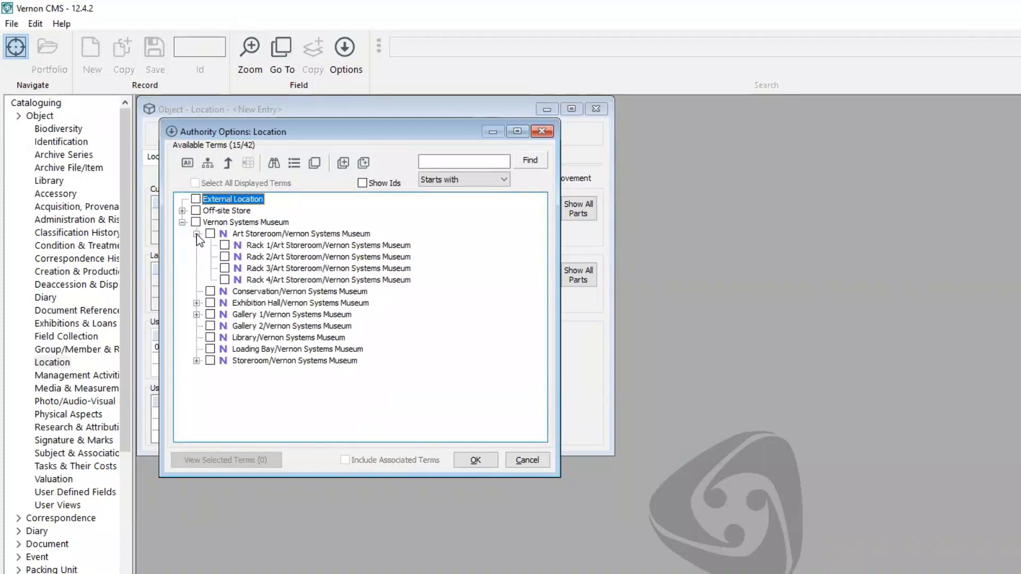
pyautogui.click(197, 234)
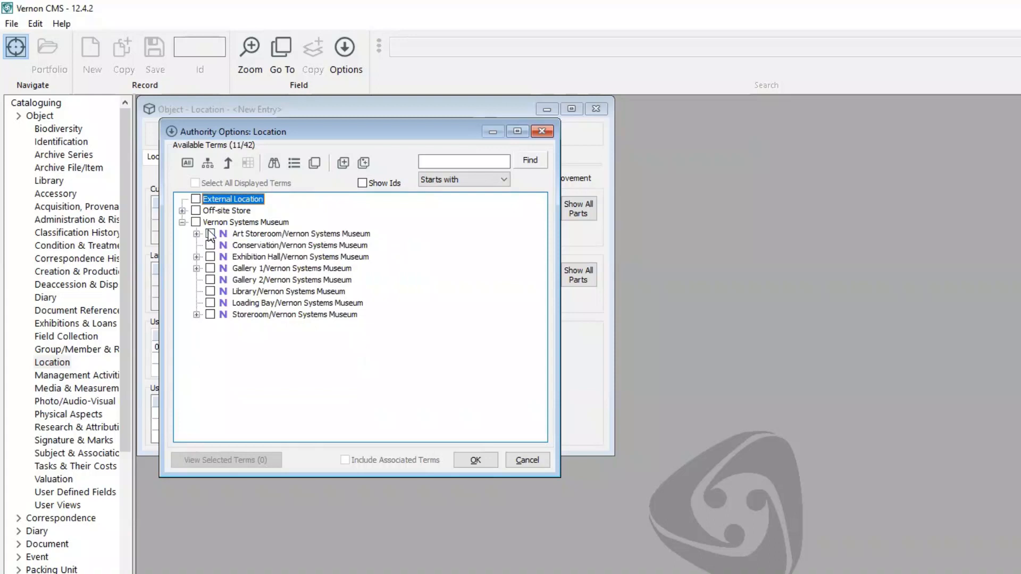
pyautogui.click(182, 223)
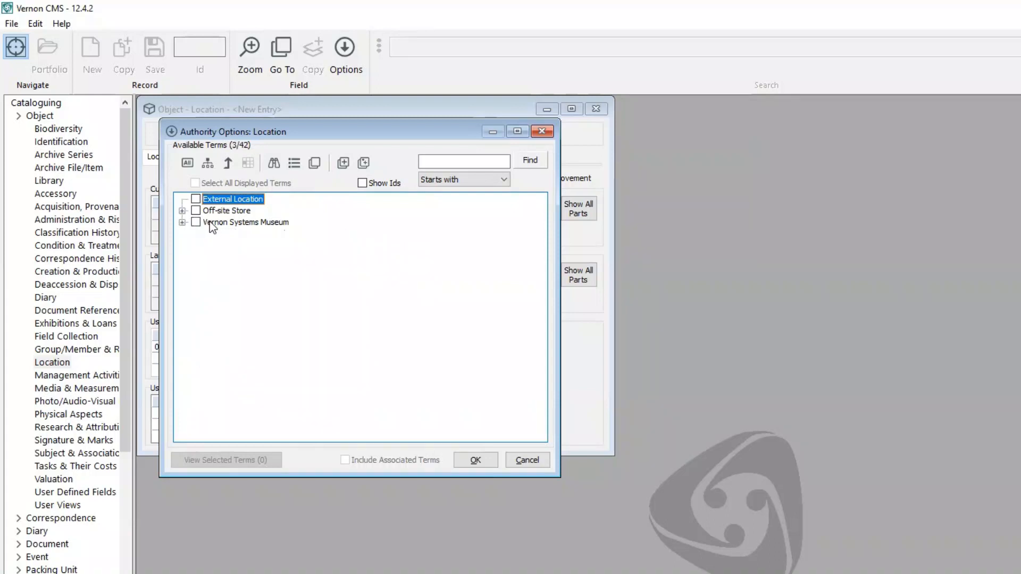
# - Open the location record of the Vernon Systems Museum term and bring up its Authority Management details
pyautogui.click(212, 223)
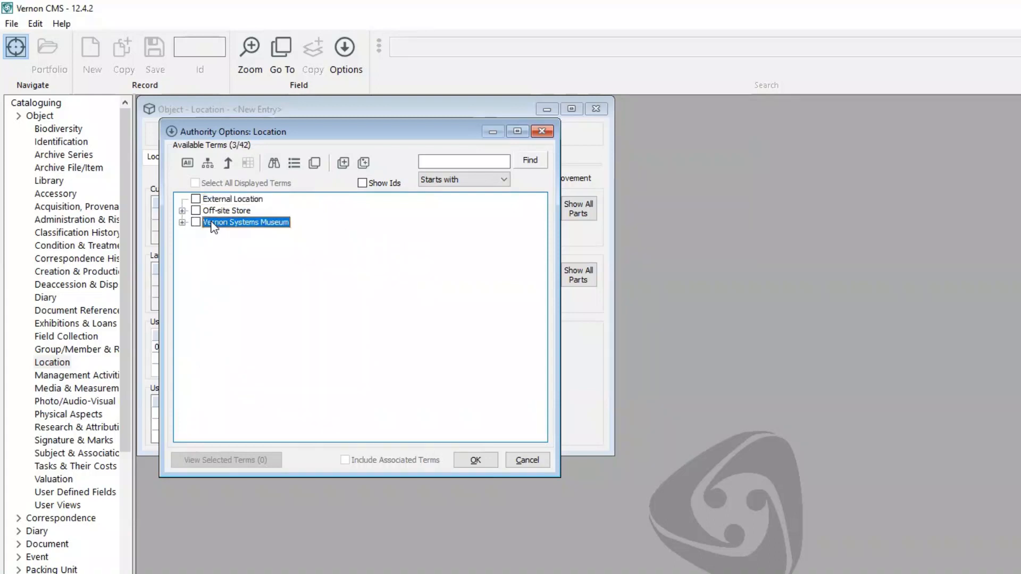
pyautogui.click(314, 163)
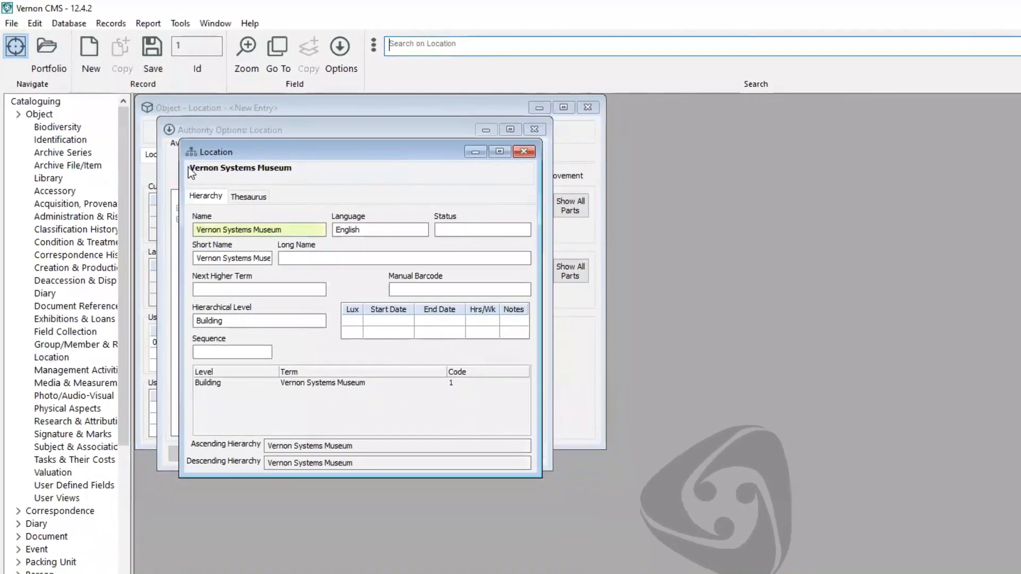
pyautogui.moveTo(119, 148); pyautogui.dragTo(115, 336)
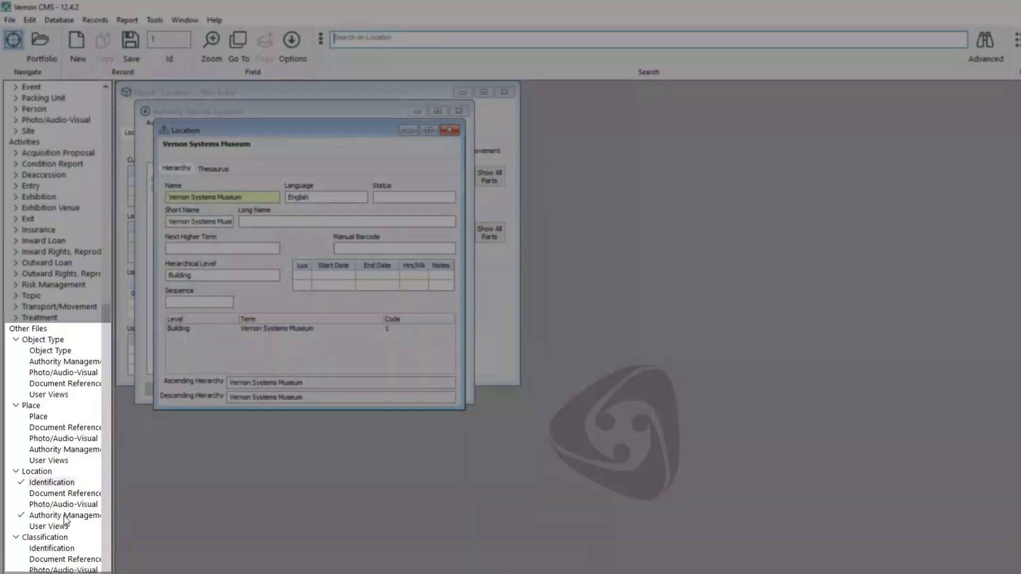
pyautogui.click(65, 516)
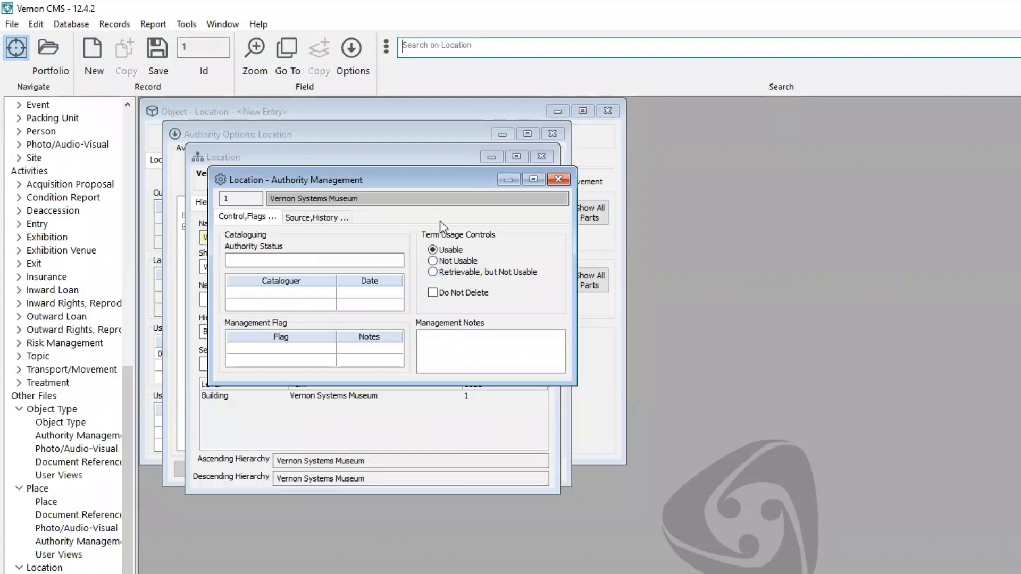
# - Set the Vernon Systems Museum term to "Retrievable, but Not Usable", save it, and close its location windows
pyautogui.click(434, 272)
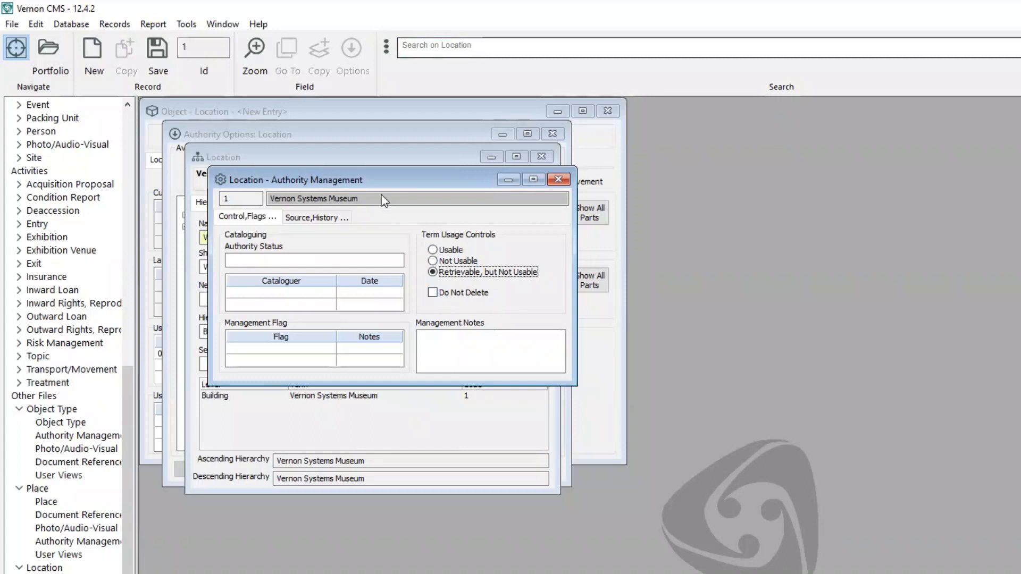
pyautogui.click(158, 51)
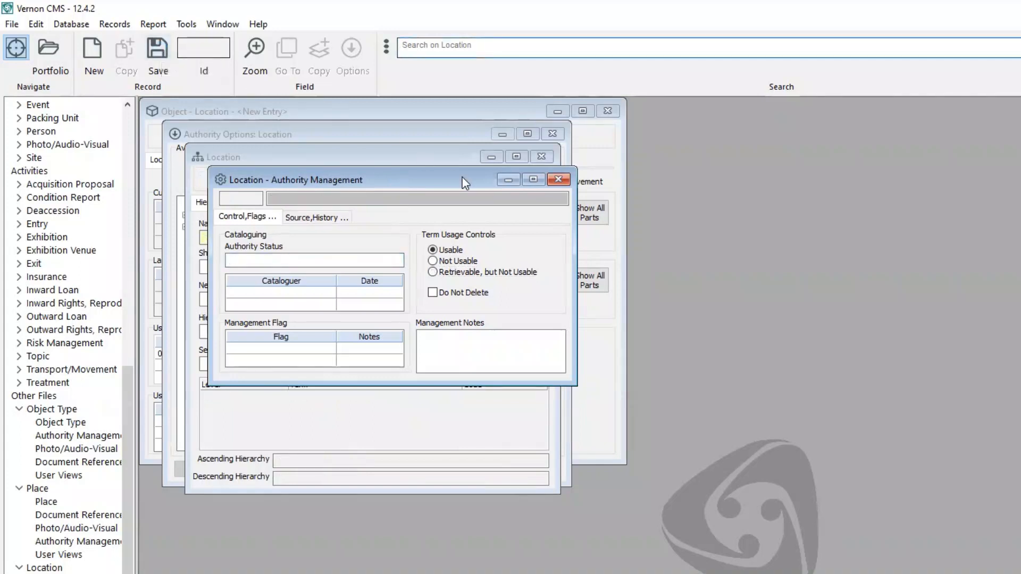
pyautogui.click(553, 180)
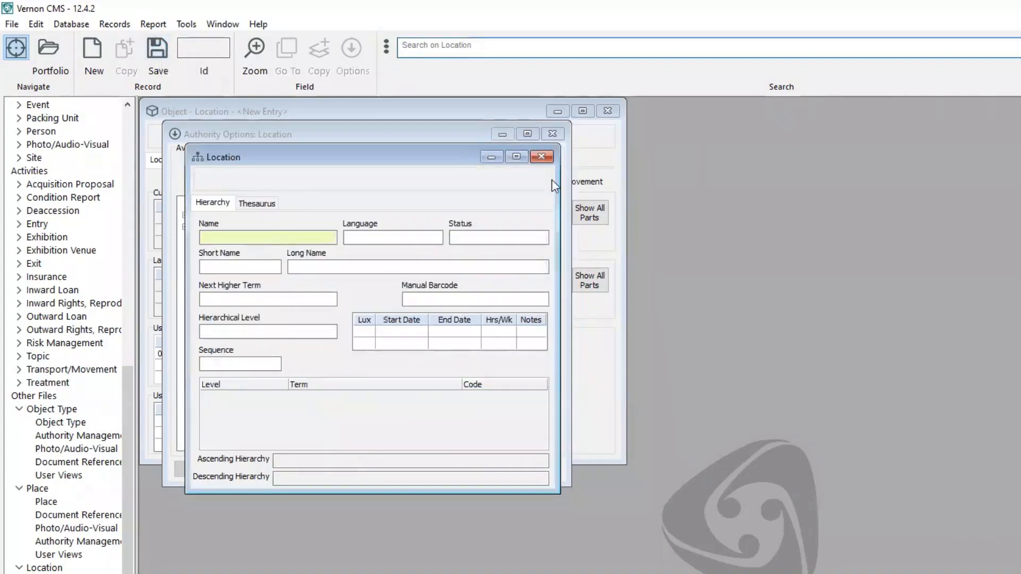
pyautogui.click(544, 159)
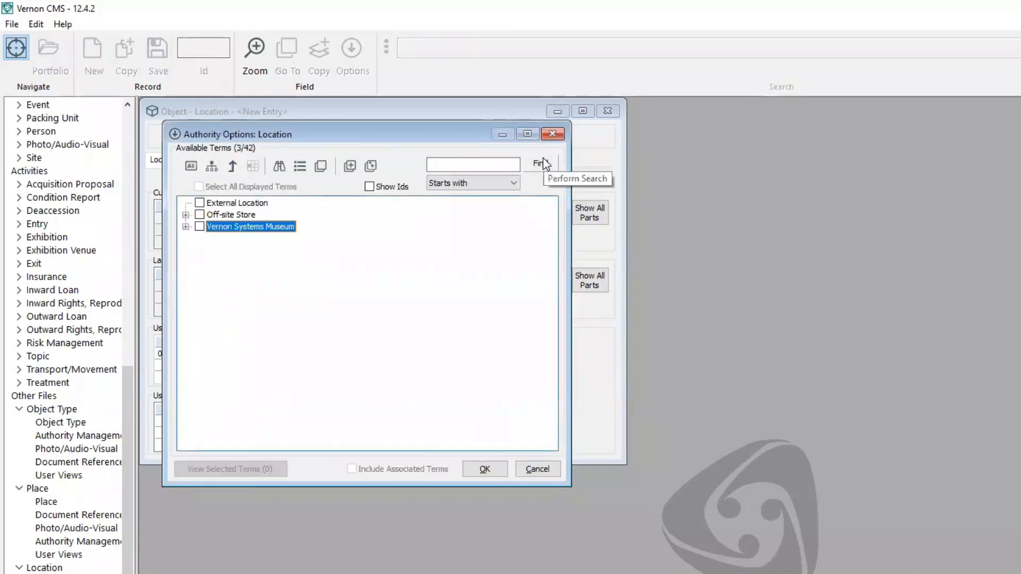
# - Try to assign Vernon Systems Museum as the object's usual location
pyautogui.click(186, 227)
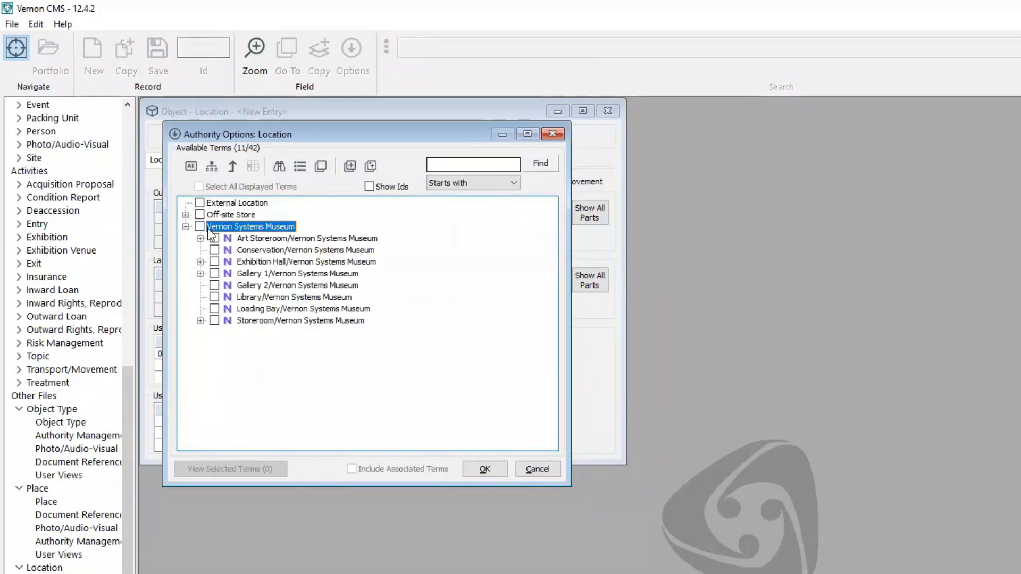
pyautogui.click(484, 469)
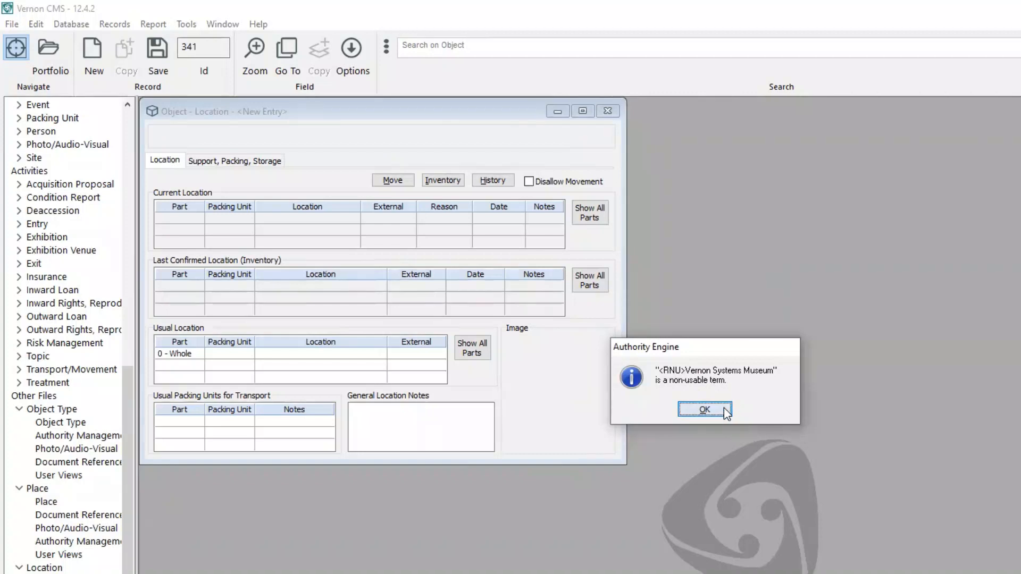
pyautogui.click(705, 409)
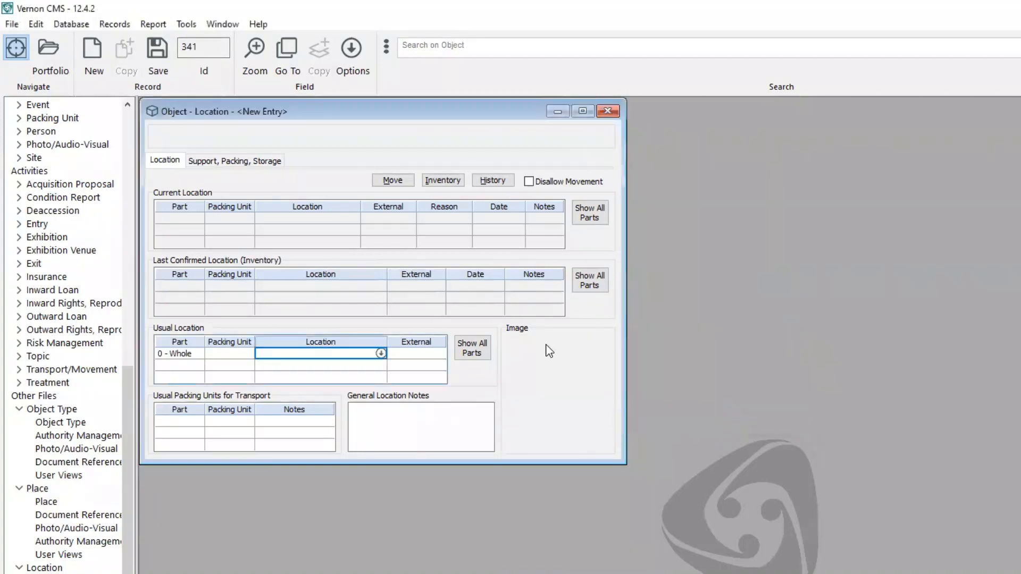
# - Check Vernon Systems Museum and its narrower terms in the refreshed location list, cancel the selection, and close the object location entry
pyautogui.click(382, 349)
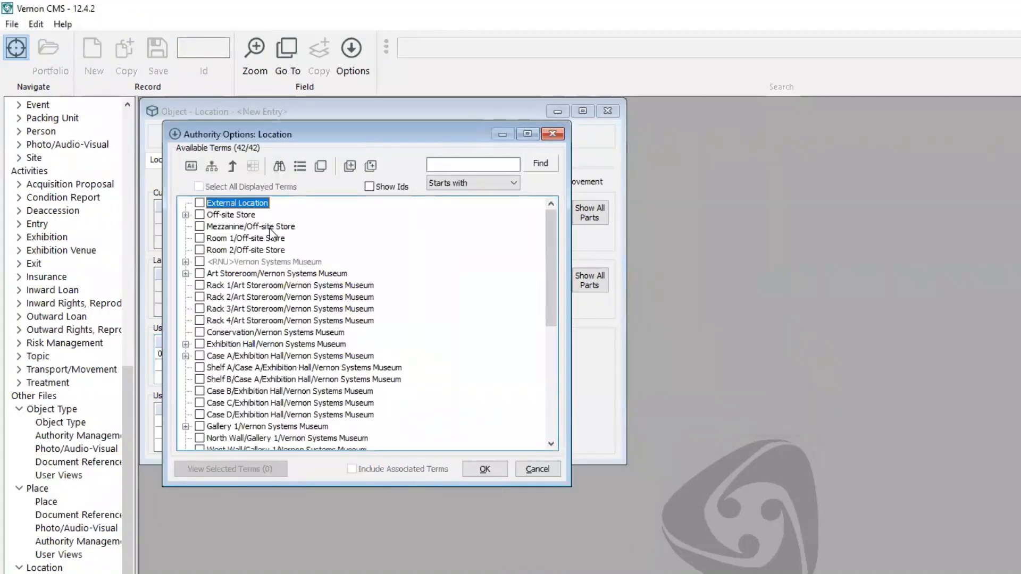
pyautogui.click(212, 167)
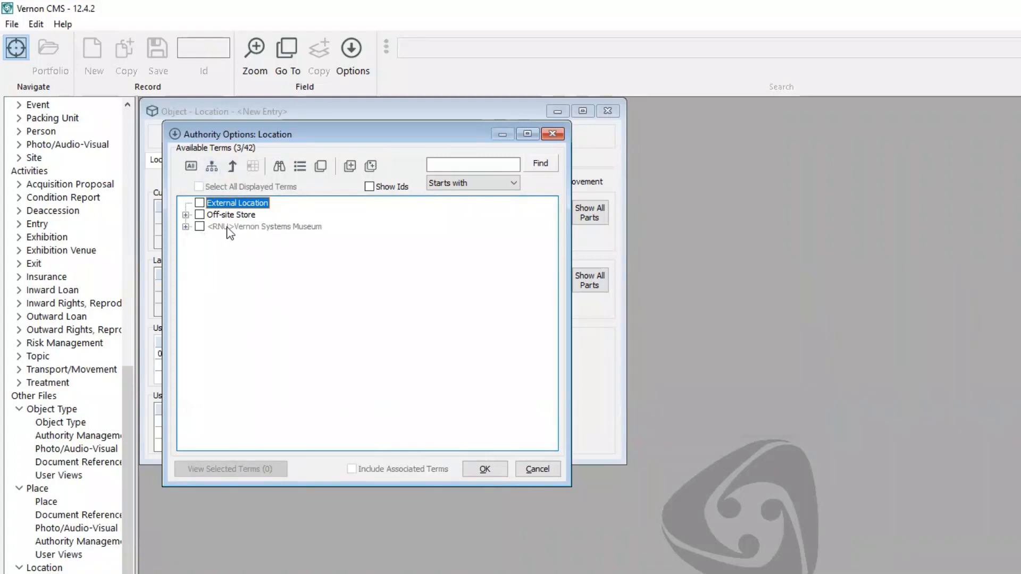
pyautogui.click(185, 227)
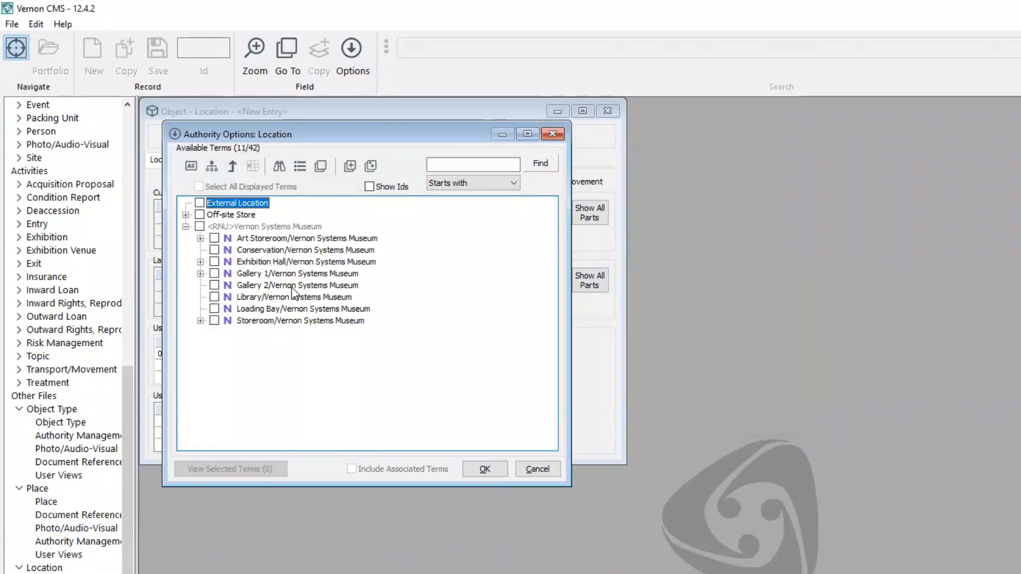
pyautogui.click(536, 469)
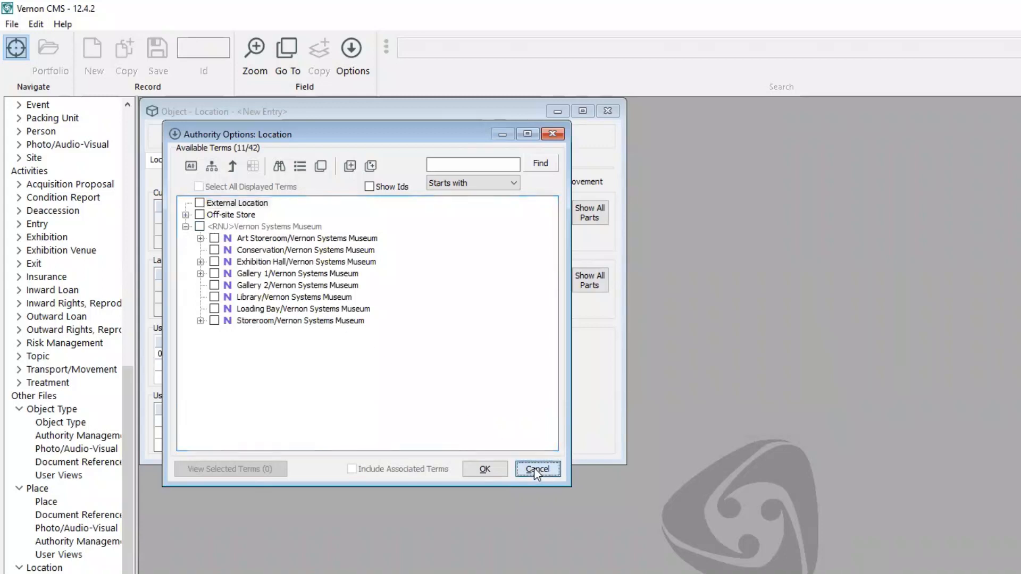
pyautogui.click(533, 468)
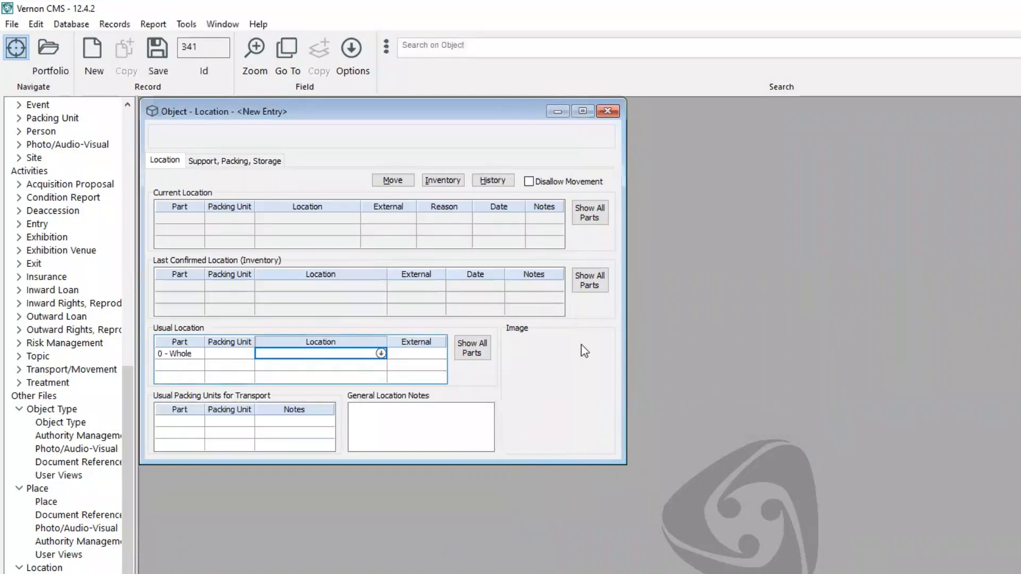
pyautogui.click(608, 110)
pyautogui.click(705, 410)
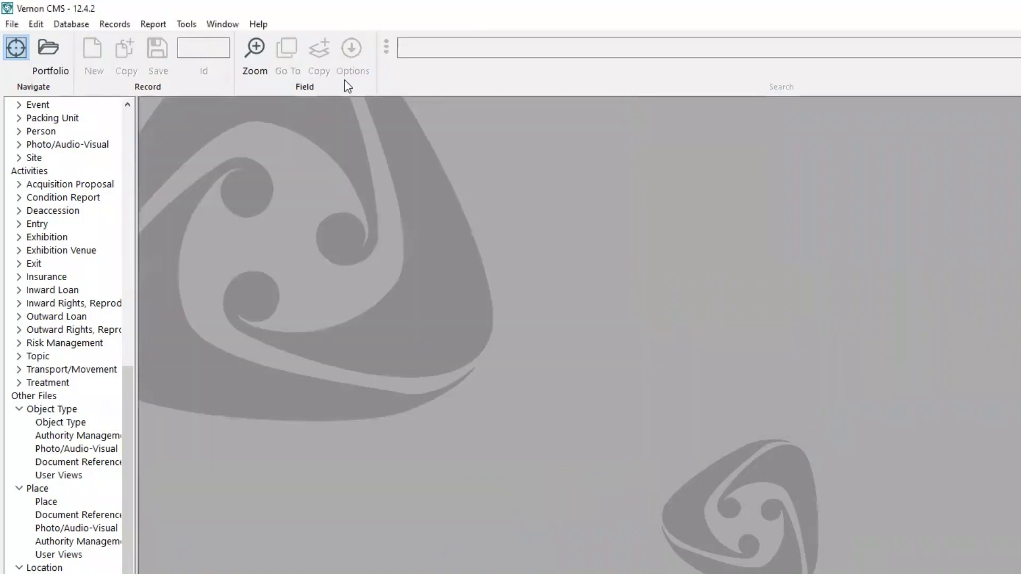
# - Try toggling "Allow deletion of records which may be used in the system" in the Customised Configuration authority settings, and cancel the changes
pyautogui.click(185, 24)
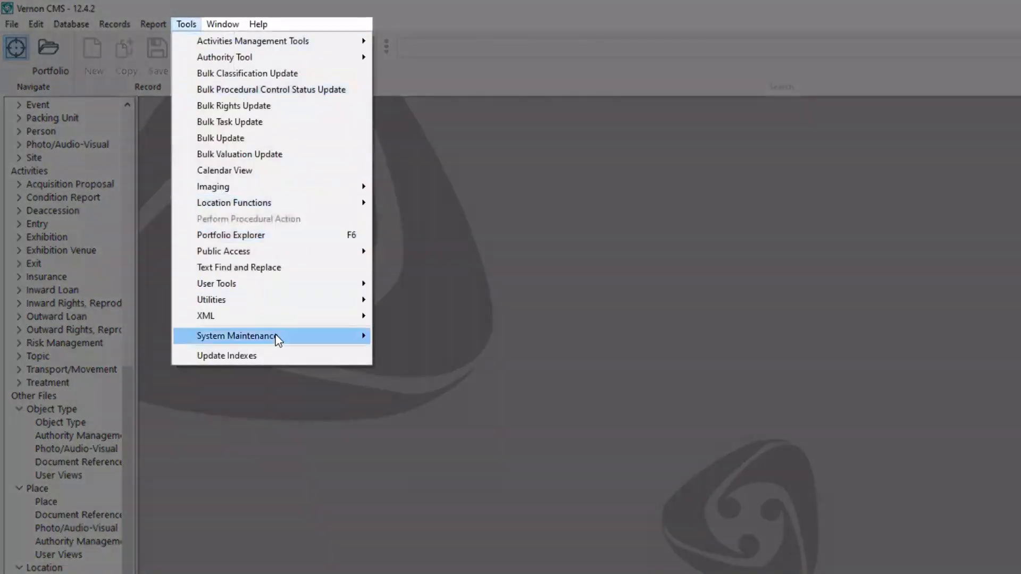
pyautogui.moveTo(341, 337)
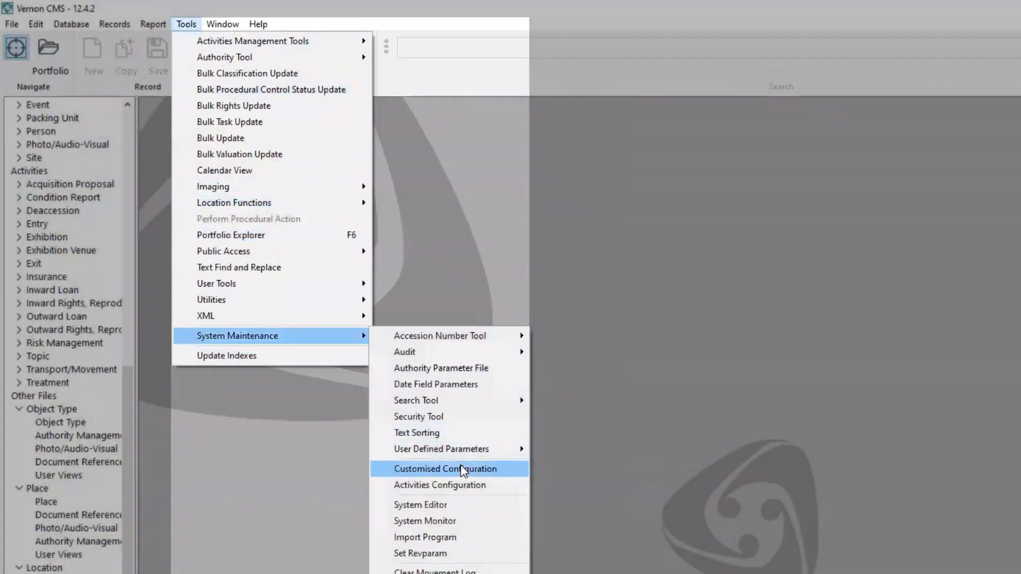
pyautogui.click(457, 468)
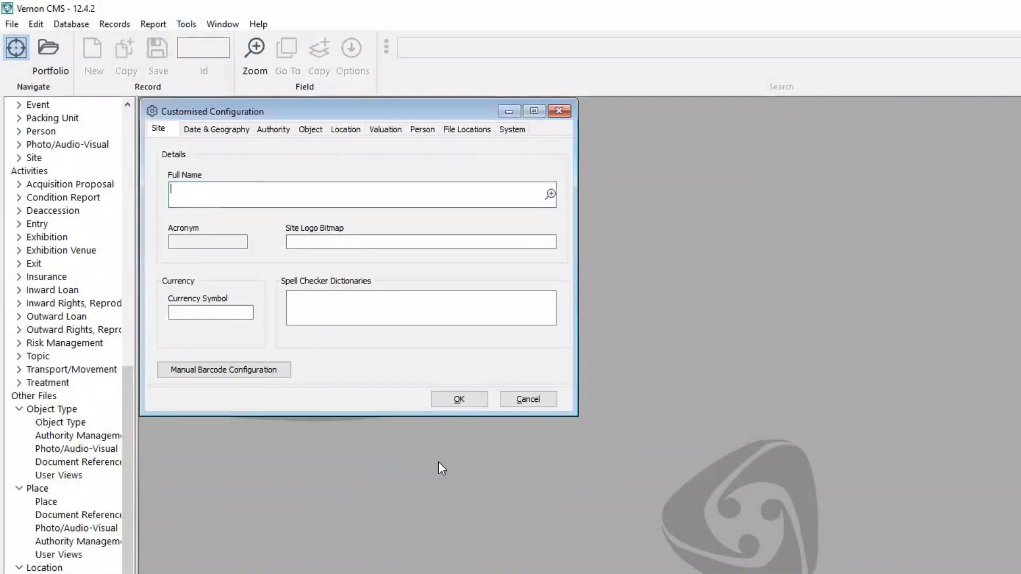
pyautogui.click(273, 130)
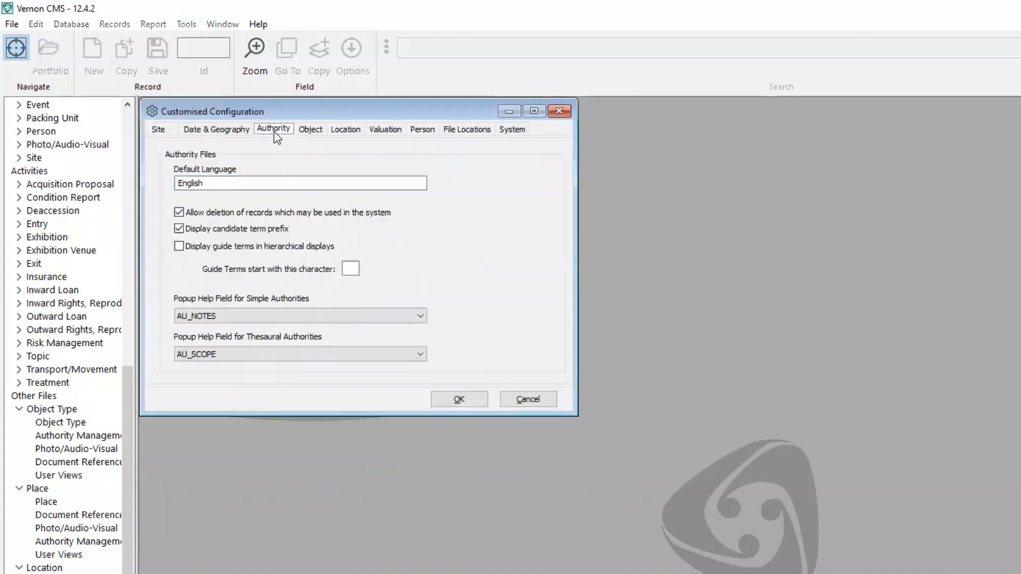
pyautogui.click(180, 213)
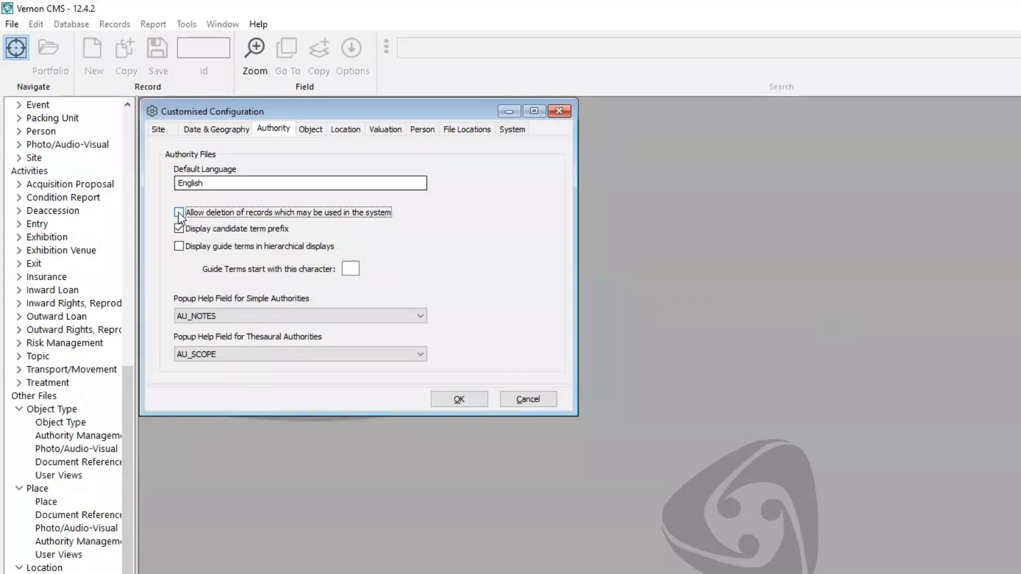
pyautogui.click(179, 213)
pyautogui.click(179, 212)
pyautogui.click(529, 399)
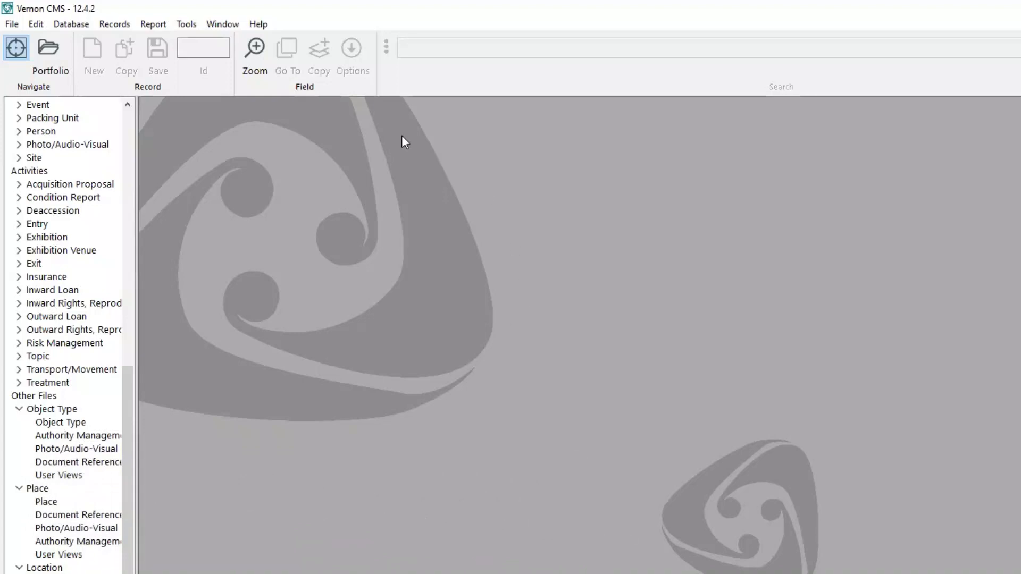
# - Start an Authority Term Report/Replace for the Object Type authority file and add the term "wire sculpture/sculpture"
pyautogui.click(185, 25)
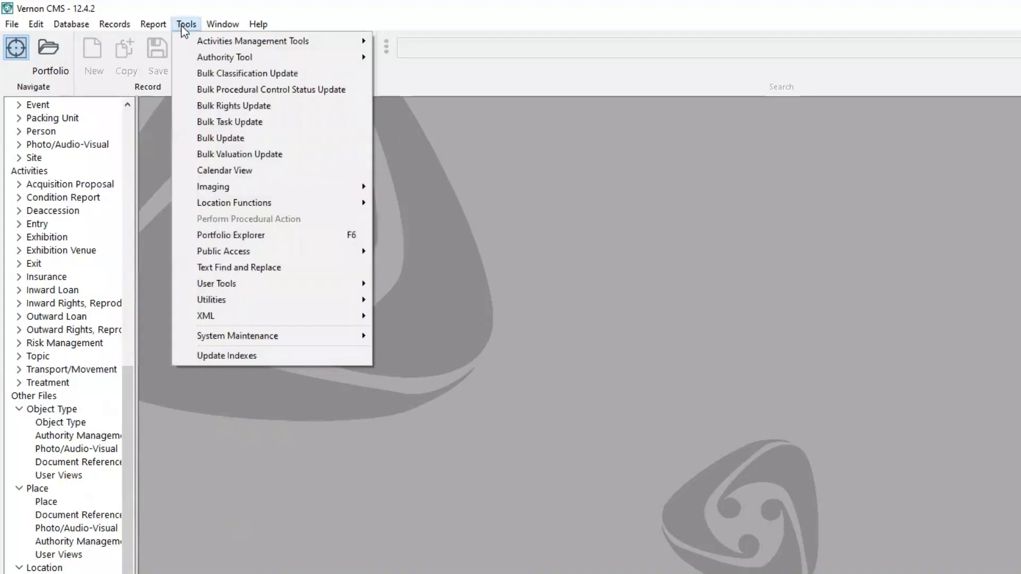
pyautogui.moveTo(326, 61)
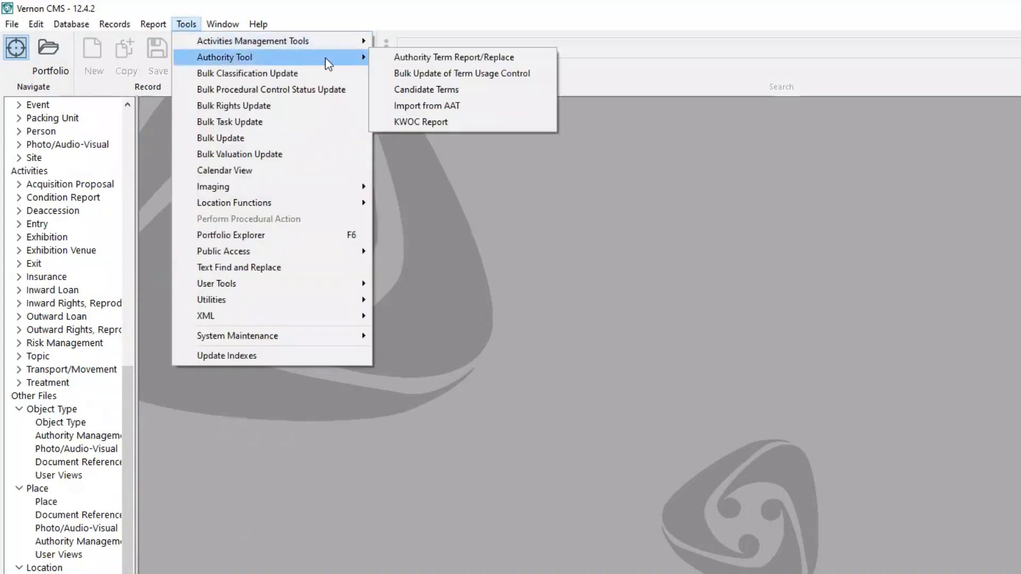
pyautogui.click(412, 59)
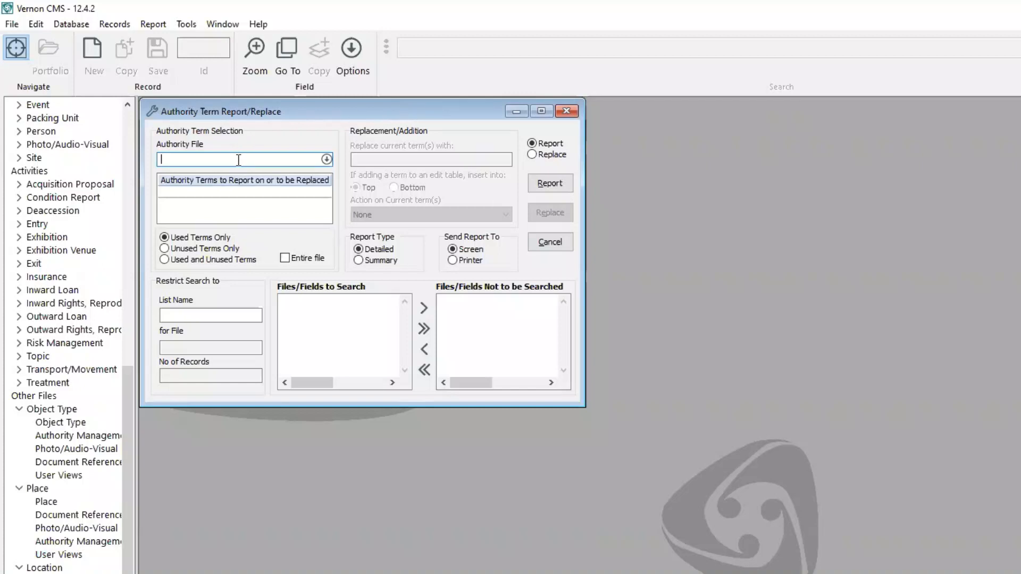
pyautogui.write('object type')
pyautogui.press('Return')
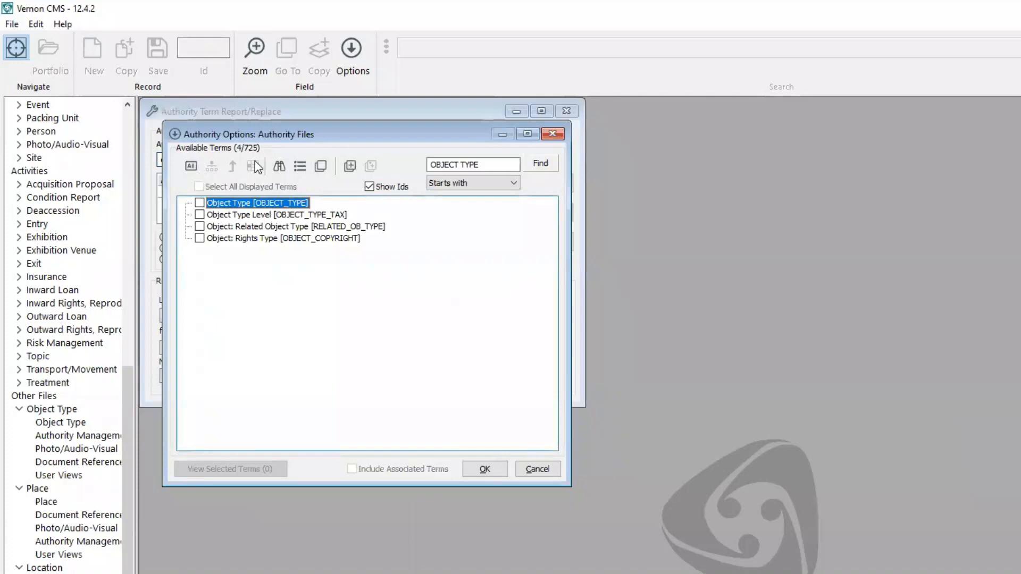
pyautogui.click(199, 203)
pyautogui.click(483, 469)
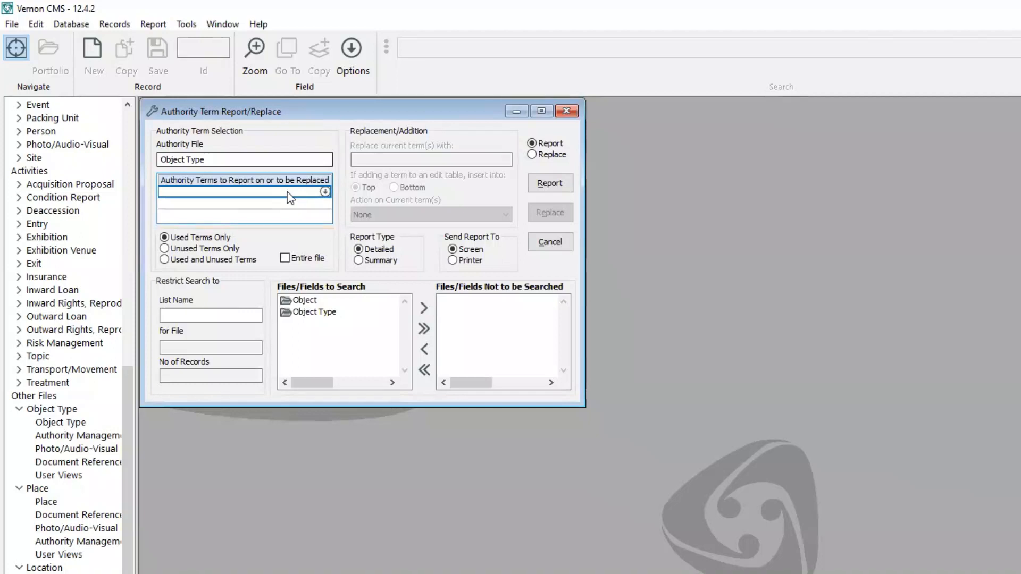
pyautogui.write('wire sc')
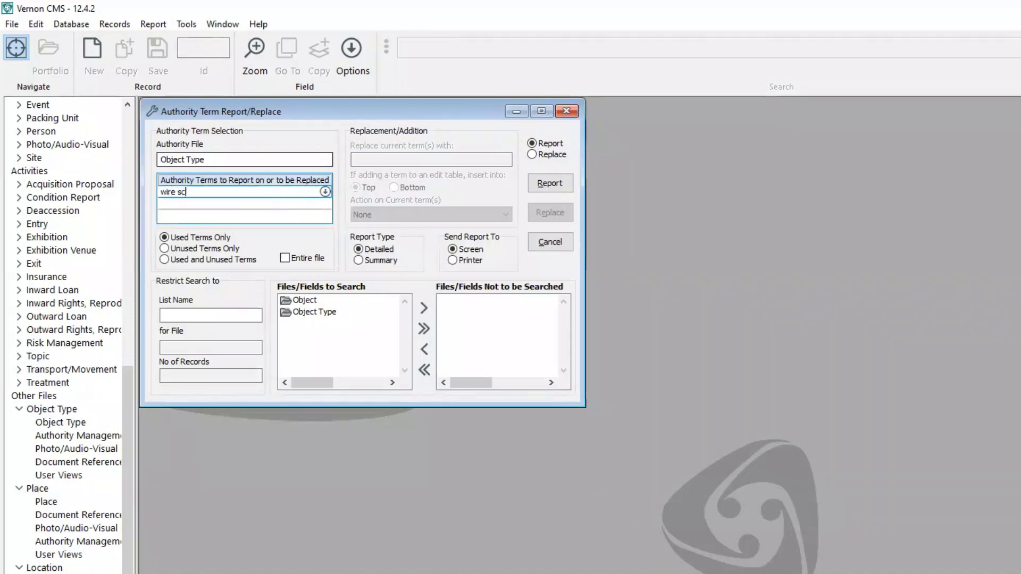
pyautogui.write('ulpture')
pyautogui.press('Return')
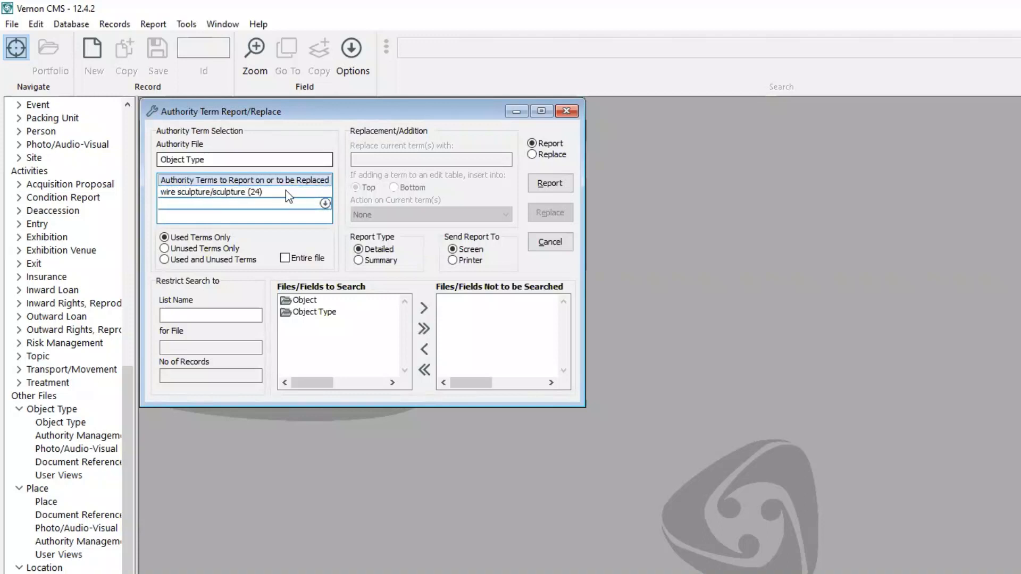
# - Set the selected term to be replaced with "sculpture" and choose Delete as the action on the current term
pyautogui.click(533, 156)
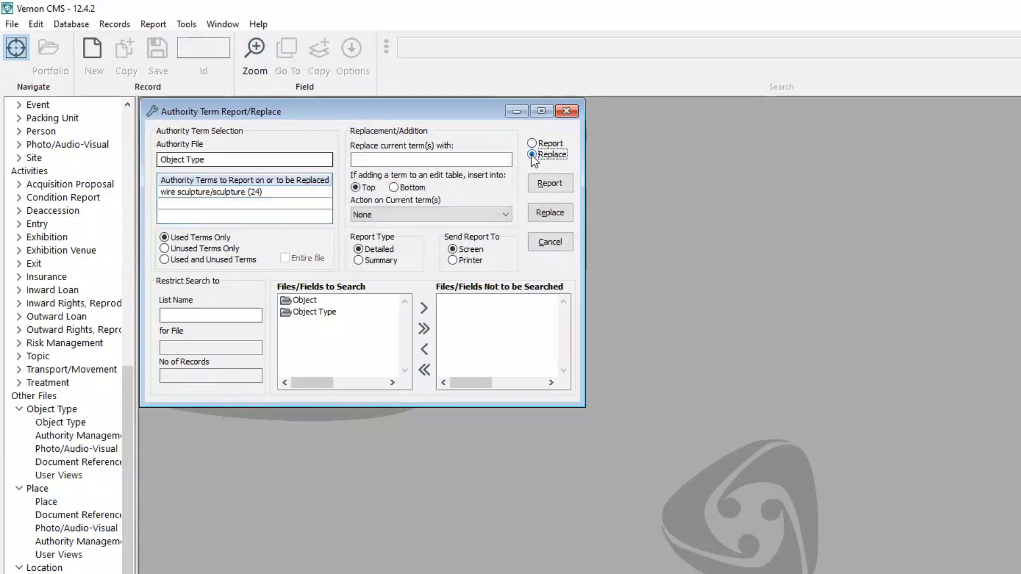
pyautogui.click(477, 157)
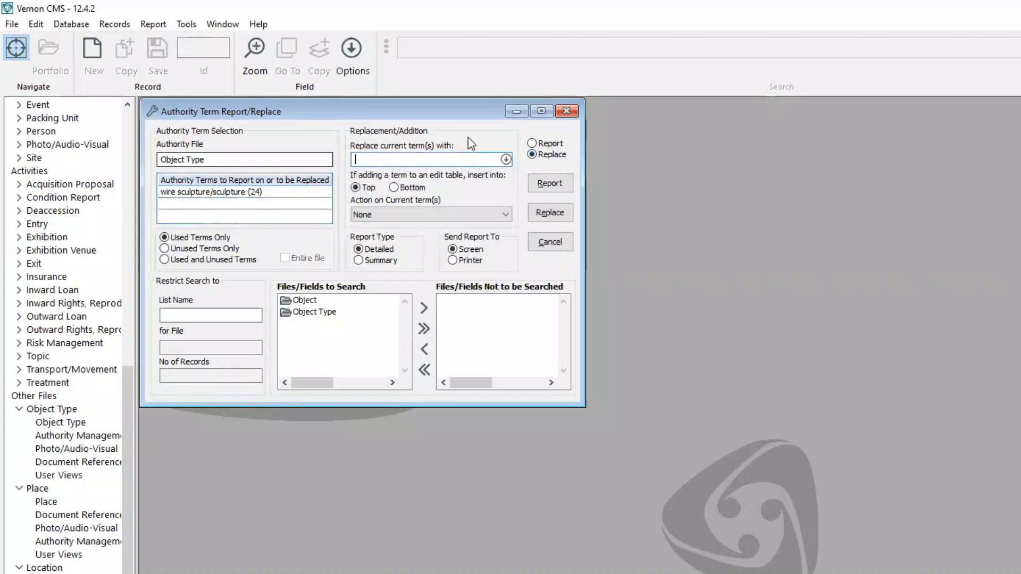
pyautogui.click(506, 160)
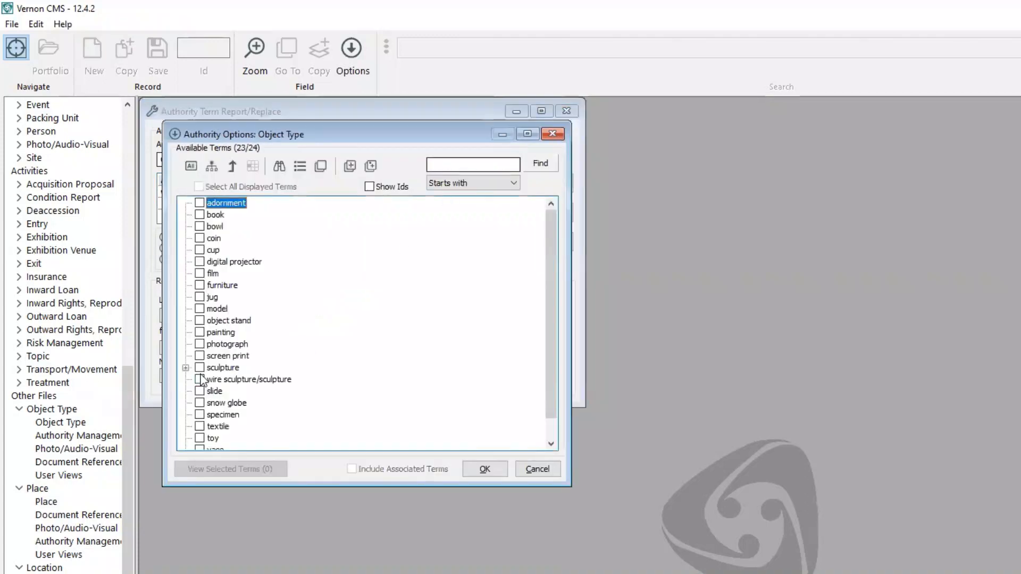
pyautogui.click(200, 367)
pyautogui.click(468, 470)
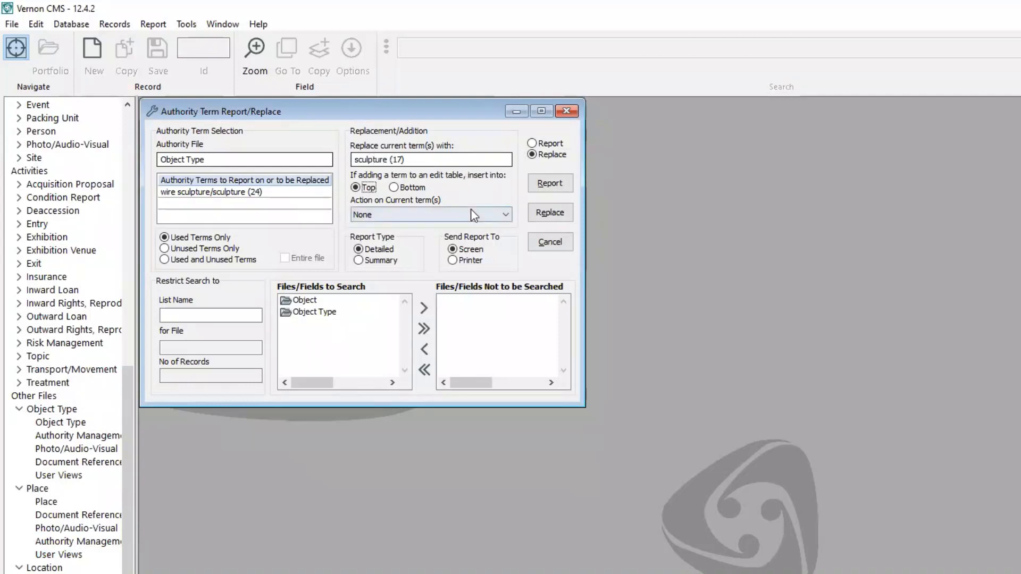
pyautogui.click(506, 214)
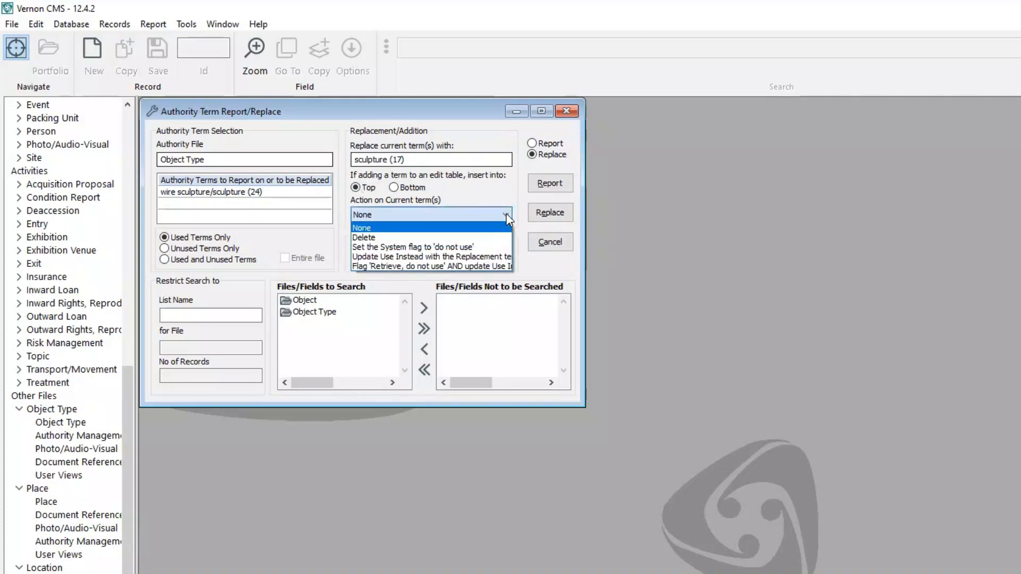
pyautogui.click(487, 238)
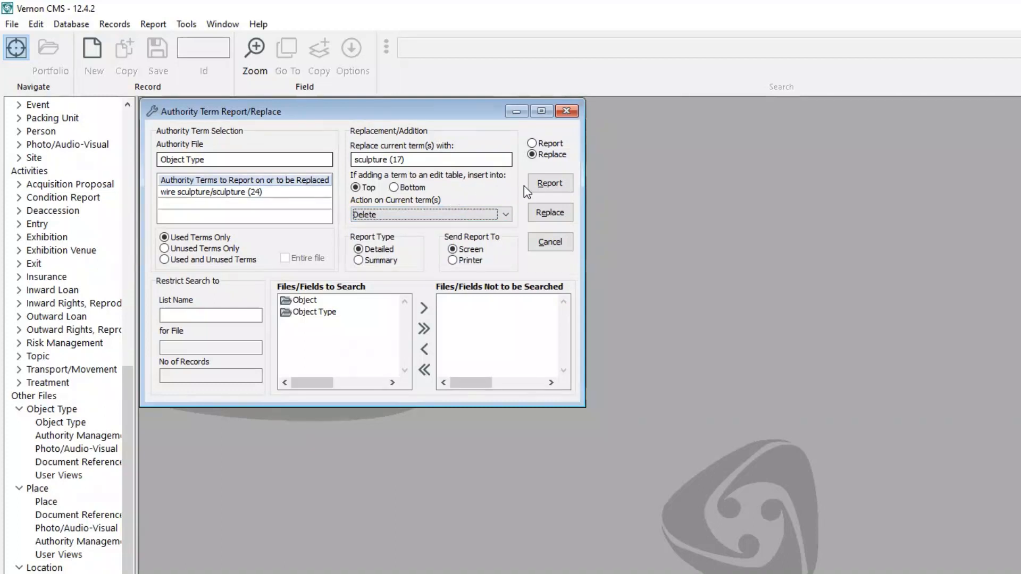
# - Run the replacement, confirm it and the deletion of the current term, and close the report and the Report/Replace window
pyautogui.click(545, 213)
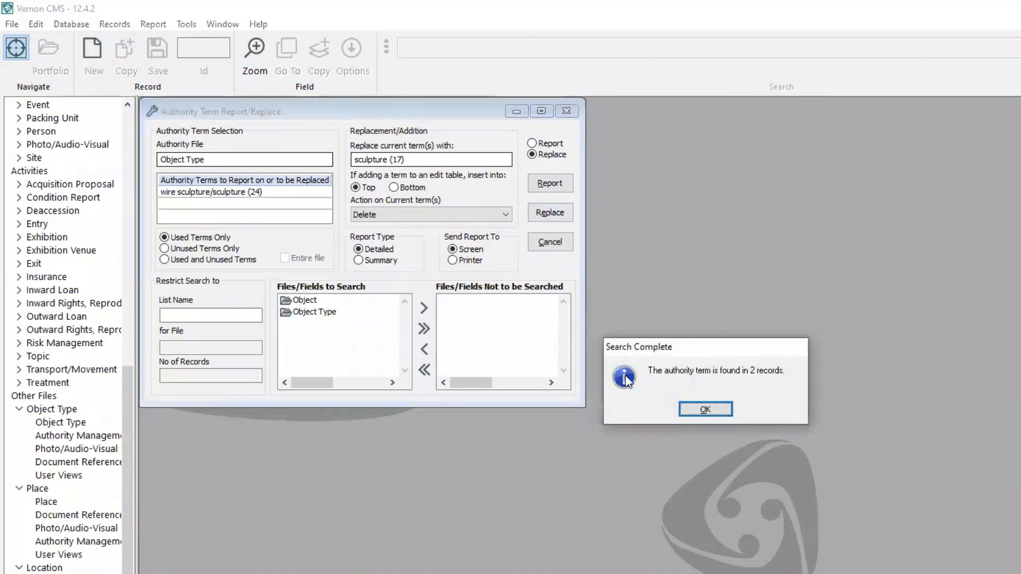
pyautogui.click(705, 410)
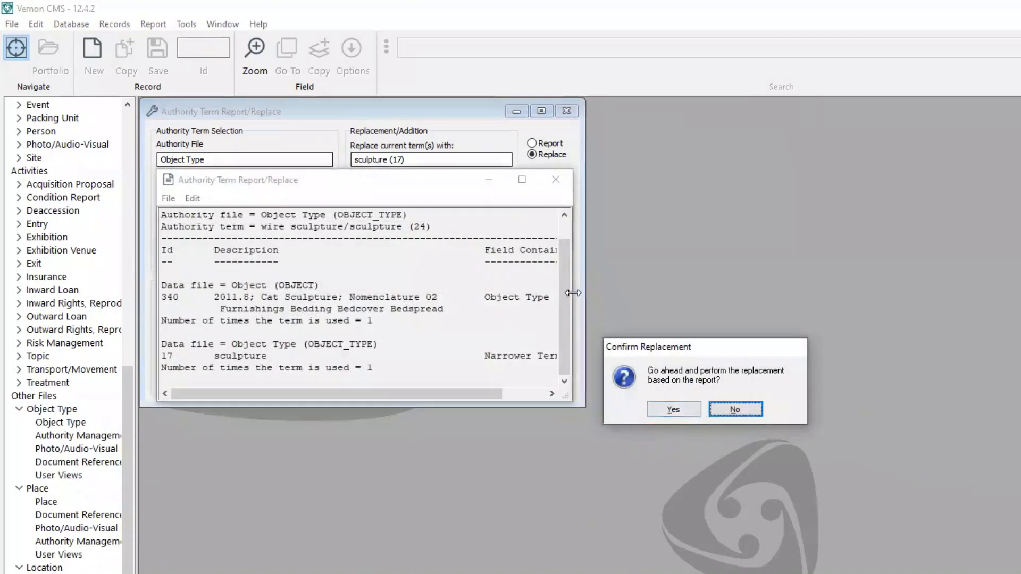
pyautogui.click(566, 280)
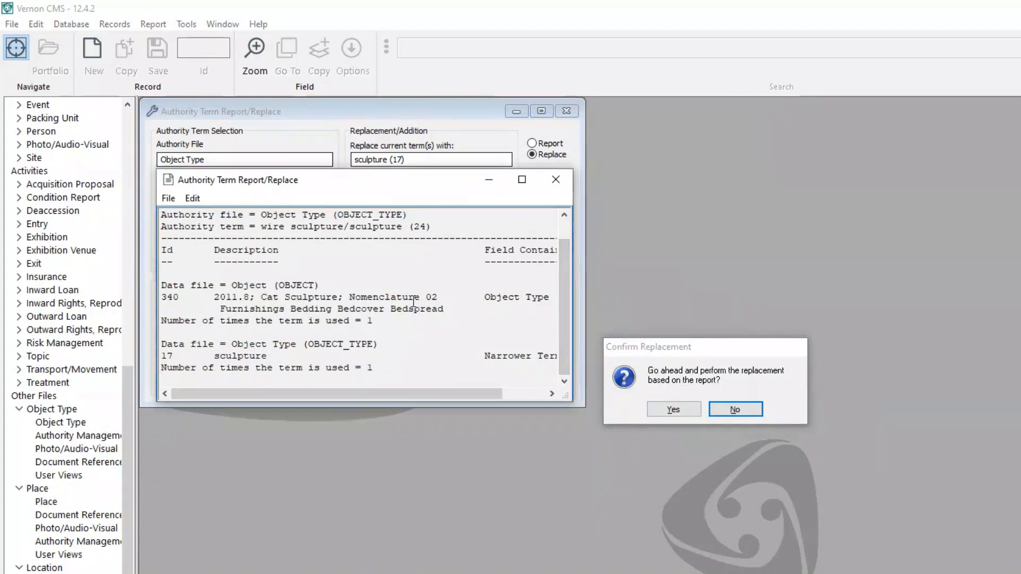
pyautogui.click(678, 410)
pyautogui.click(677, 409)
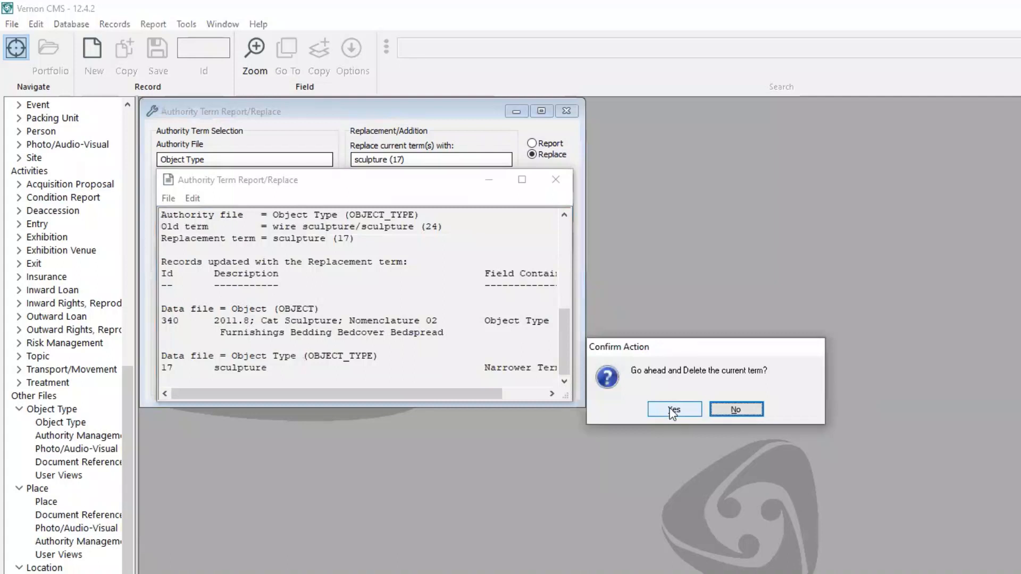
pyautogui.click(668, 407)
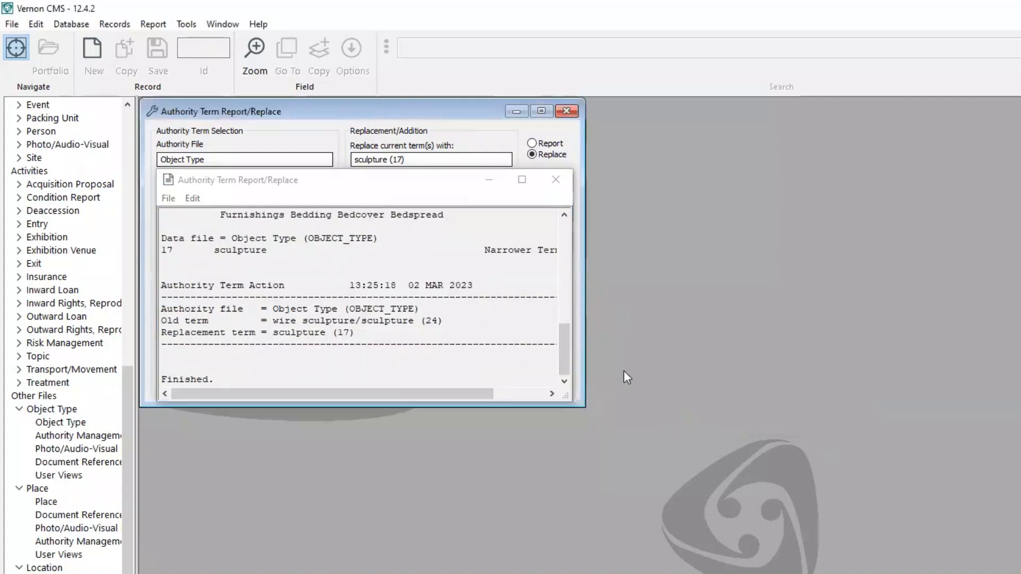
pyautogui.click(555, 180)
pyautogui.click(566, 113)
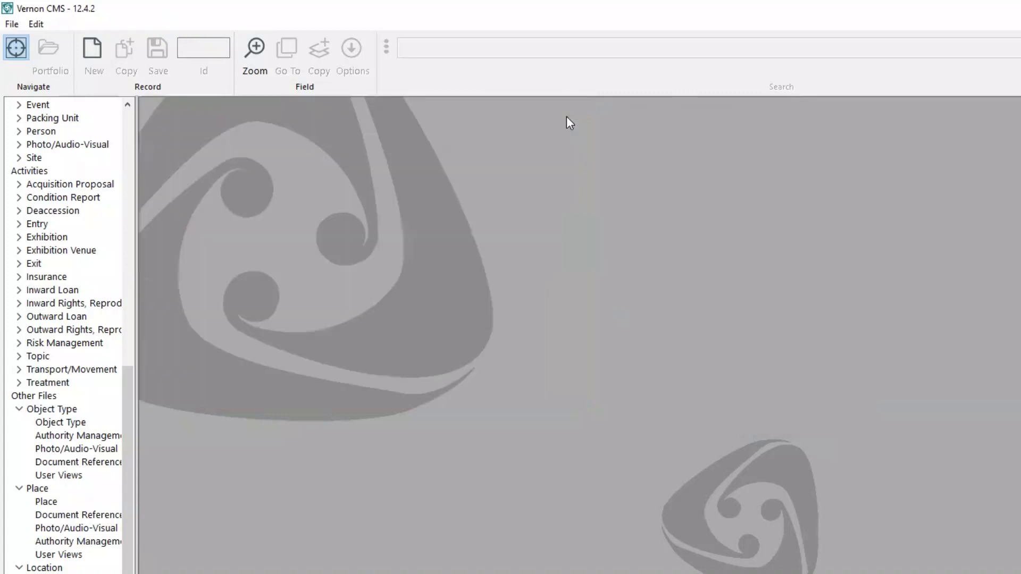
# - Find the "cat sculpture" object record in Object Identification and check its object type and the available object type terms
pyautogui.click(126, 119)
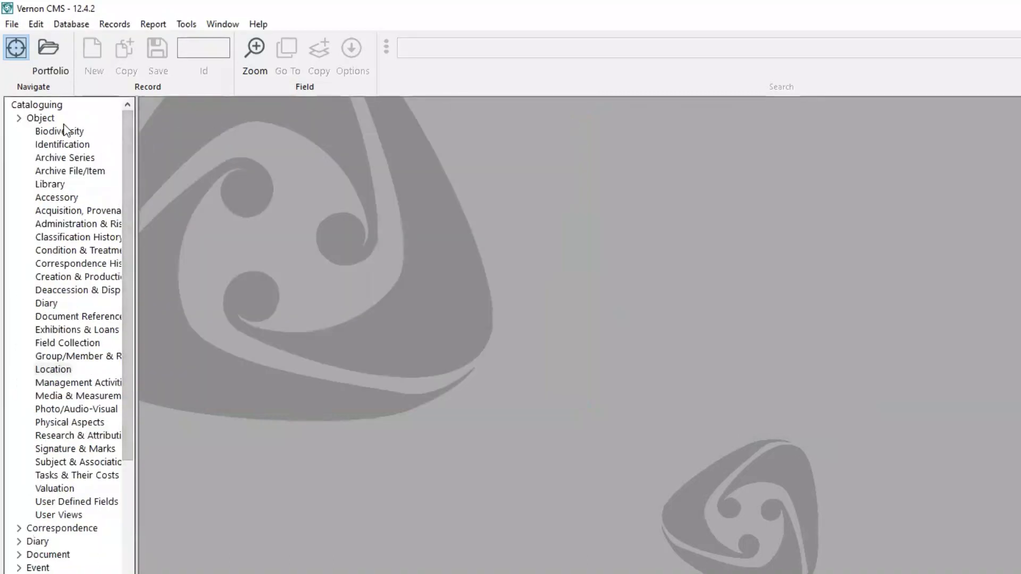
pyautogui.click(59, 145)
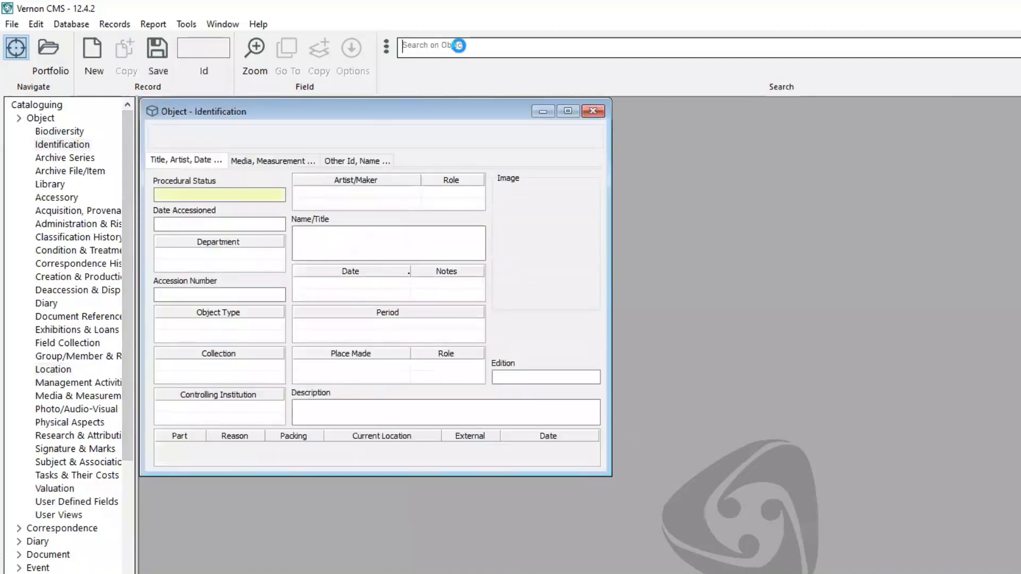
pyautogui.write('c')
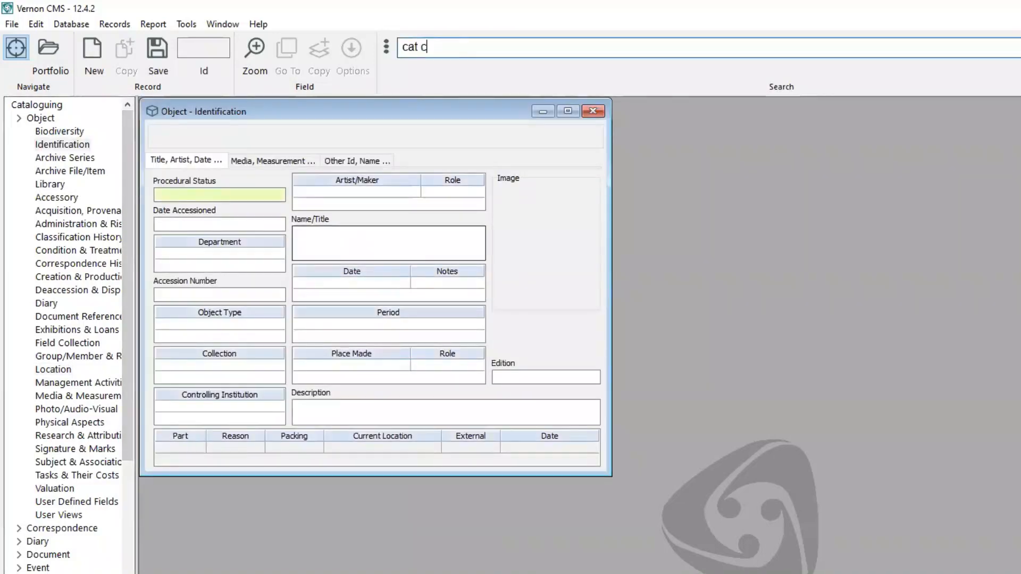
pyautogui.write('at sculpture')
pyautogui.press('Return')
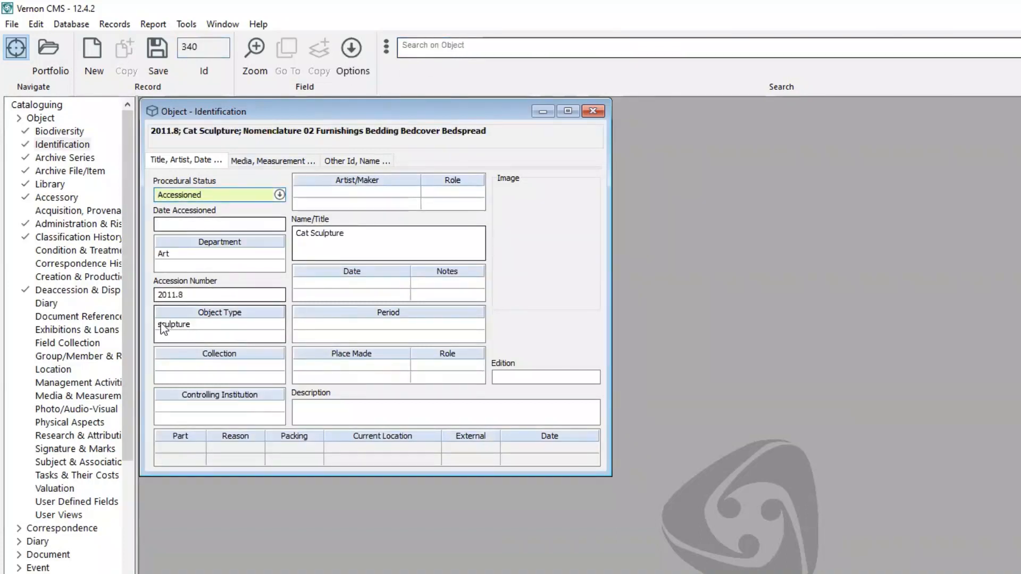
pyautogui.click(213, 328)
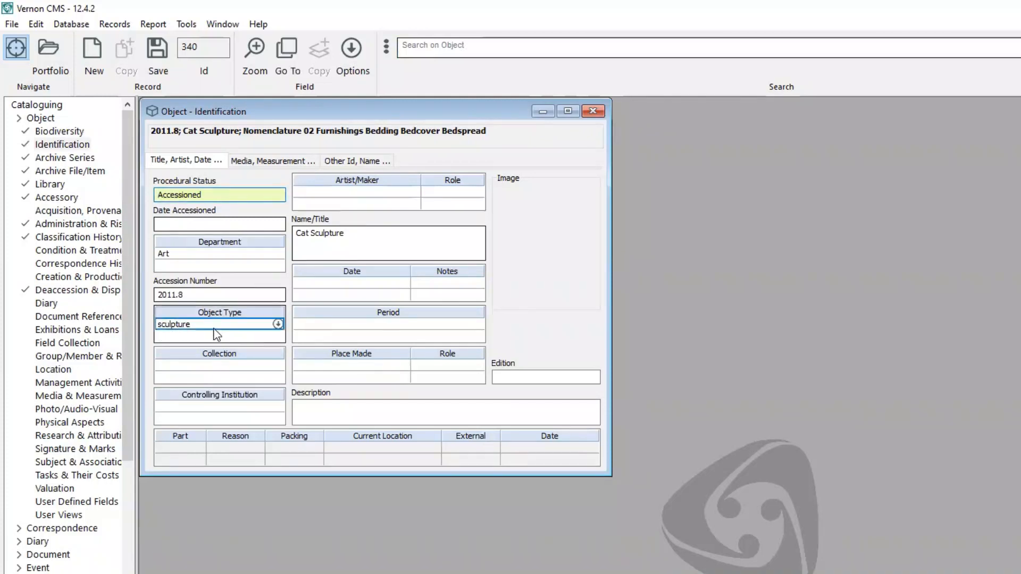
pyautogui.click(279, 326)
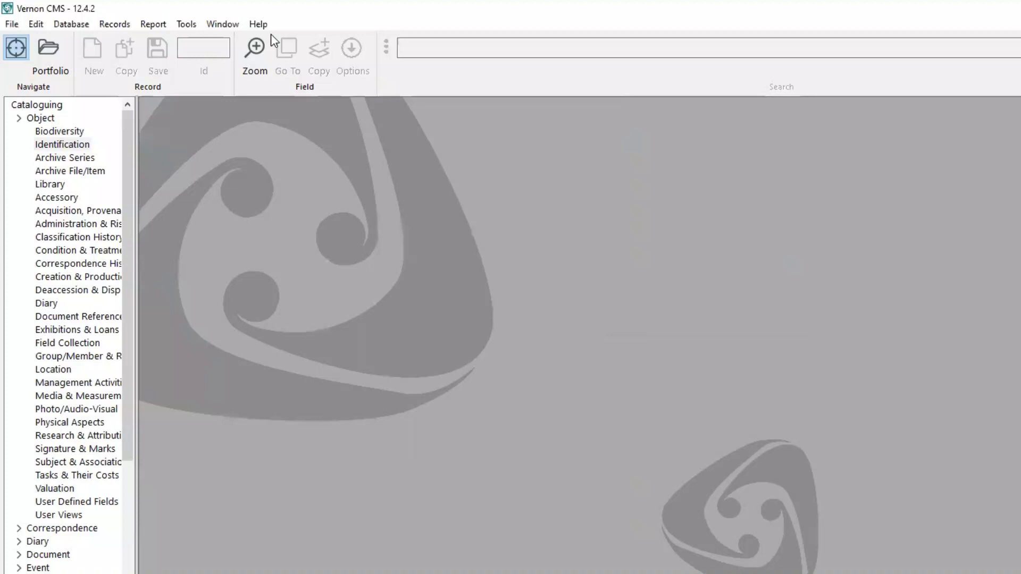
# - Turn candidate term defaulting on for the Object Type file with Candidate Terms, and close the utility
pyautogui.click(187, 25)
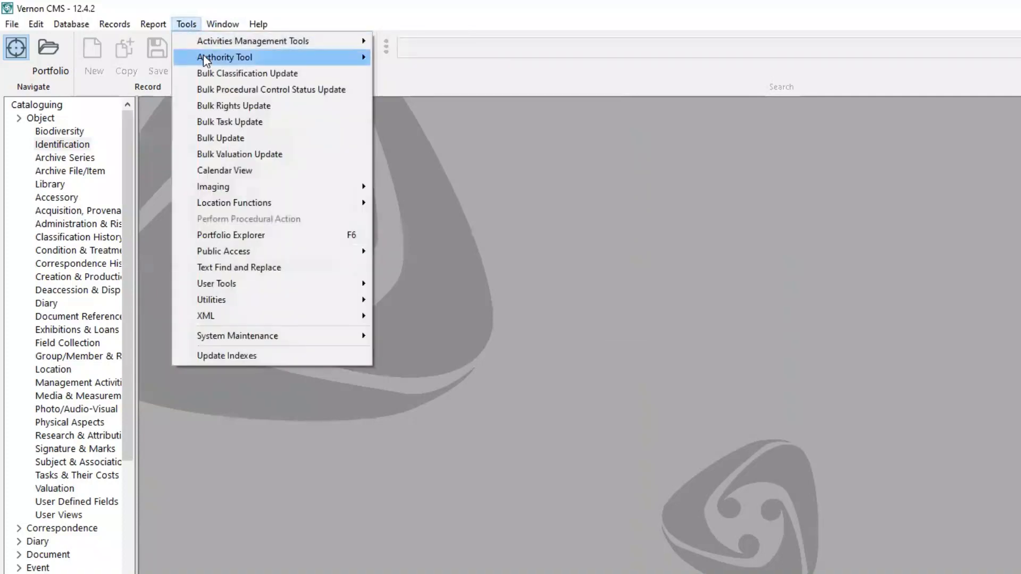
pyautogui.moveTo(282, 57)
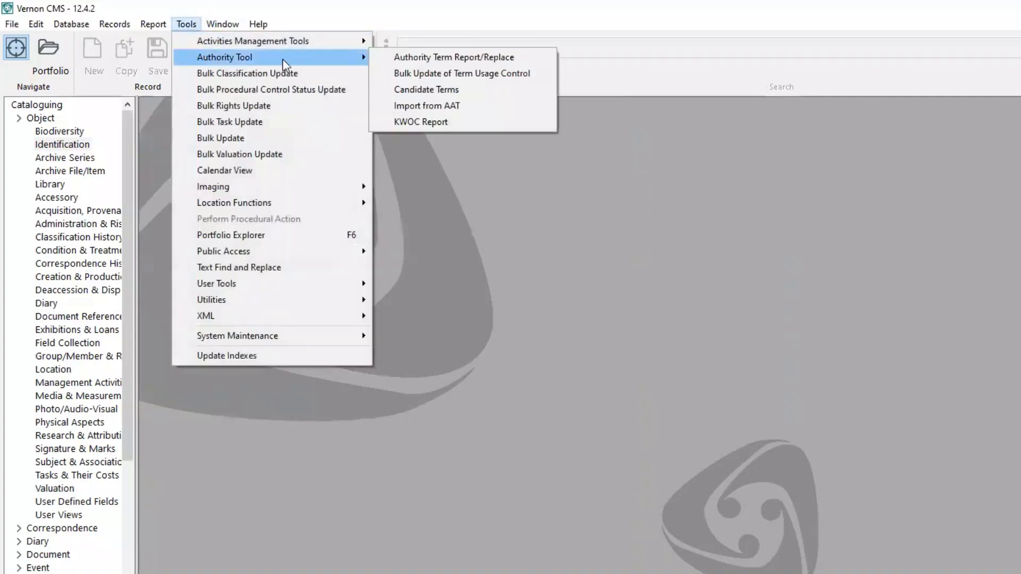
pyautogui.click(423, 90)
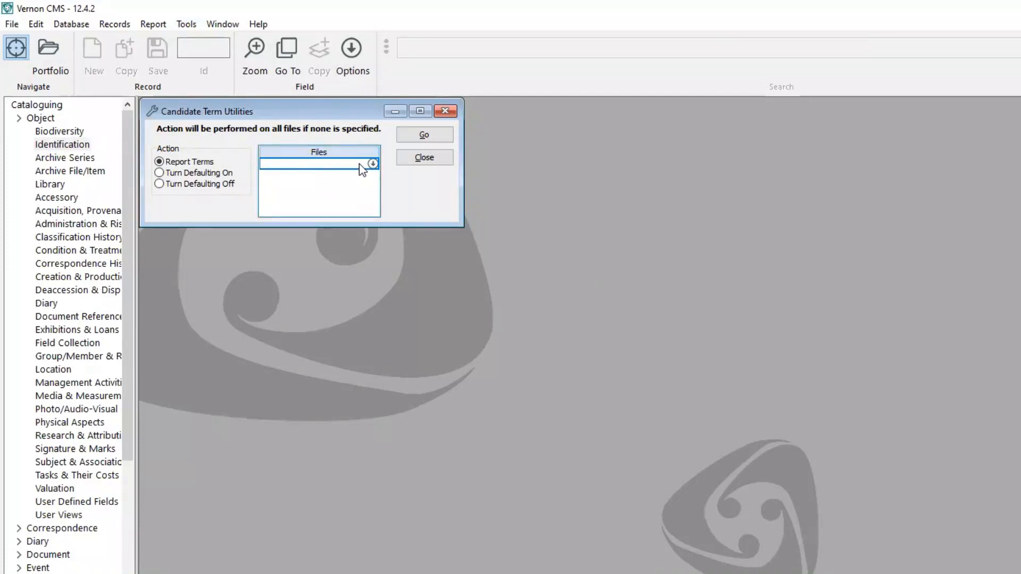
pyautogui.write('object type')
pyautogui.click(371, 164)
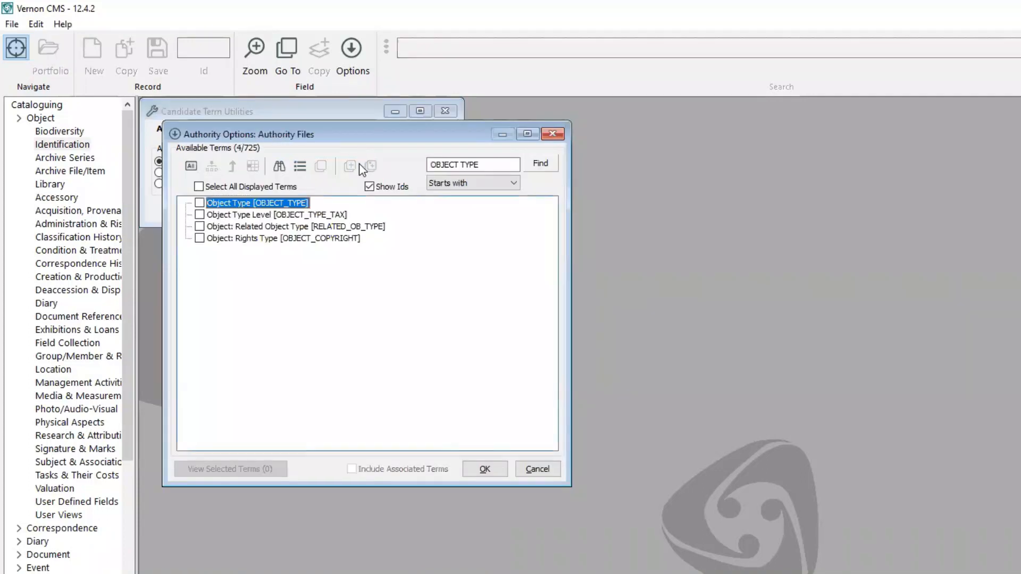
pyautogui.click(200, 203)
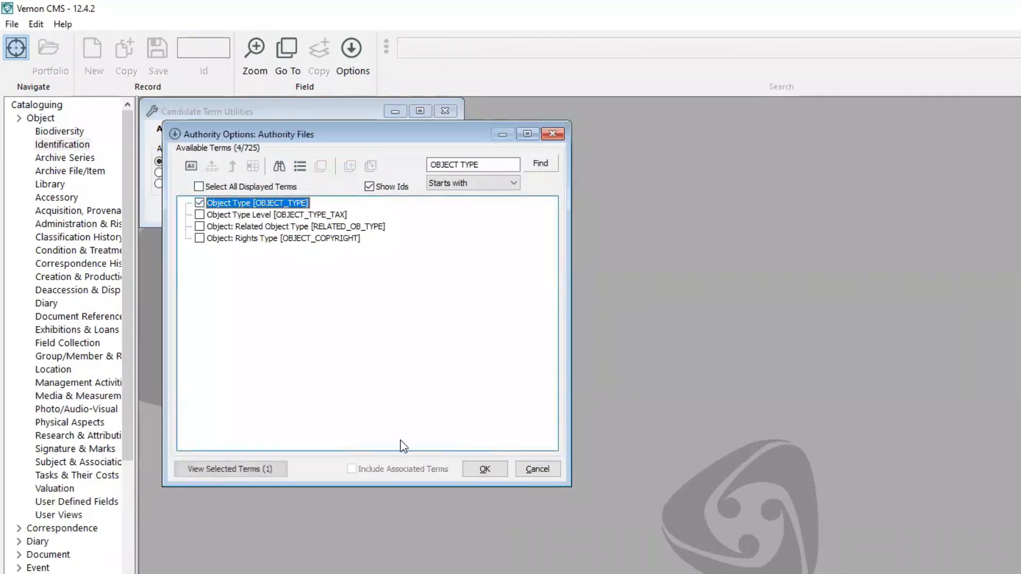
pyautogui.click(485, 468)
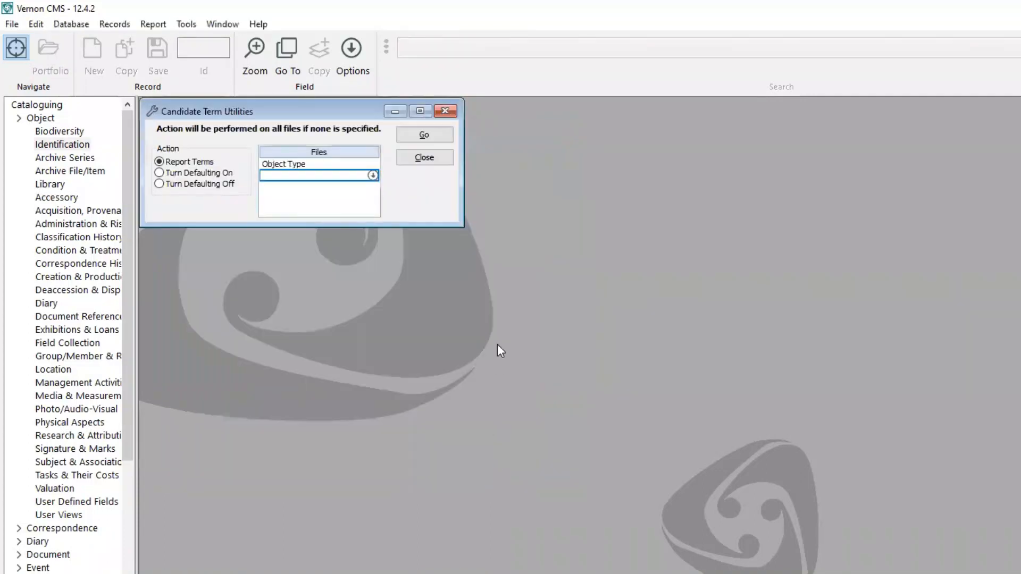
pyautogui.click(159, 173)
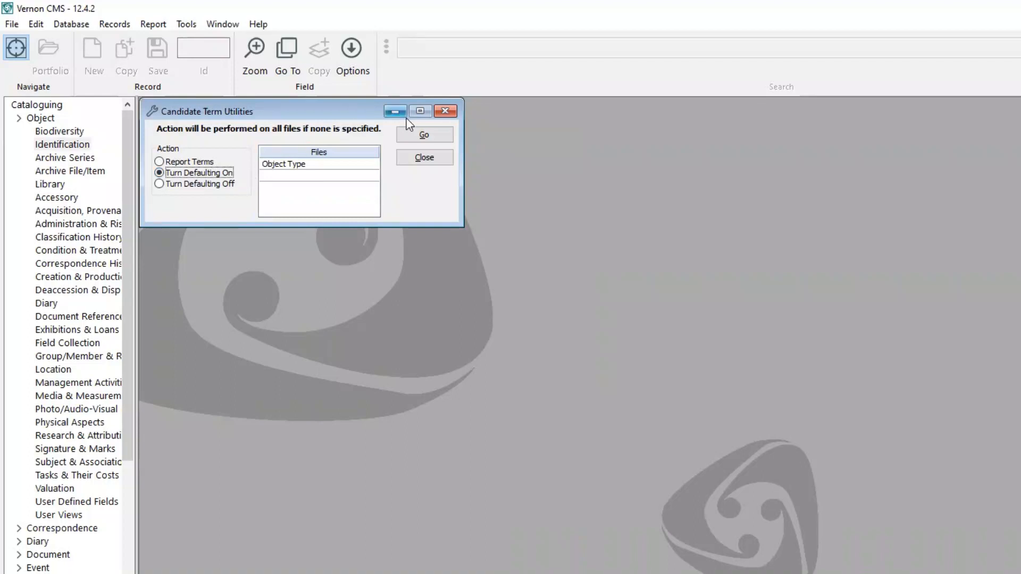
pyautogui.click(418, 136)
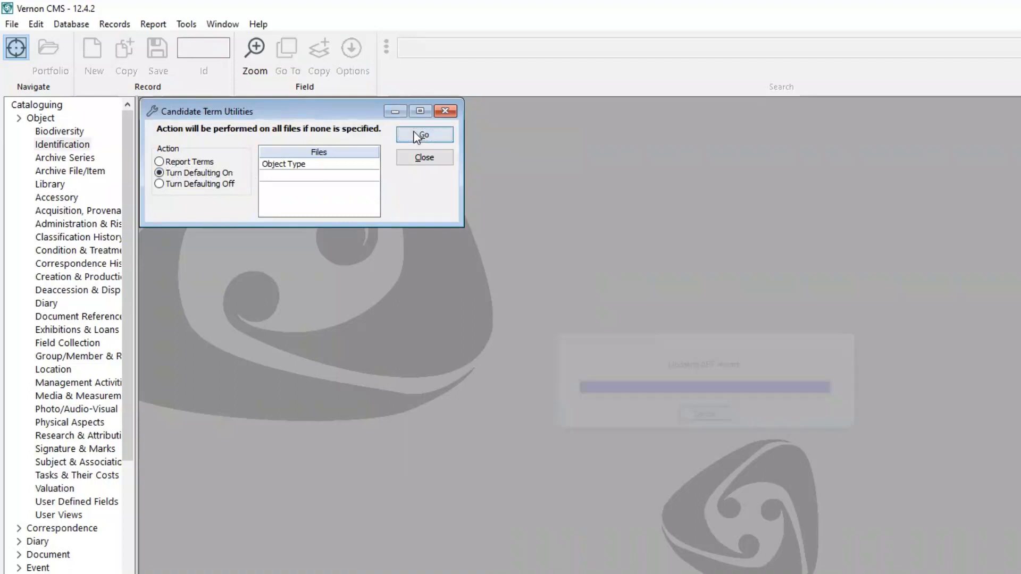
pyautogui.click(424, 158)
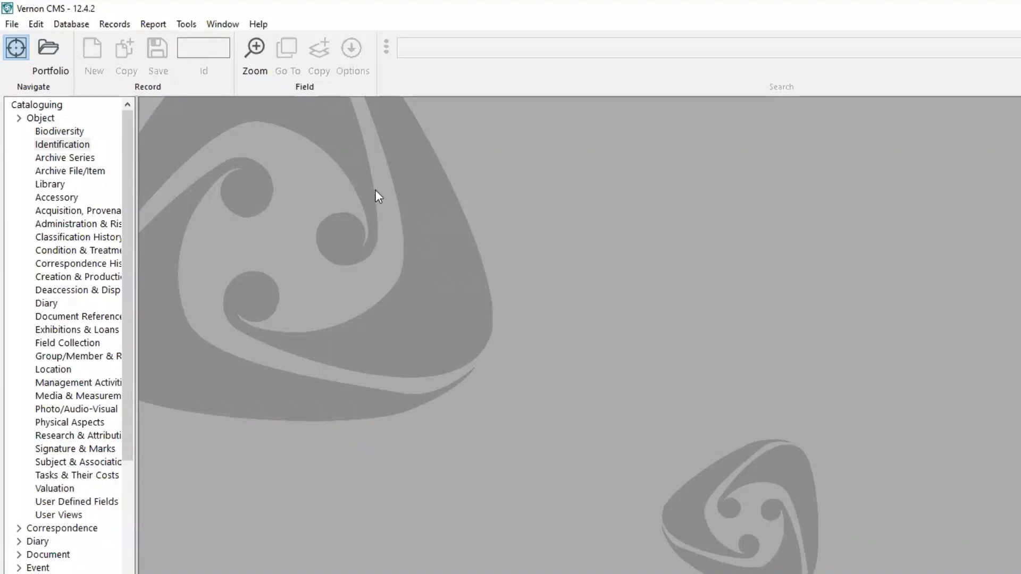
# - Enable display of the candidate term prefix in the Authority settings of Customised Configuration and confirm the configuration
pyautogui.click(187, 26)
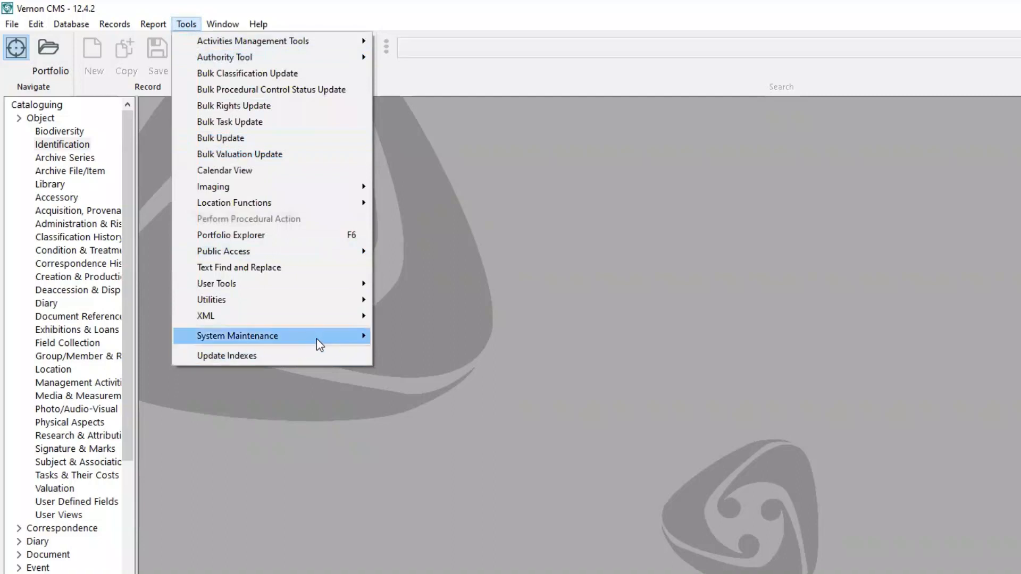
pyautogui.moveTo(317, 340)
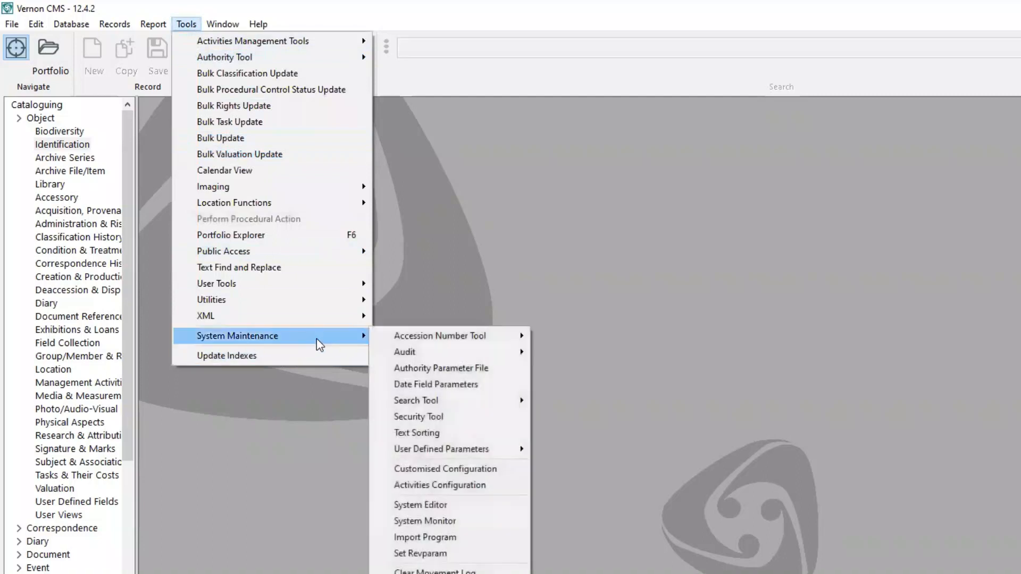
pyautogui.click(467, 469)
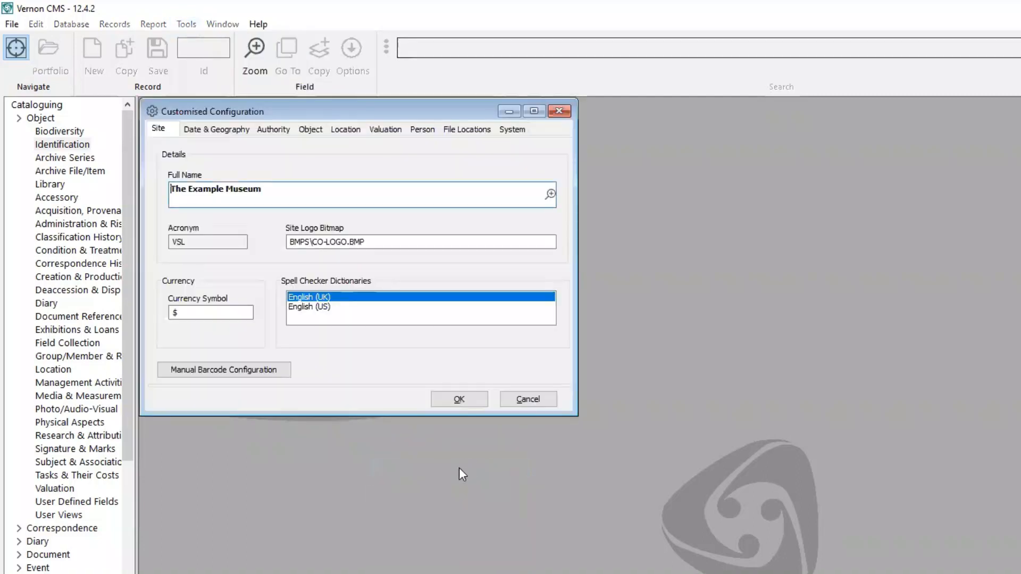
pyautogui.click(273, 130)
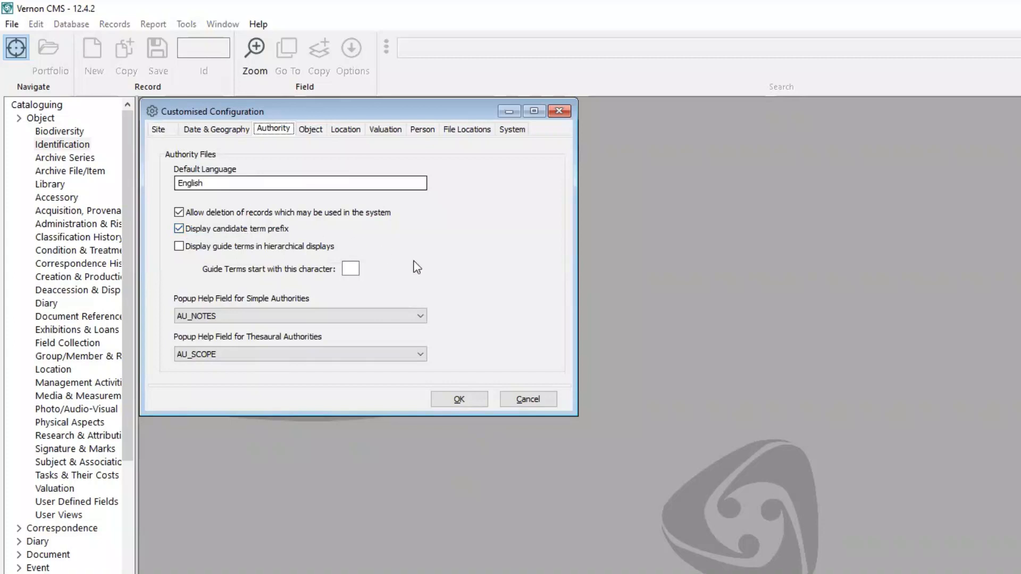
pyautogui.click(471, 399)
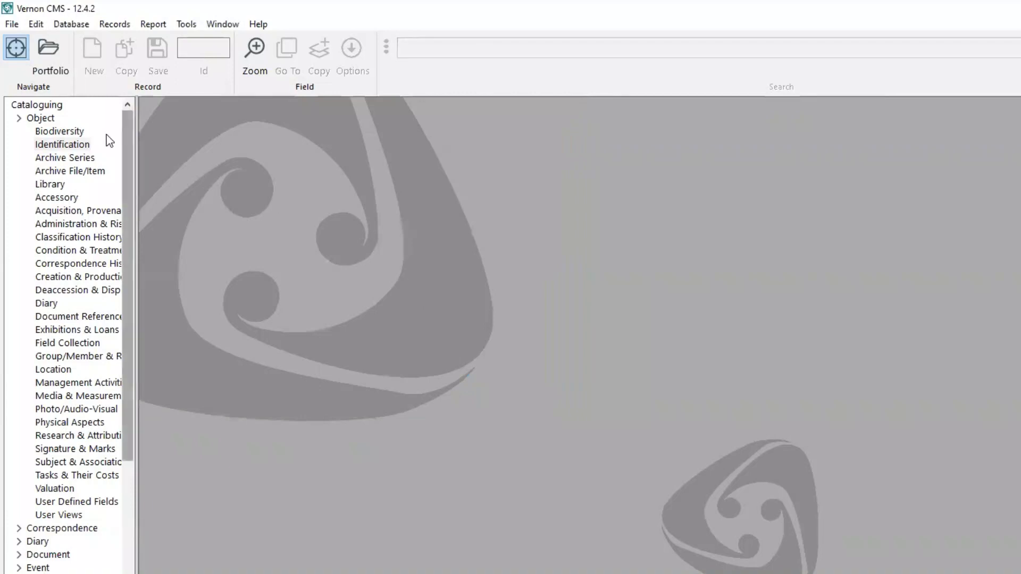
# - From the Object Type field of a new Object Identification record, create and save an object type term named "drawing"
pyautogui.doubleClick(75, 143)
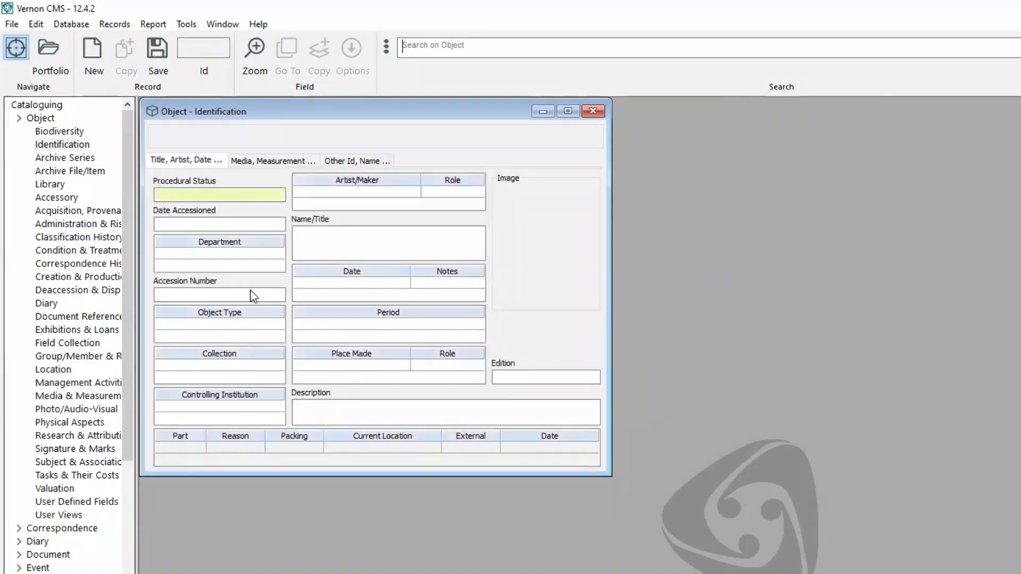
pyautogui.click(238, 323)
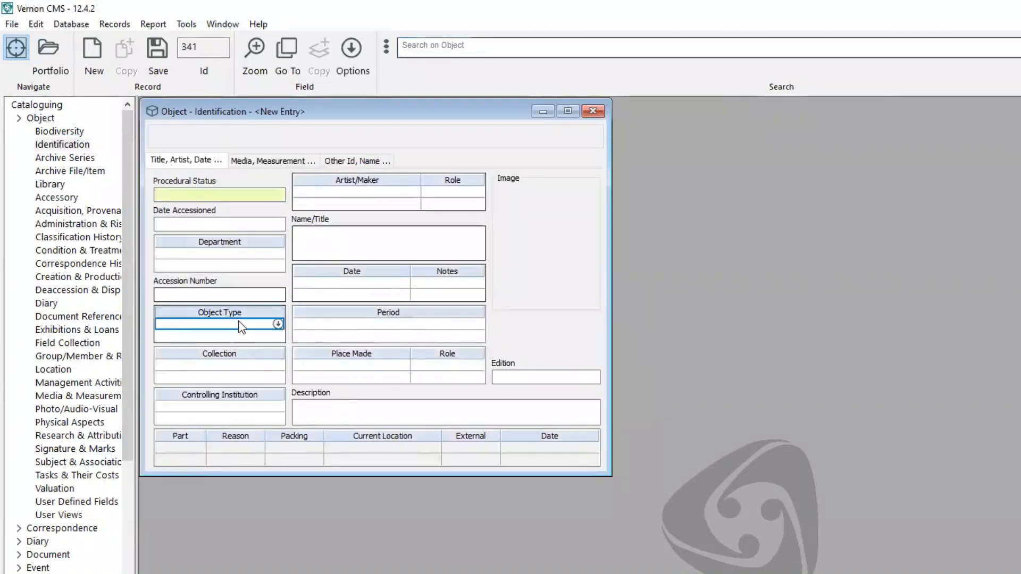
pyautogui.click(288, 53)
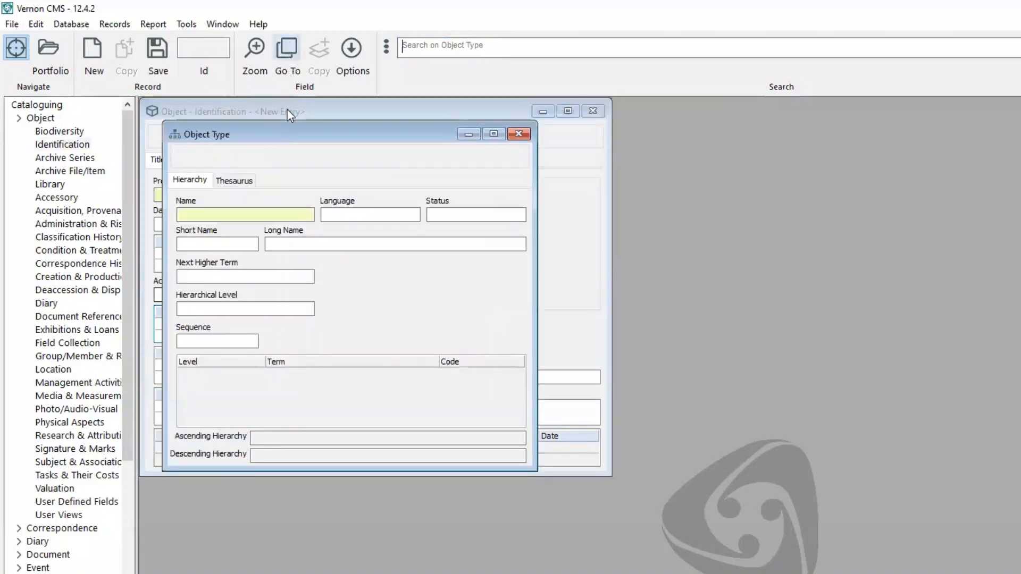
pyautogui.click(284, 214)
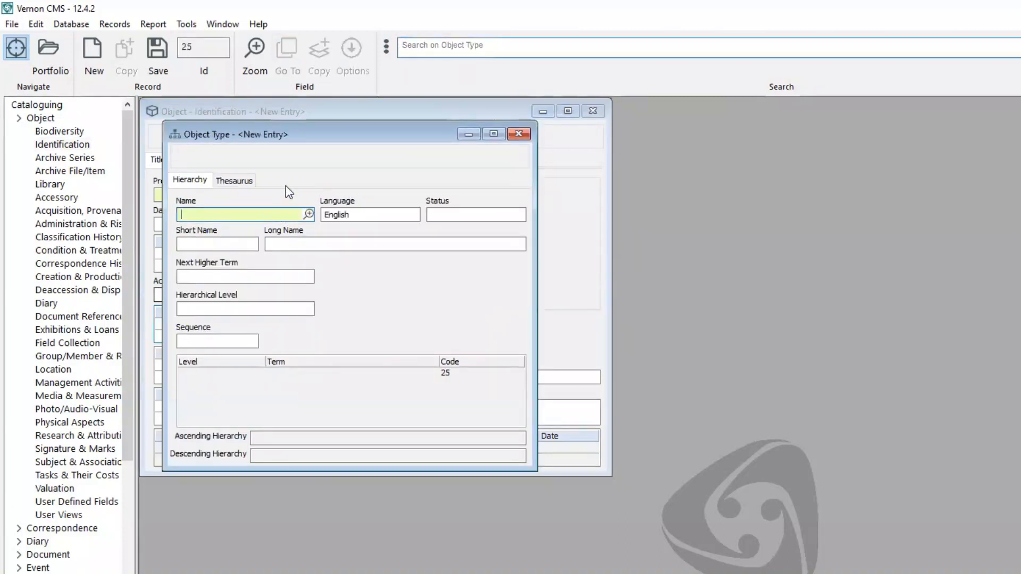
pyautogui.write('d')
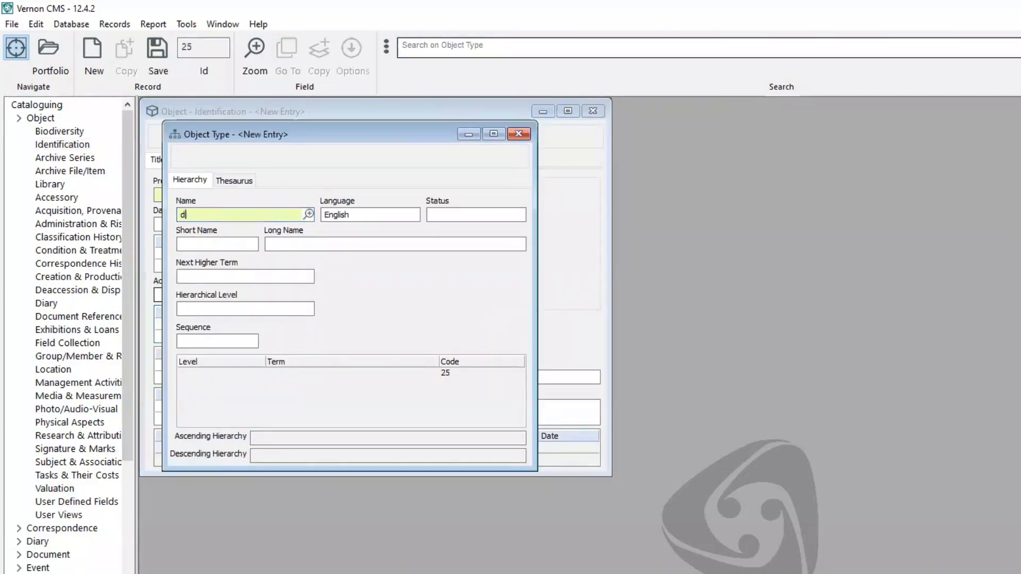
pyautogui.write('rawing')
pyautogui.click(157, 60)
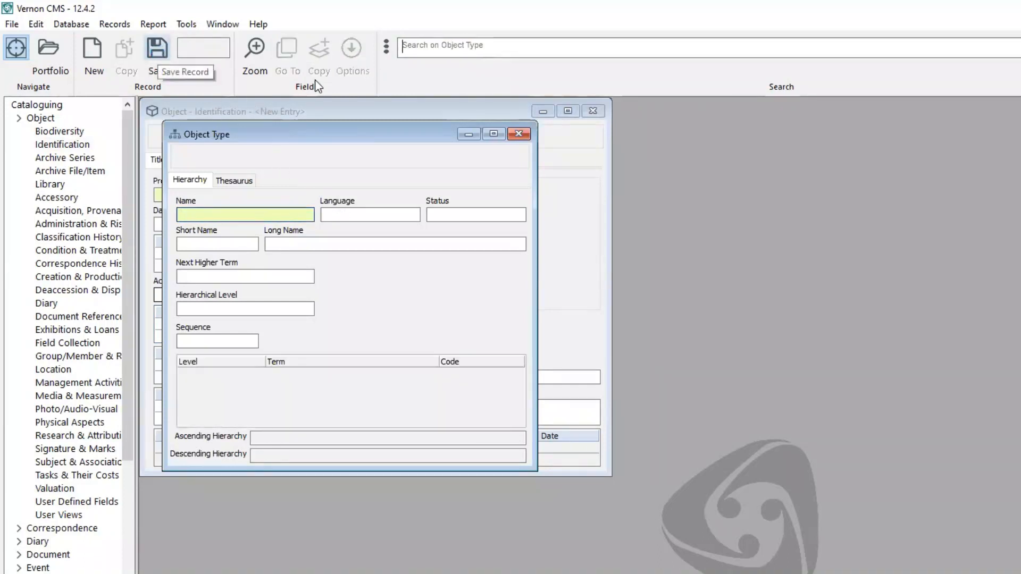
# - Return to the new object record and check how "drawing" appears in its Object Type field and among the available terms
pyautogui.click(519, 133)
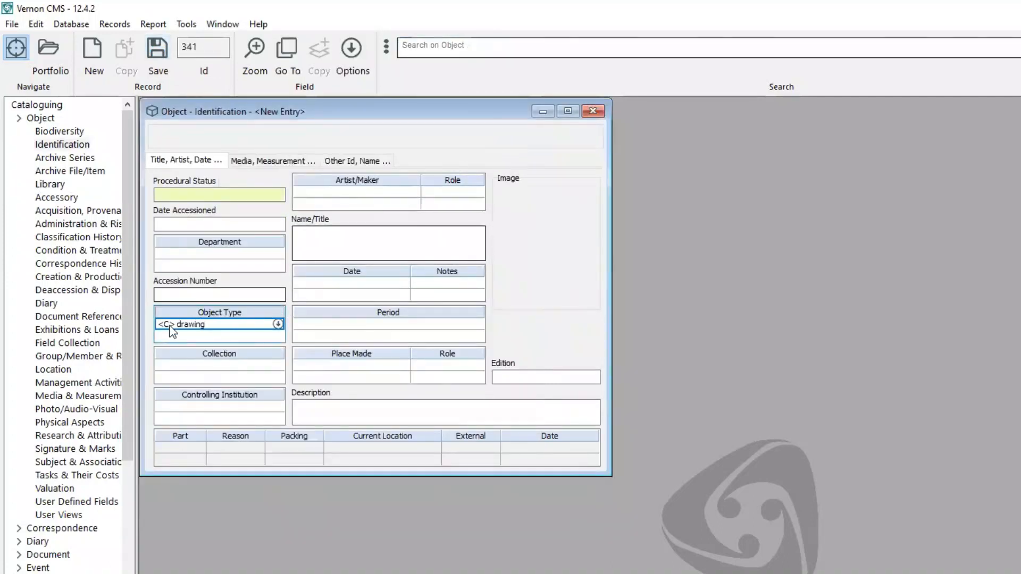
pyautogui.click(277, 324)
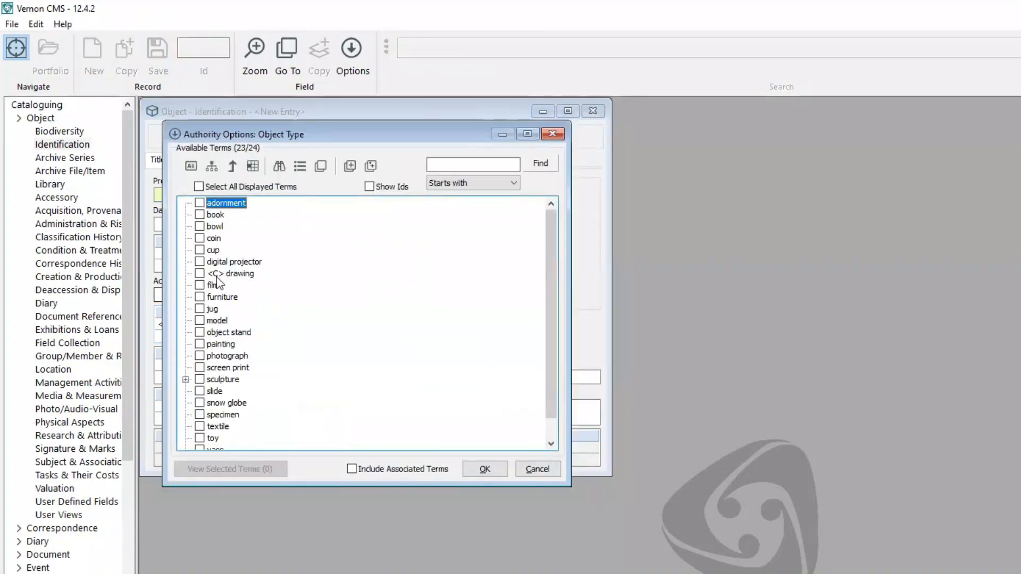
pyautogui.click(541, 467)
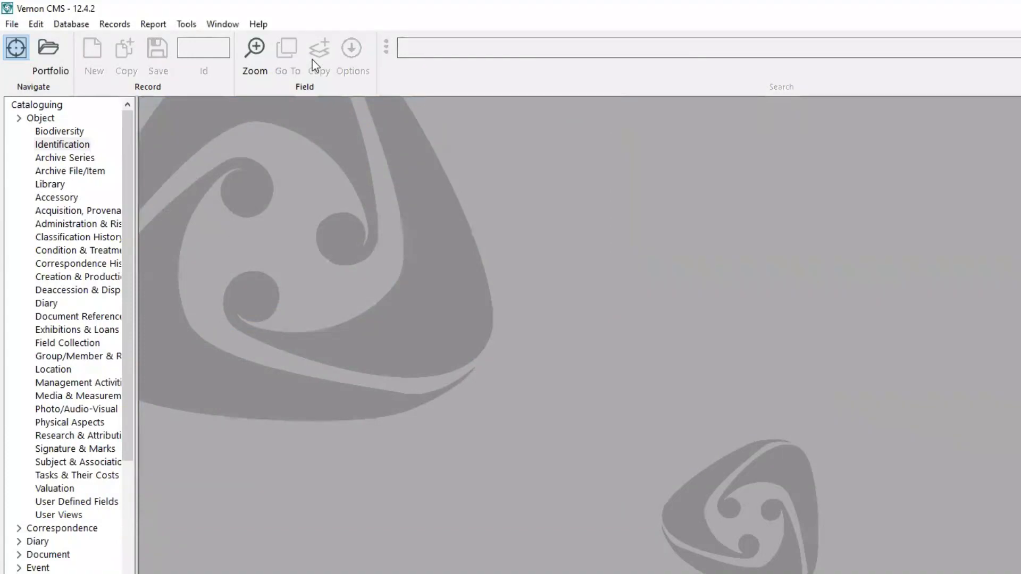
# - Run a Report Terms action on the Object Type file with the Candidate Terms utility
pyautogui.click(186, 24)
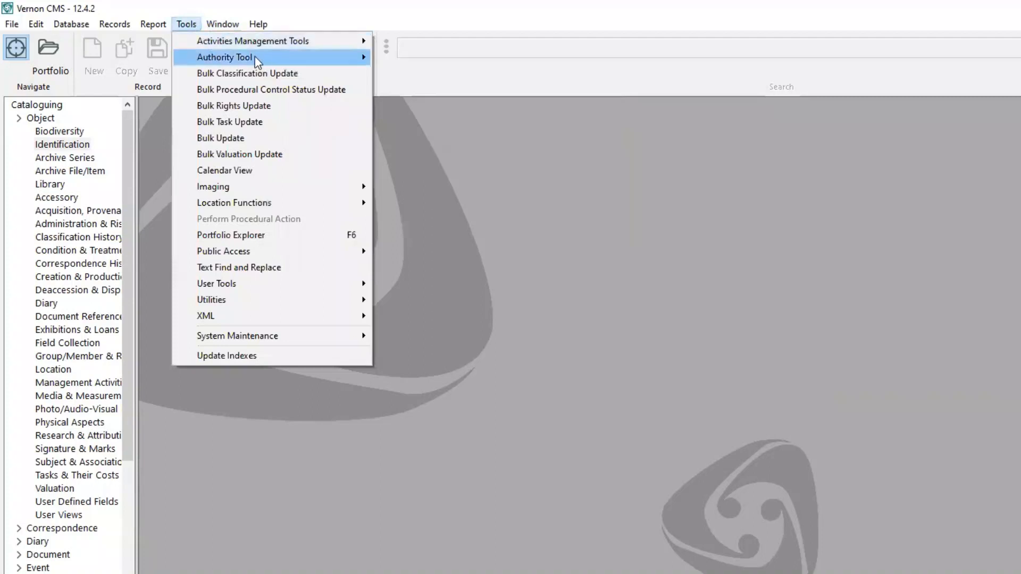
pyautogui.moveTo(254, 57)
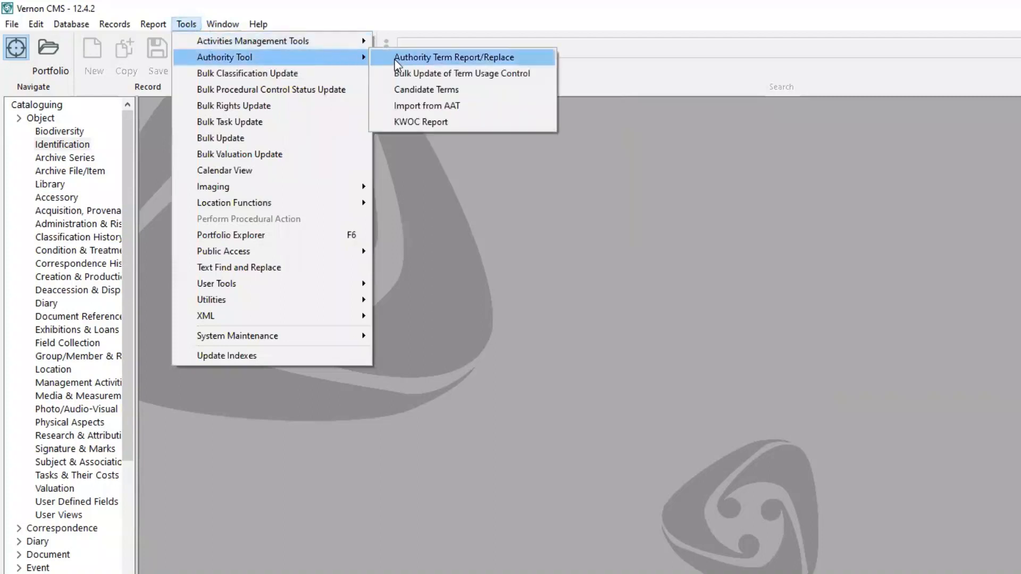
pyautogui.click(441, 90)
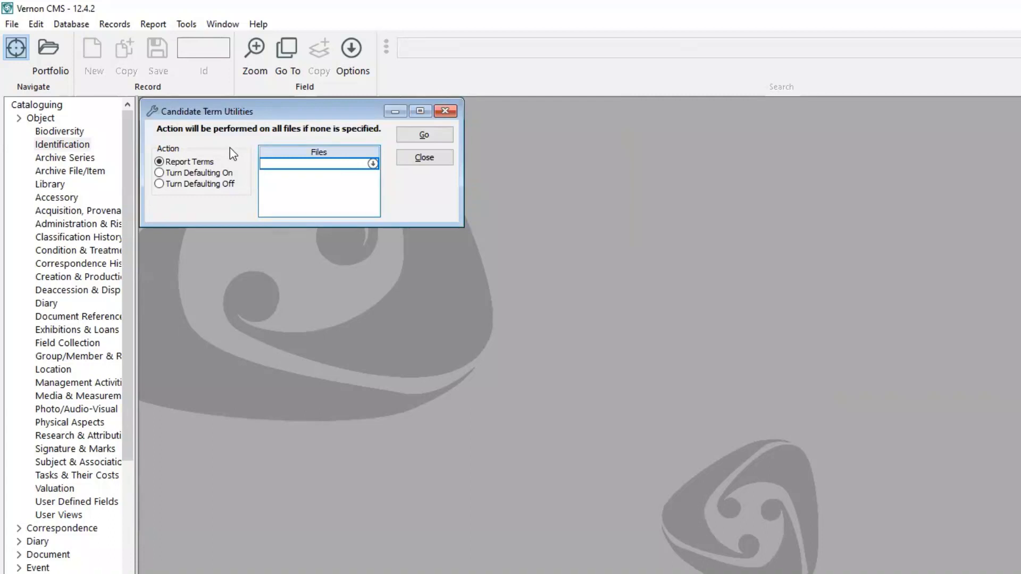
pyautogui.write('ob')
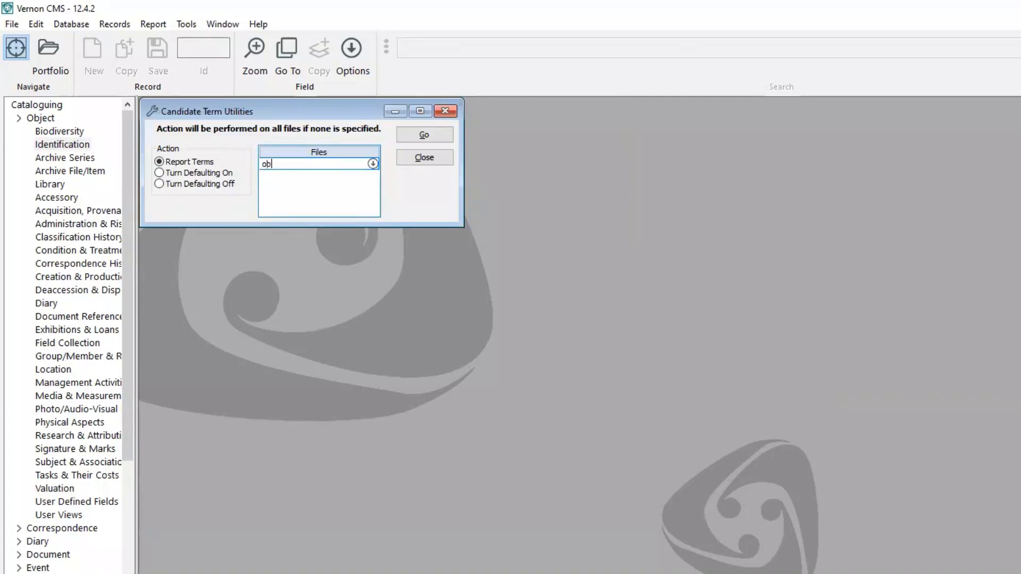
pyautogui.write('ject type')
pyautogui.press('Return')
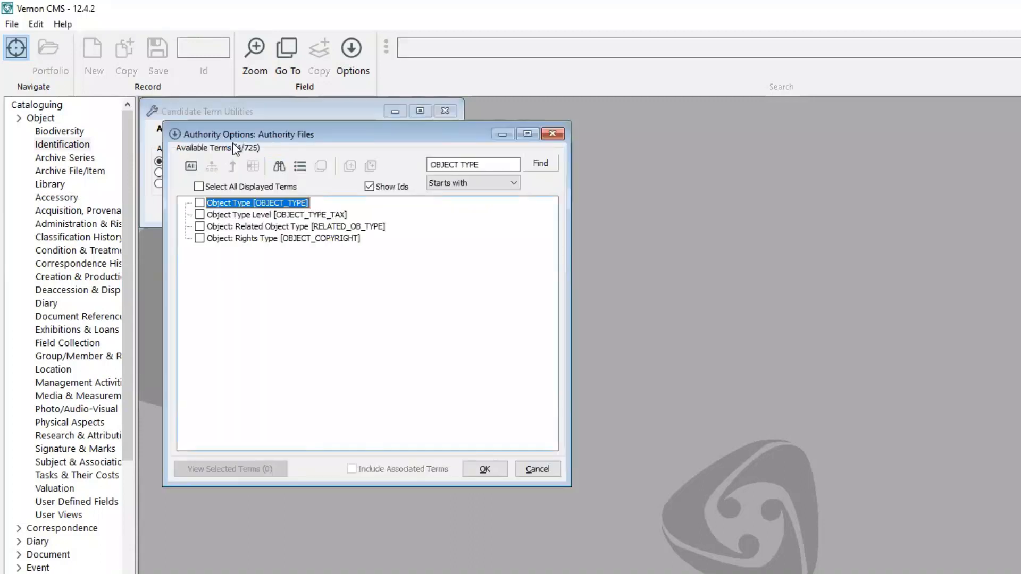
pyautogui.click(204, 203)
pyautogui.click(497, 470)
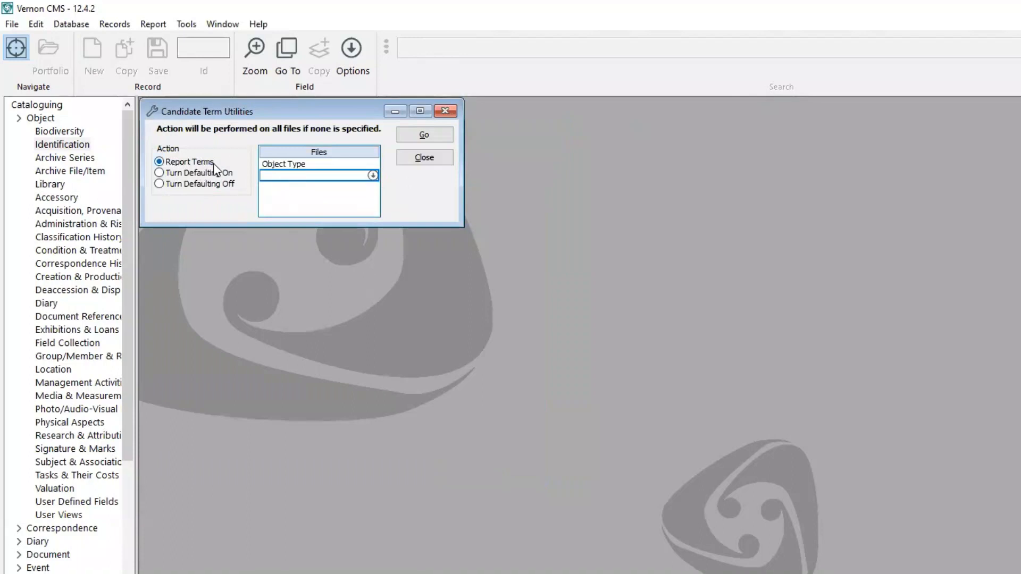
pyautogui.click(424, 136)
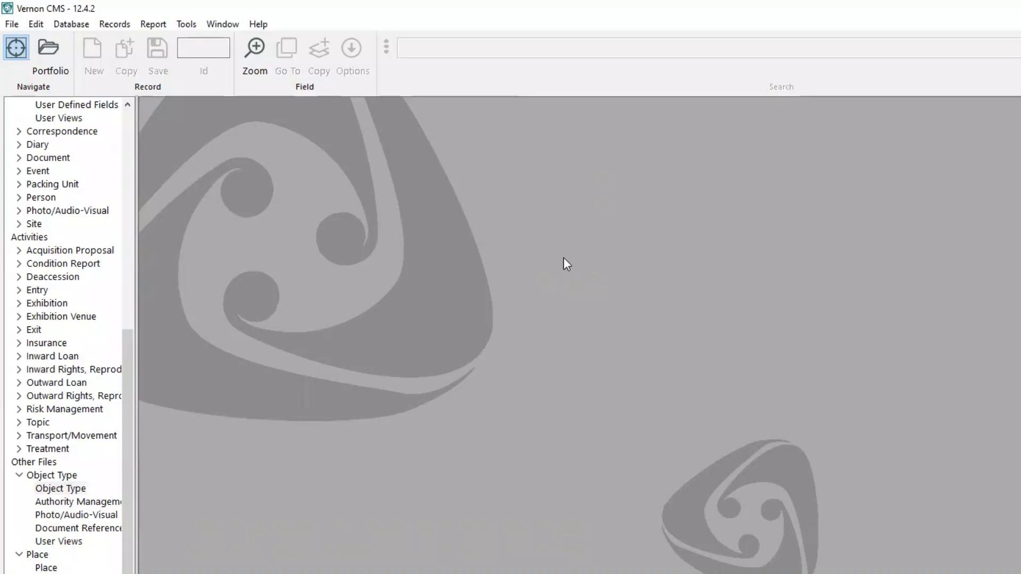
# - Start an Authority Term Report/Replace on the au_status authority file with Candidate as the term to report on or replace
pyautogui.click(189, 25)
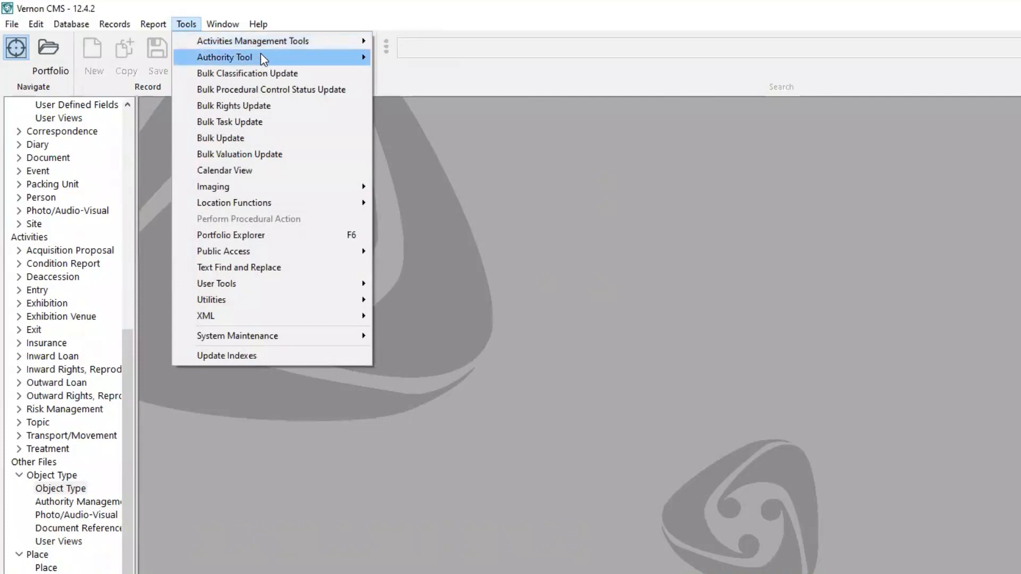
pyautogui.moveTo(261, 56)
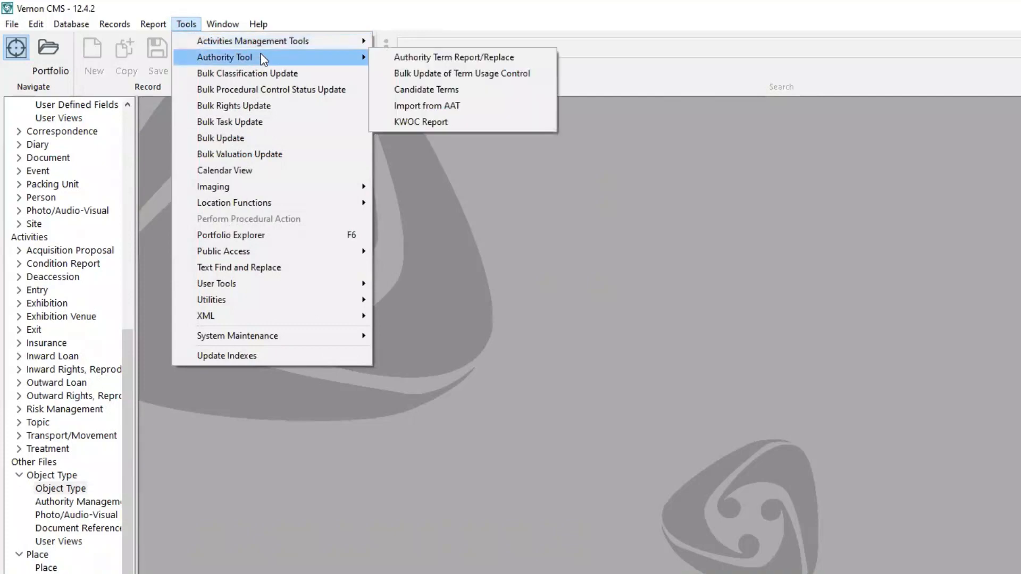
pyautogui.click(441, 58)
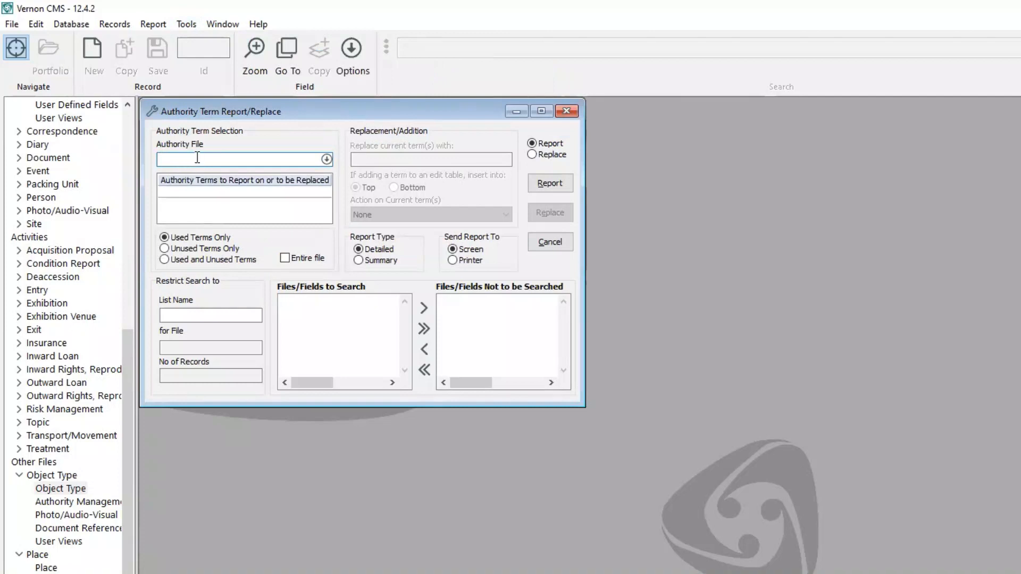
pyautogui.write('au_status')
pyautogui.press('Tab')
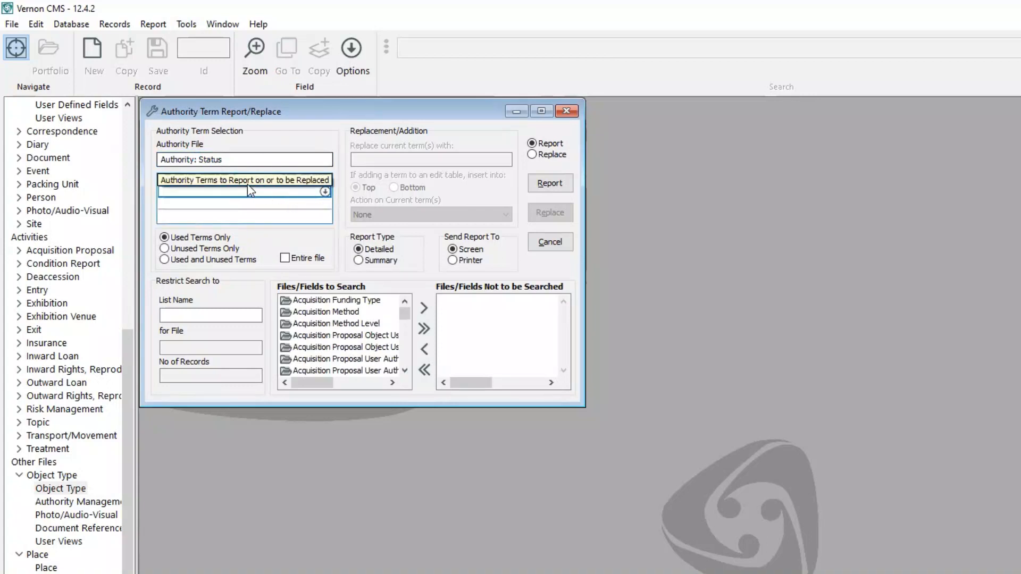
pyautogui.click(325, 192)
pyautogui.click(199, 214)
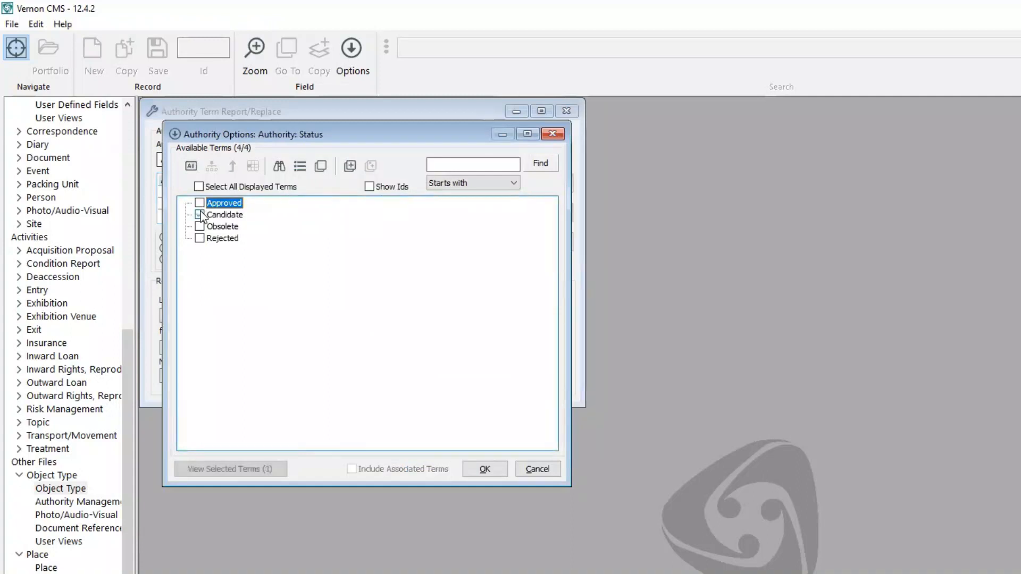
pyautogui.click(500, 467)
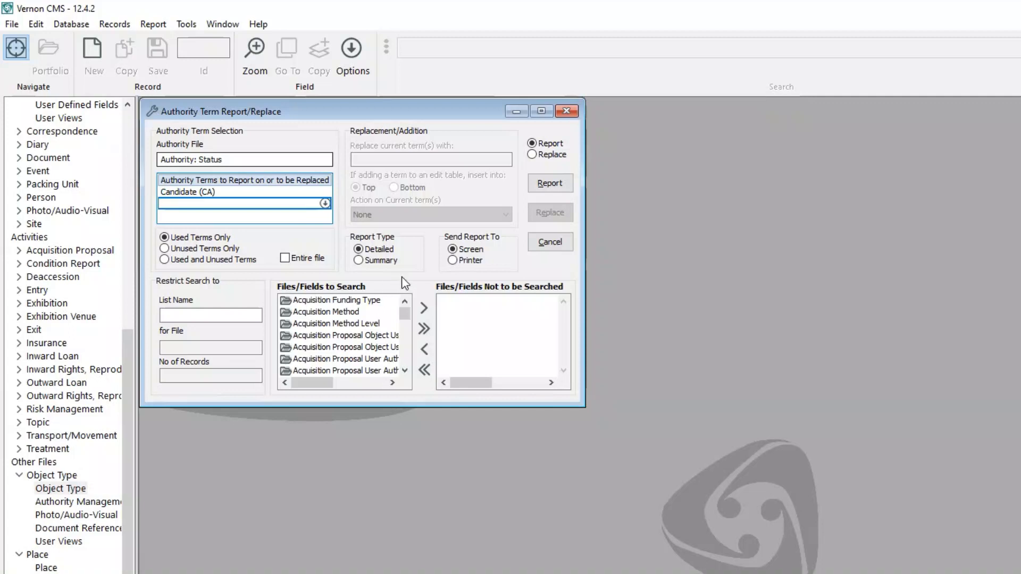
# - Exclude all files and fields from the search except Object Type
pyautogui.click(425, 329)
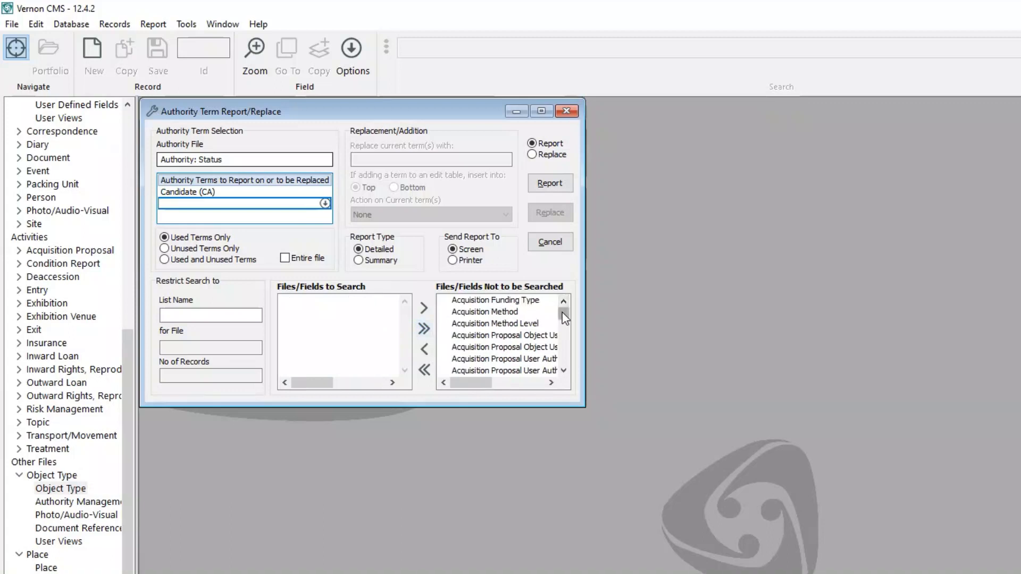
pyautogui.moveTo(563, 311); pyautogui.dragTo(563, 333)
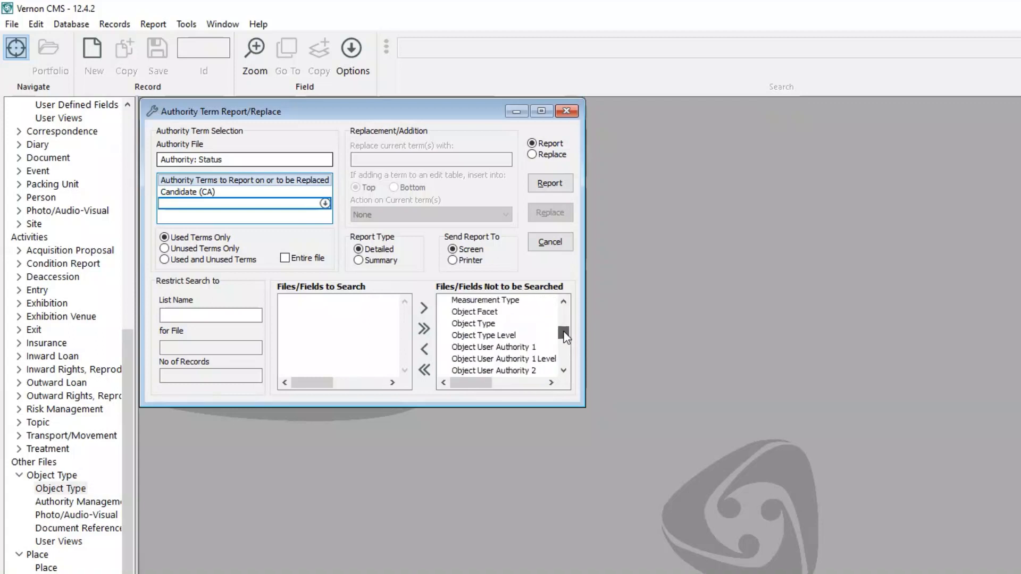
pyautogui.click(473, 324)
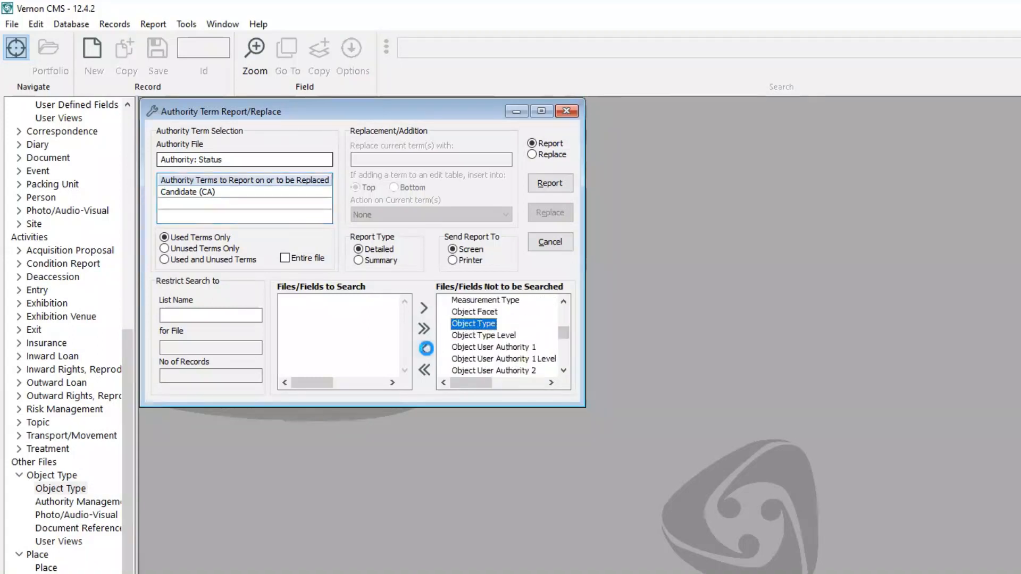
pyautogui.moveTo(426, 348); pyautogui.dragTo(326, 299)
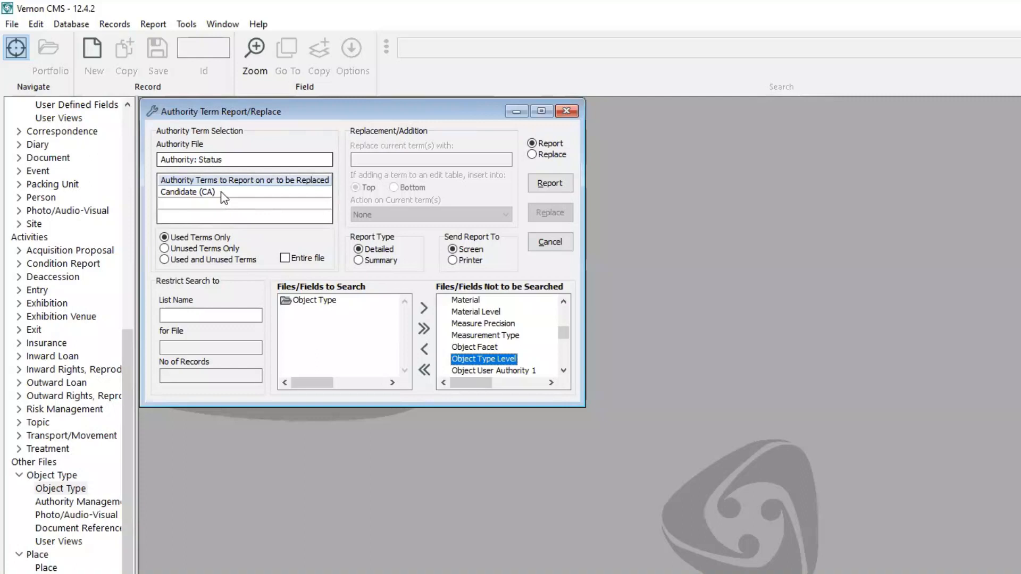
# - Switch the Authority Term Report/Replace to Replace and set Approved as the replacement term for Candidate
pyautogui.click(533, 155)
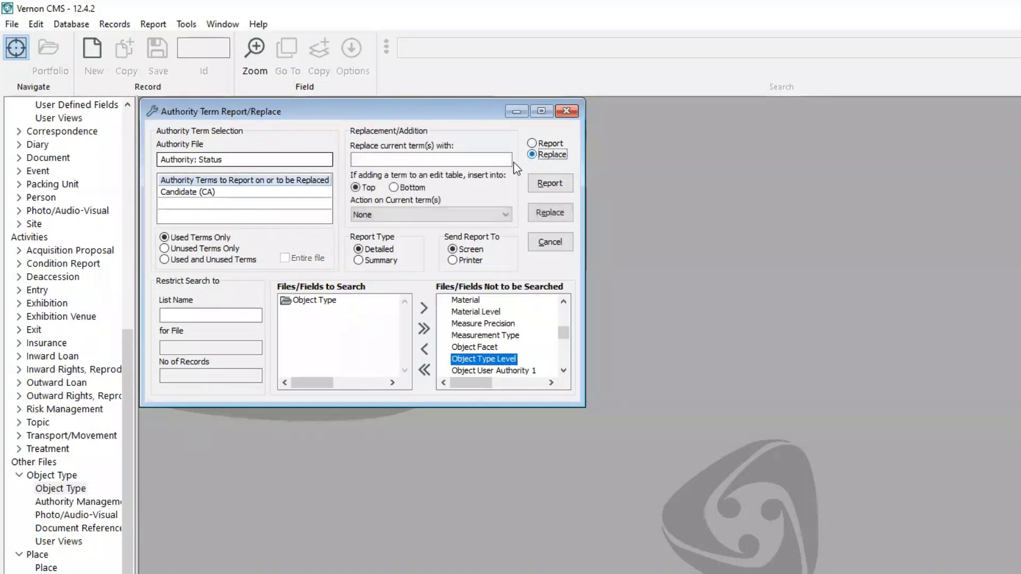
pyautogui.click(493, 158)
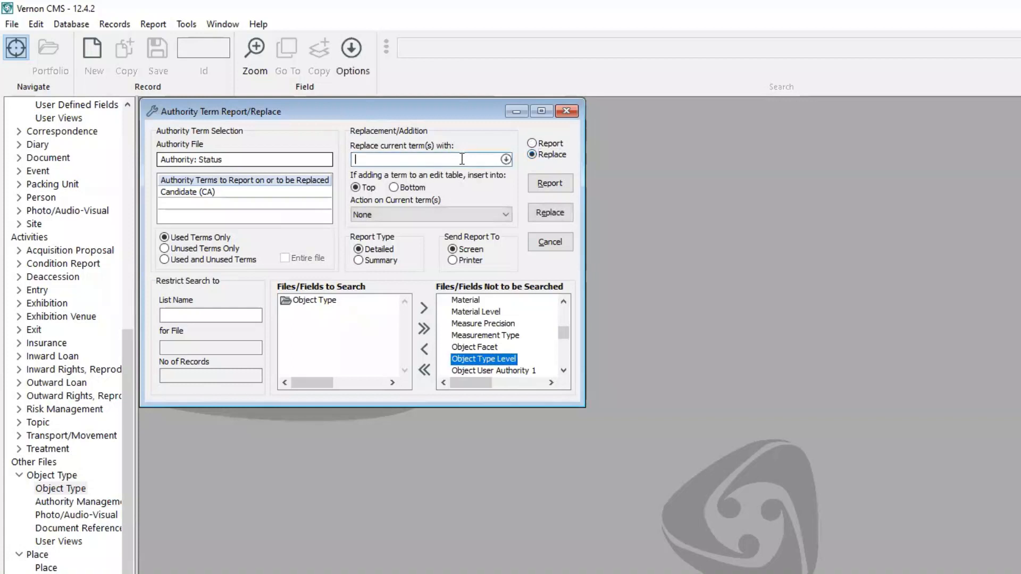
pyautogui.click(505, 159)
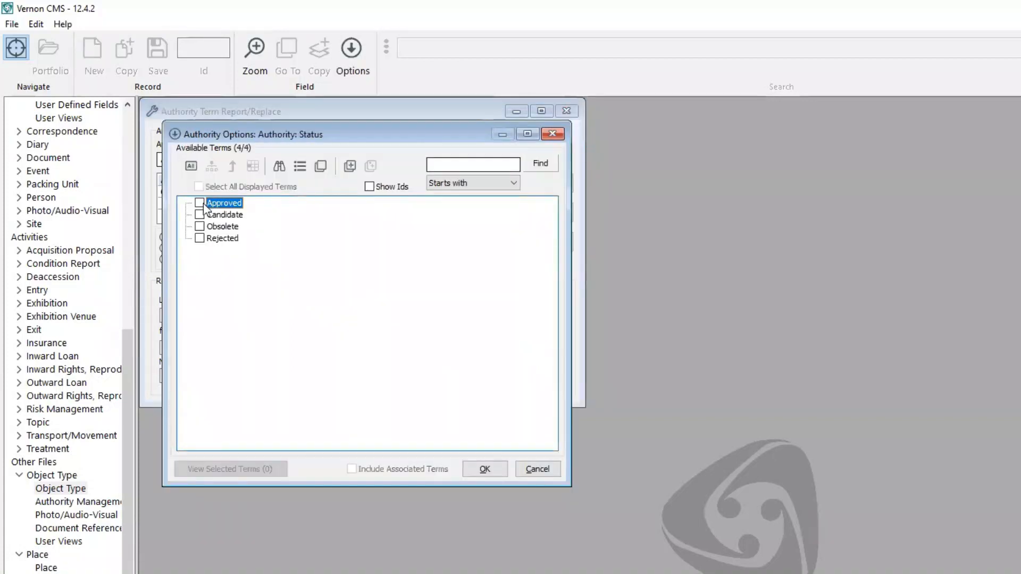
pyautogui.click(200, 203)
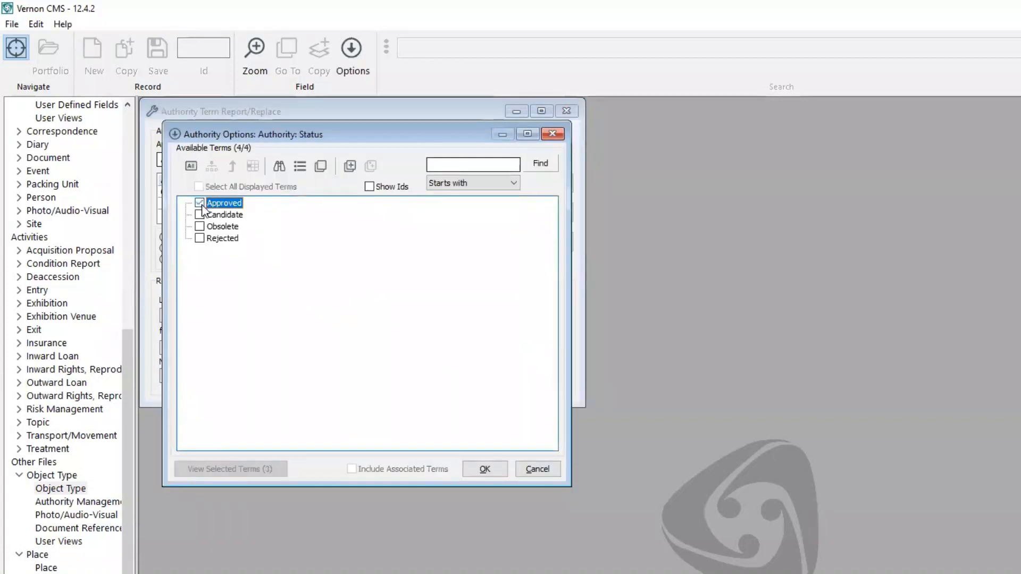
pyautogui.click(484, 470)
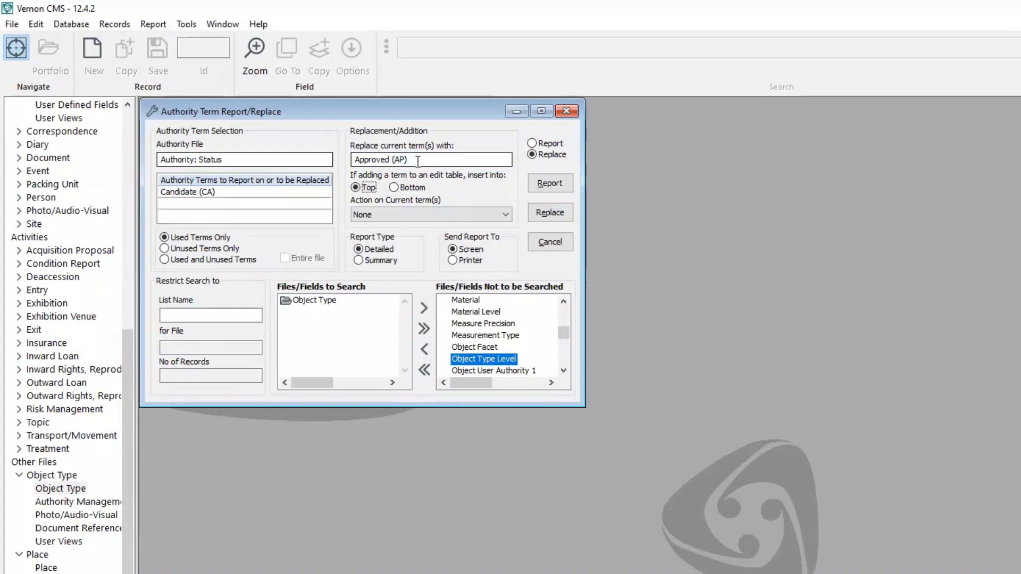
# - Run the replacement of Candidate with Approved in the Object Type file and confirm it based on the report
pyautogui.click(548, 216)
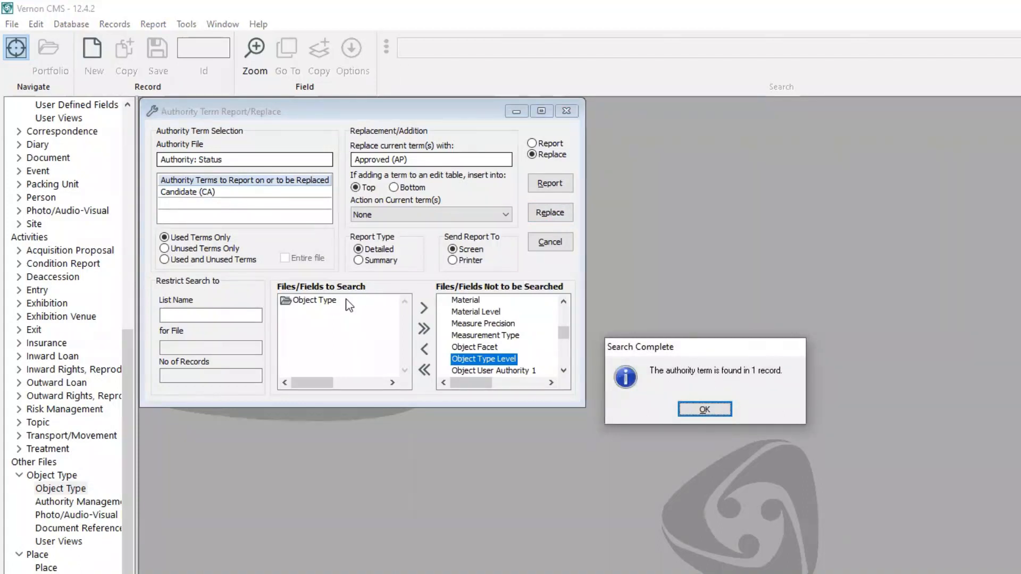
pyautogui.click(714, 410)
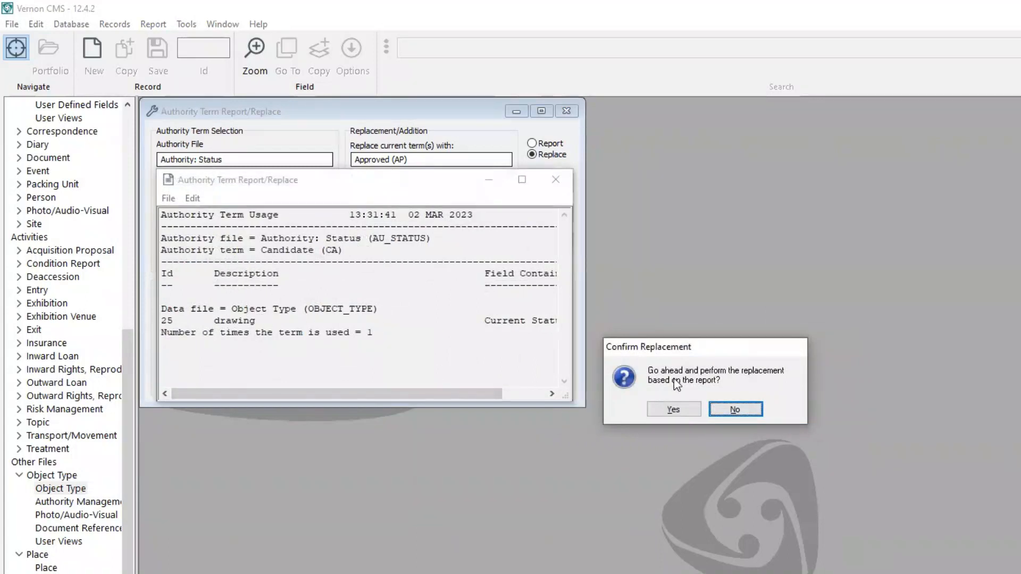
pyautogui.click(685, 412)
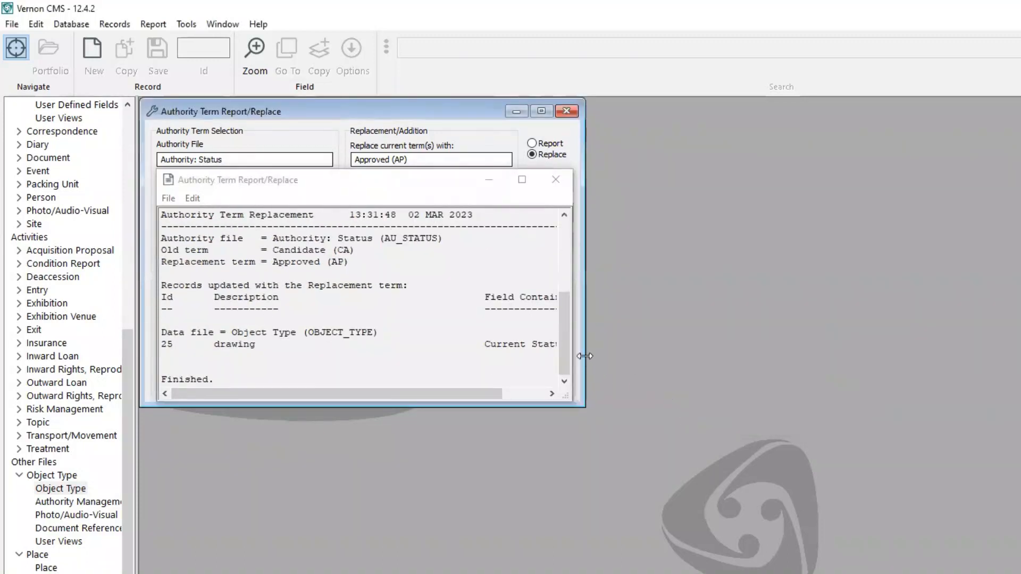
pyautogui.moveTo(573, 351); pyautogui.dragTo(647, 354)
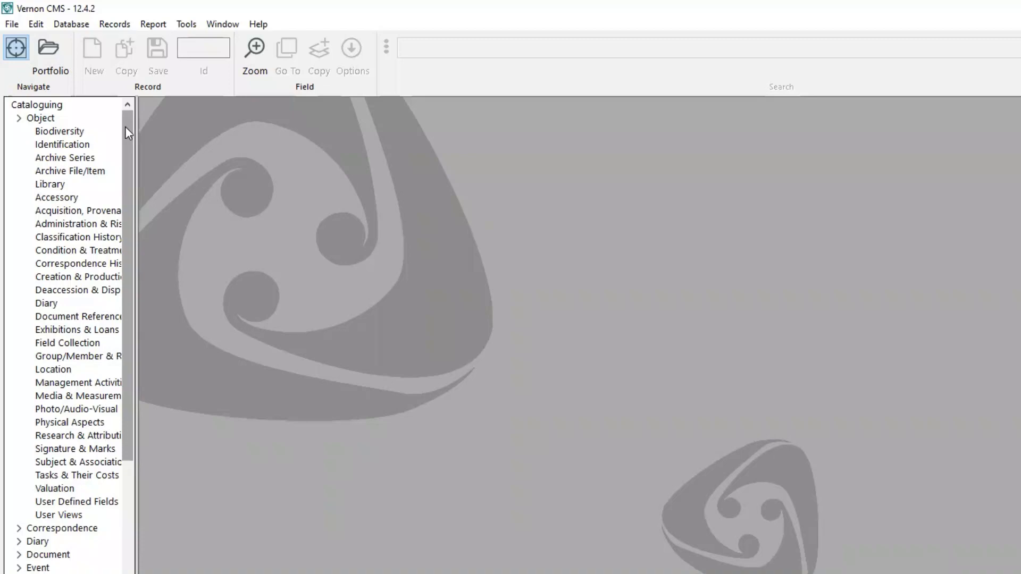
# - Start a new Object Identification record at the Classification field of its Media, Measurement page
pyautogui.click(71, 145)
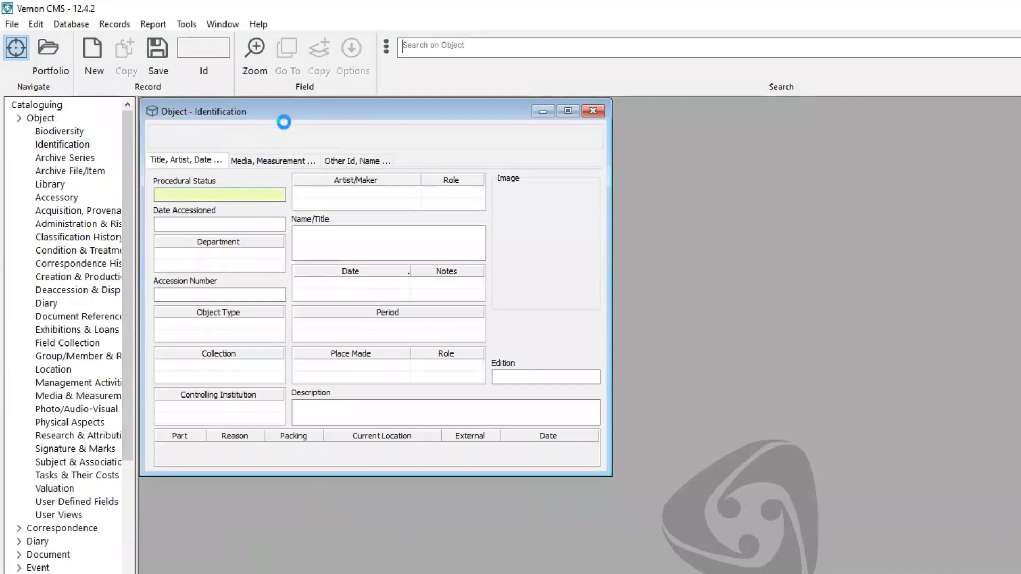
pyautogui.click(284, 163)
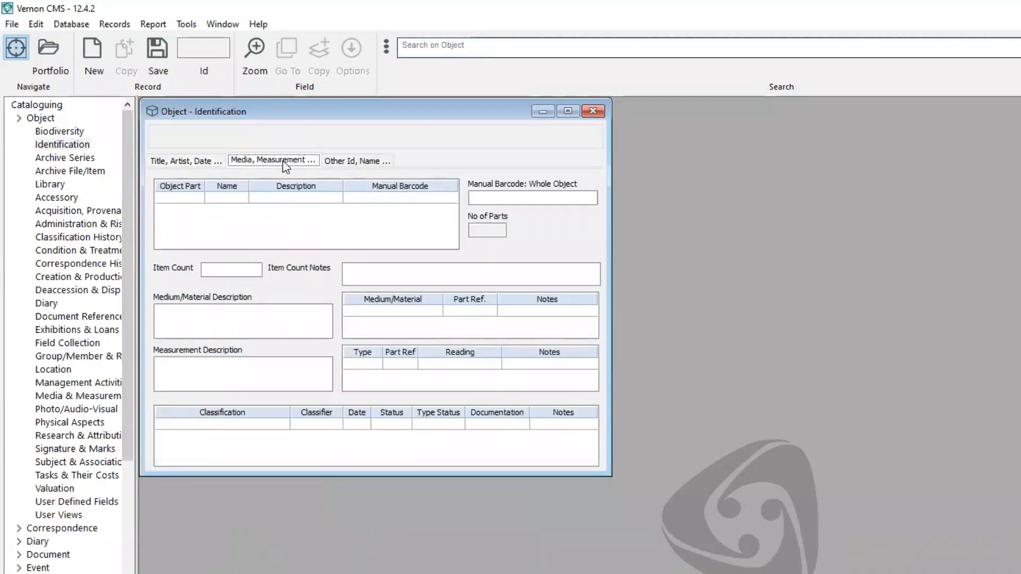
pyautogui.click(246, 425)
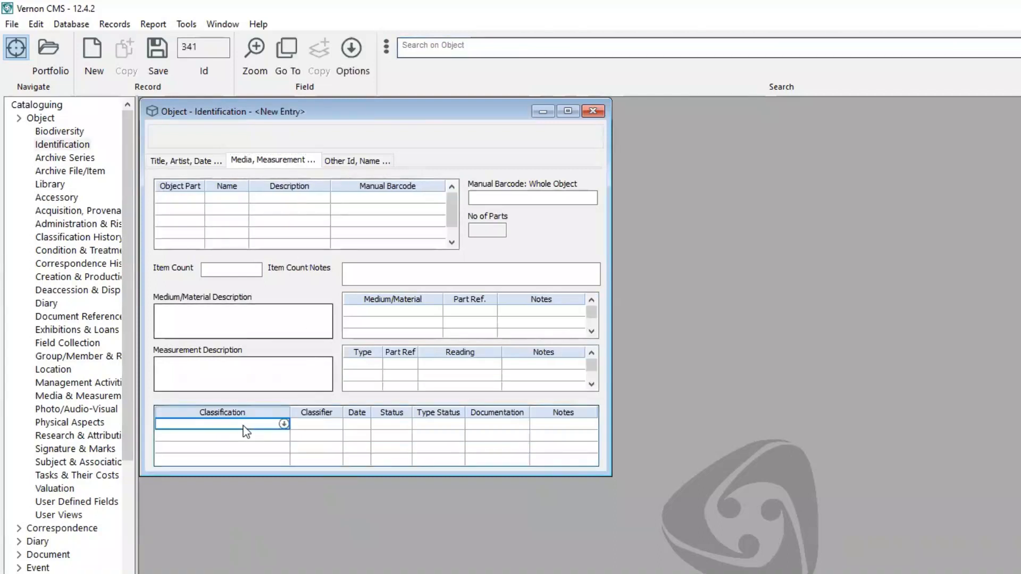
# - Browse the available Classification terms under Nomenclature, 02 Furnishings, Bedding and Bedcover, without selecting any
pyautogui.click(284, 425)
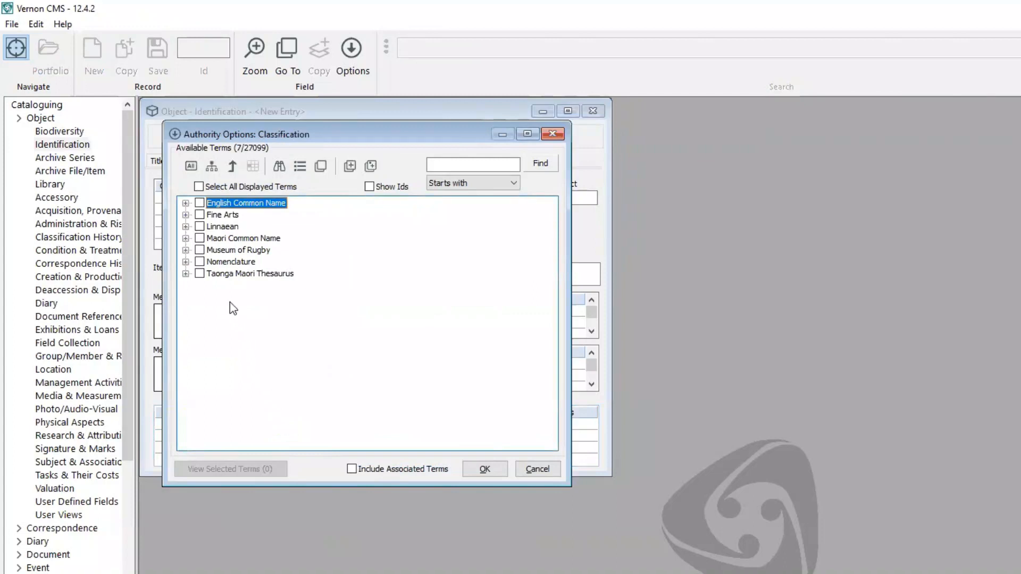
pyautogui.click(186, 262)
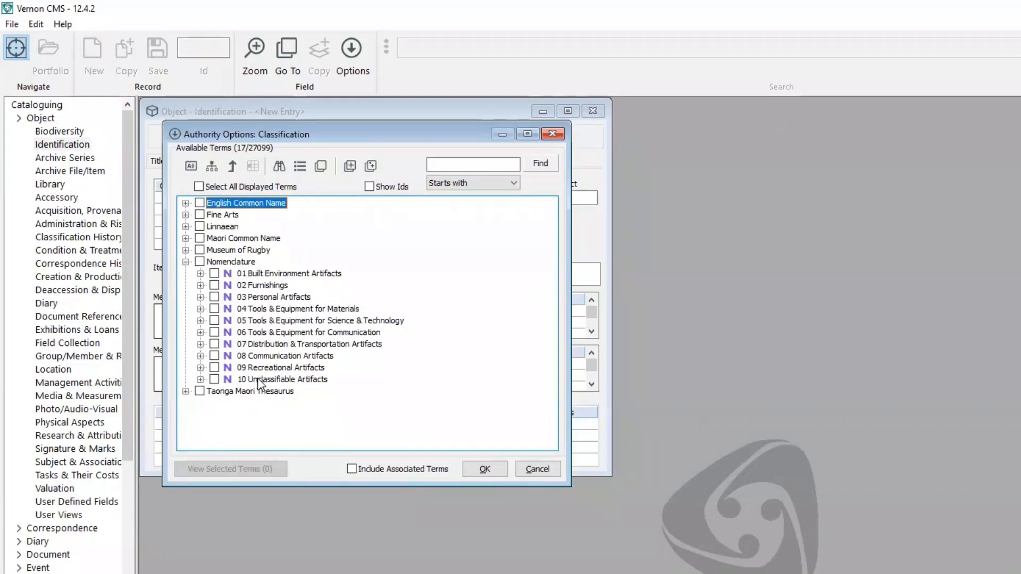
pyautogui.click(199, 285)
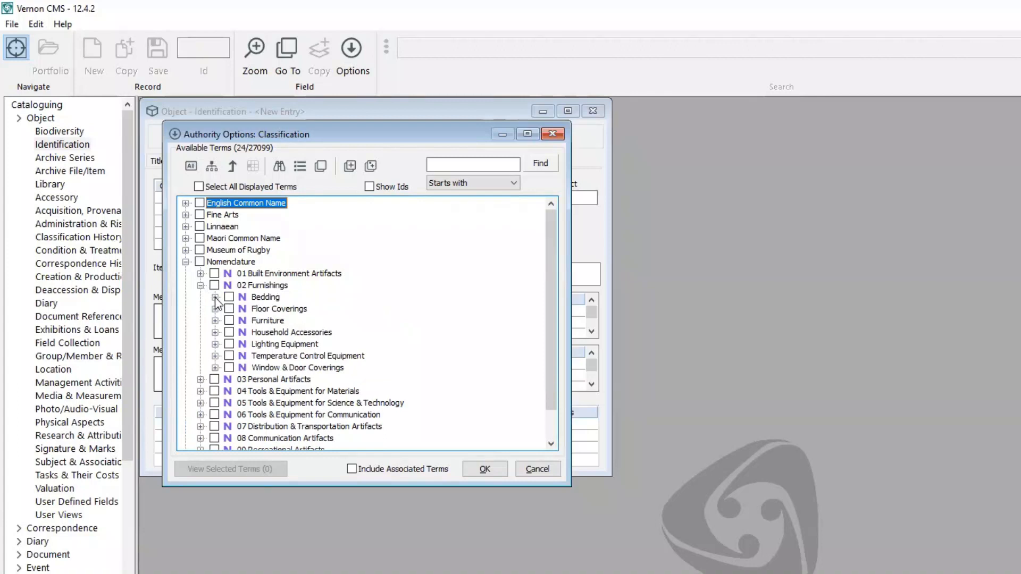
pyautogui.click(215, 297)
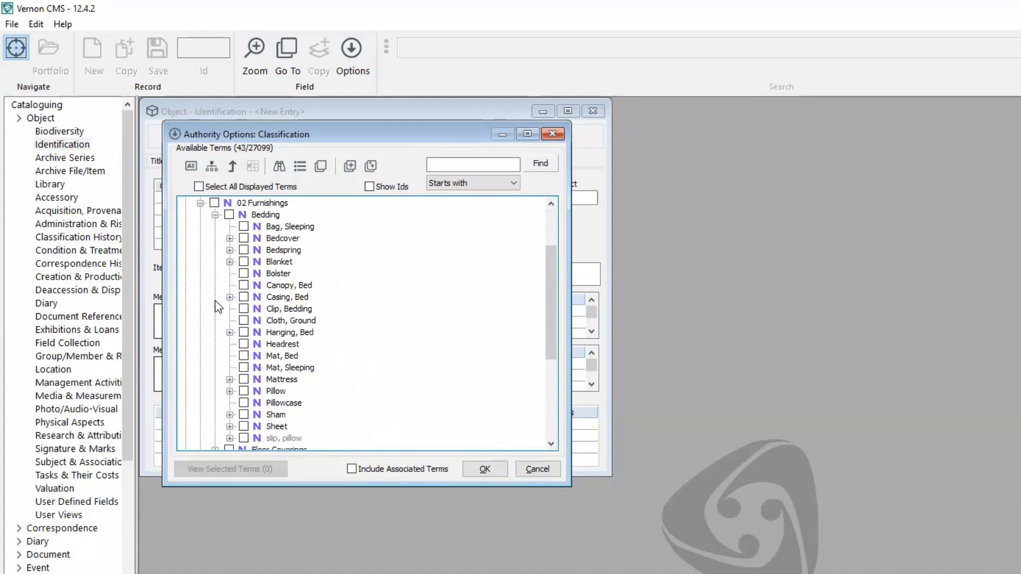
pyautogui.click(230, 238)
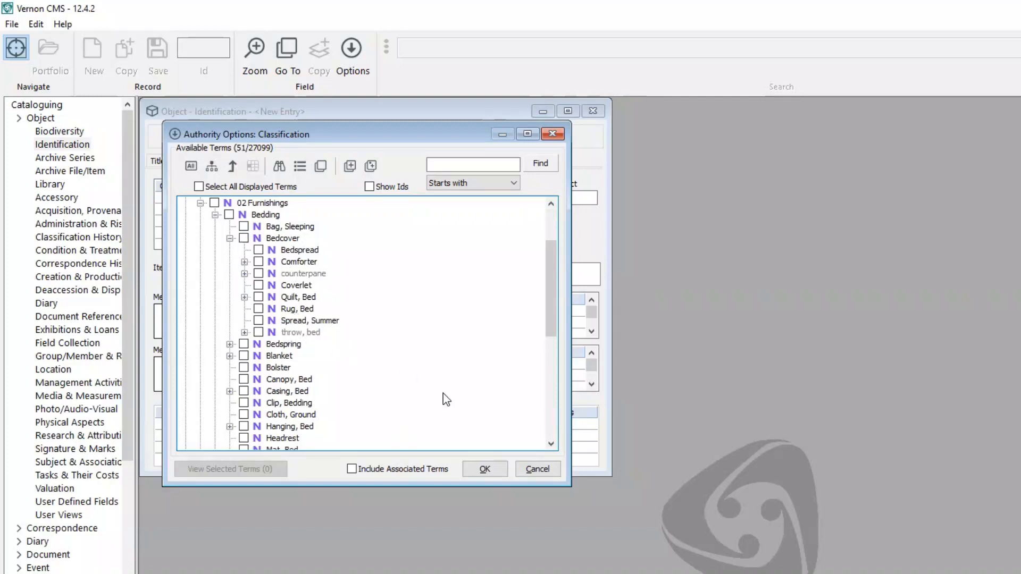
pyautogui.click(535, 468)
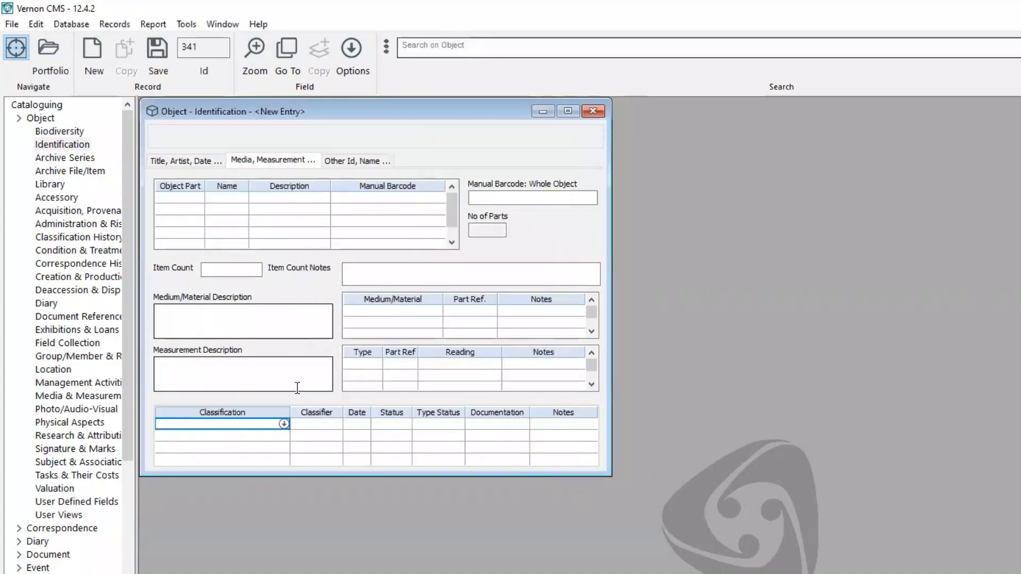
# - Enter "bed throw" as the object's classification and accept the thesaurus's USE INSTEAD term
pyautogui.write('bed throw')
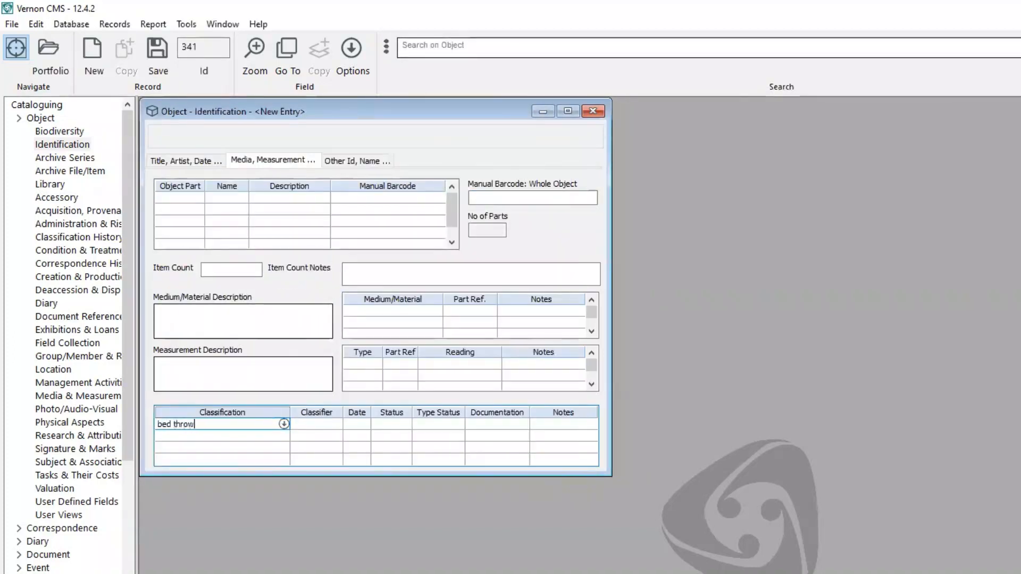
pyautogui.press('Return')
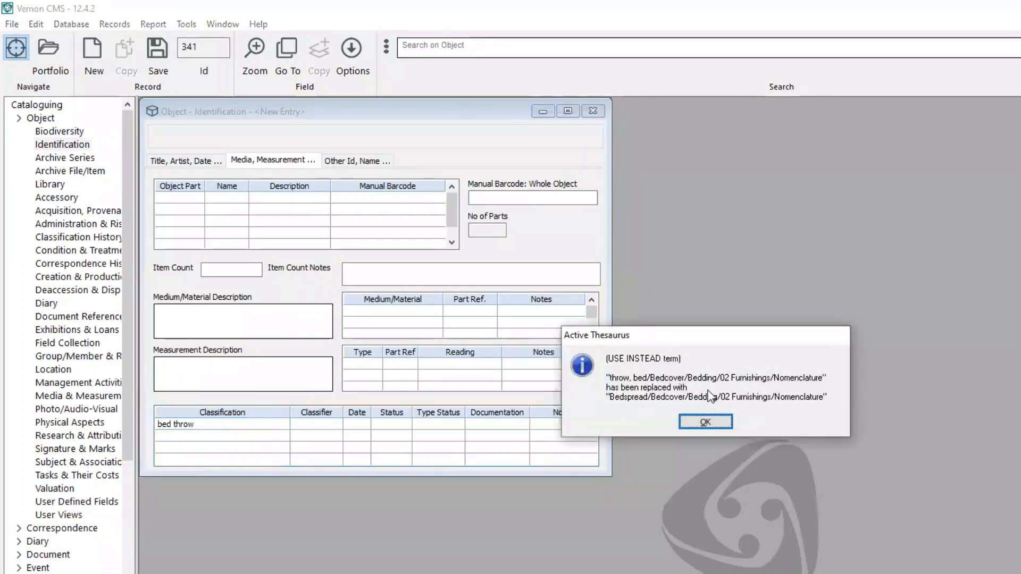
pyautogui.click(707, 421)
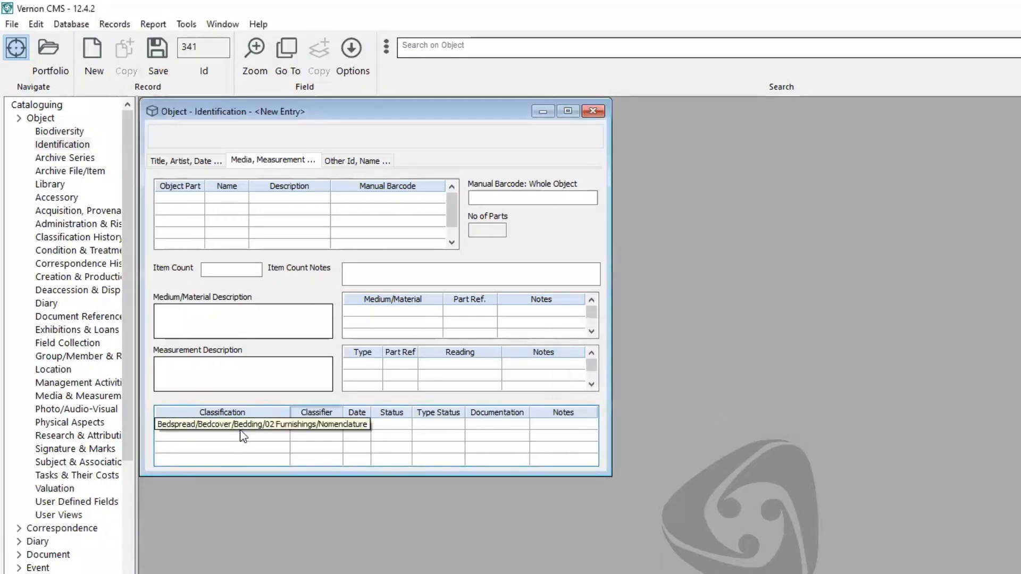
pyautogui.press('Tab')
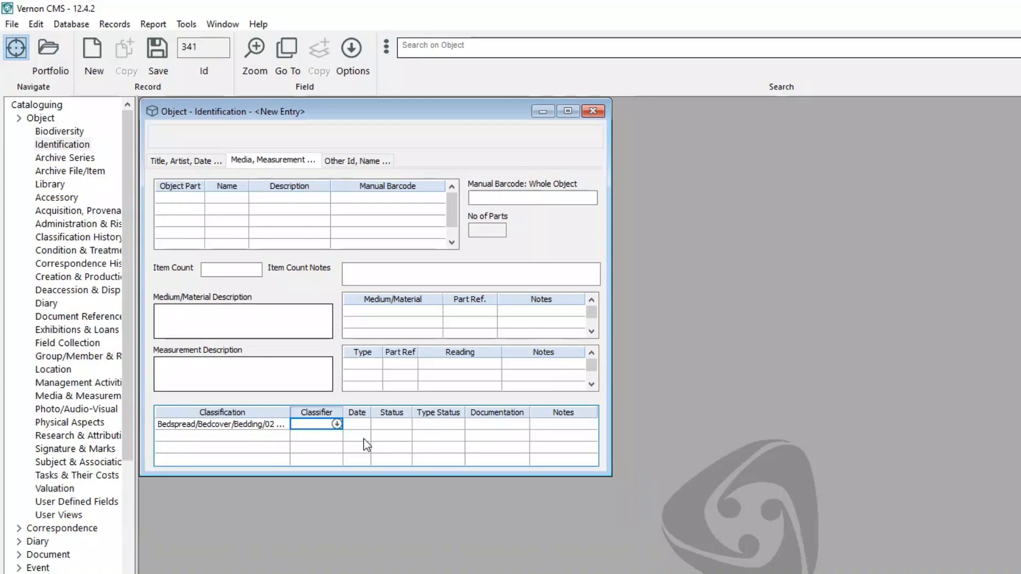
# - Examine the description in the Au rei term record, found under He Kura in the Taonga Maori Thesaurus classification
pyautogui.click(274, 425)
pyautogui.click(284, 425)
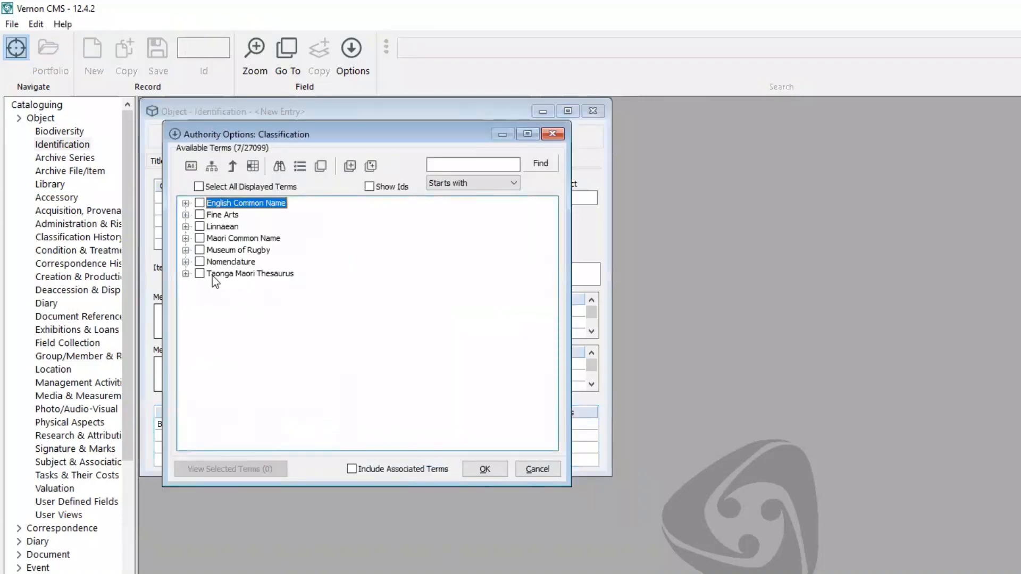
pyautogui.click(185, 274)
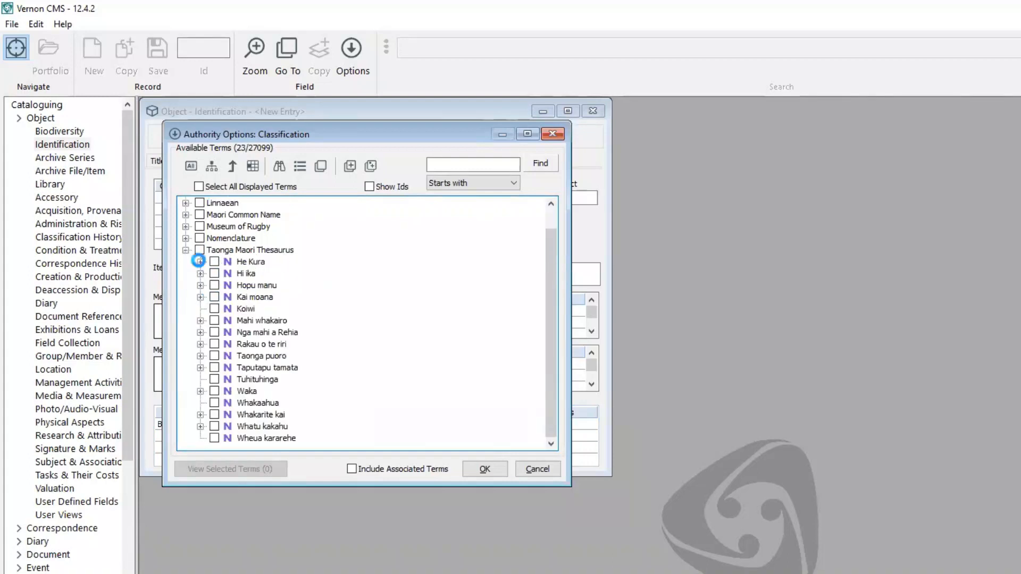
pyautogui.click(200, 262)
pyautogui.click(261, 274)
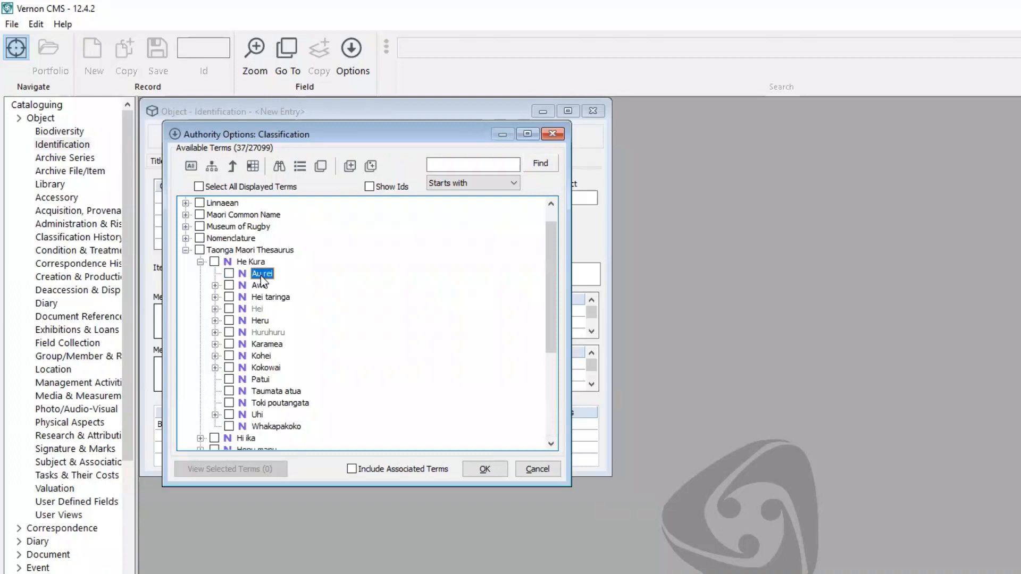
pyautogui.click(318, 166)
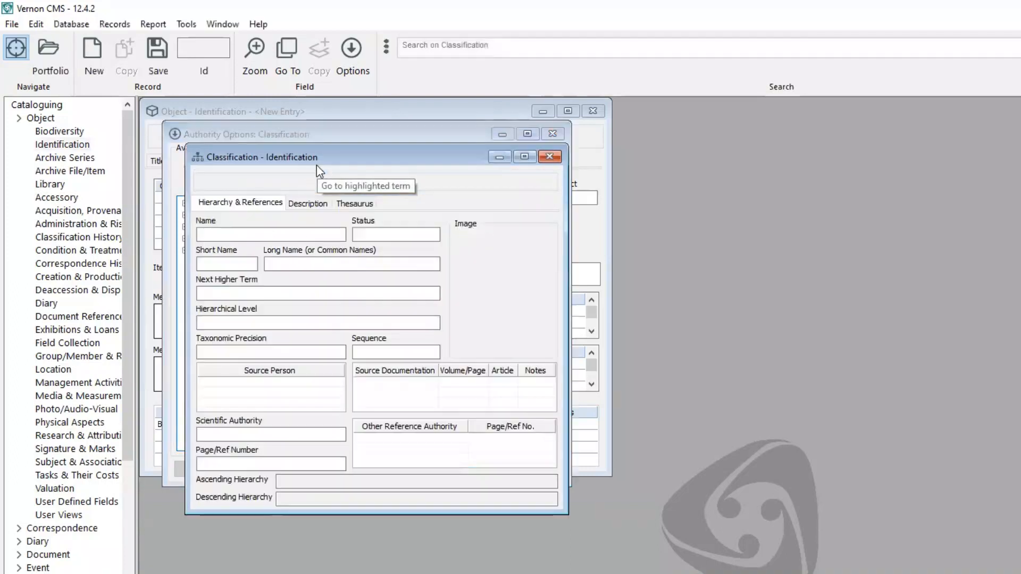
pyautogui.click(308, 203)
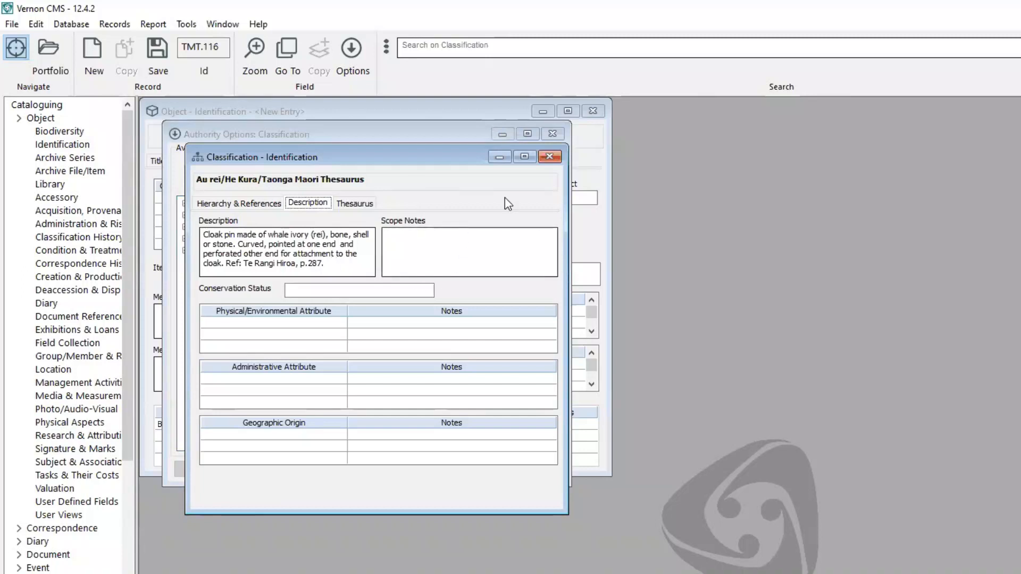
pyautogui.click(551, 158)
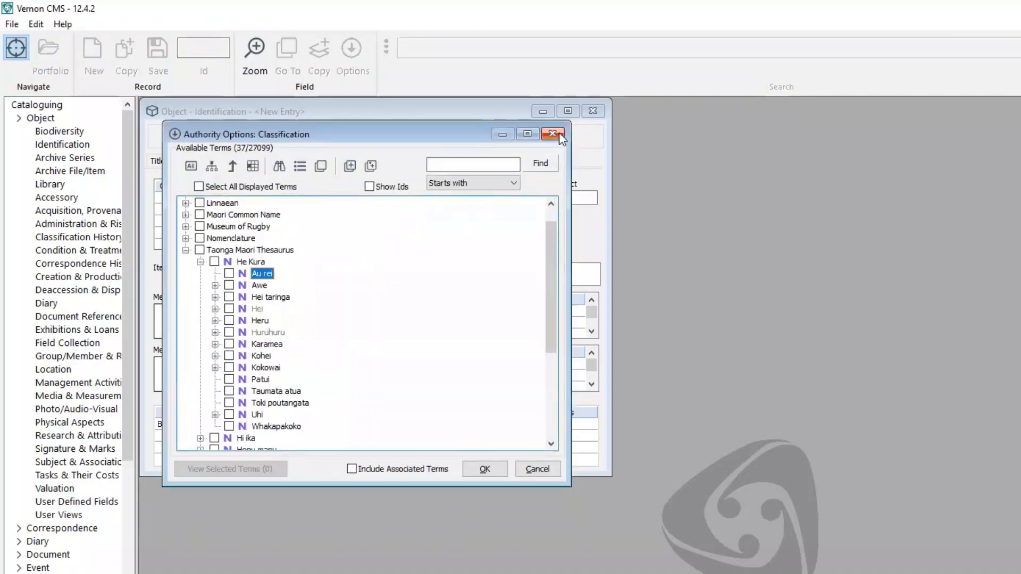
pyautogui.click(552, 132)
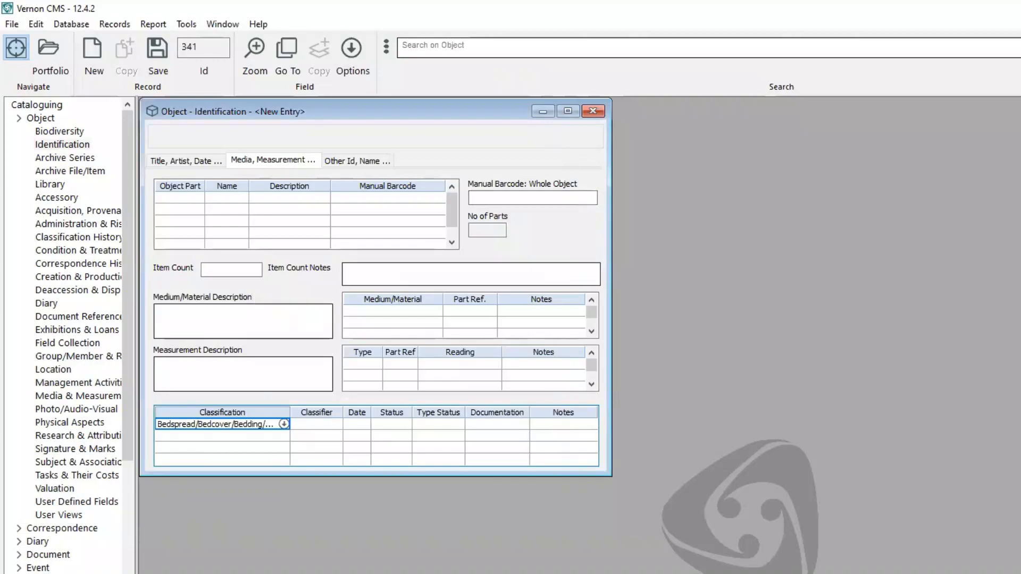
# - Switch to the Getty Art & Architecture Thesaurus in the browser and browse its hierarchies through Agents Facet to Organizations
pyautogui.hotkey('alt', 'Tab')
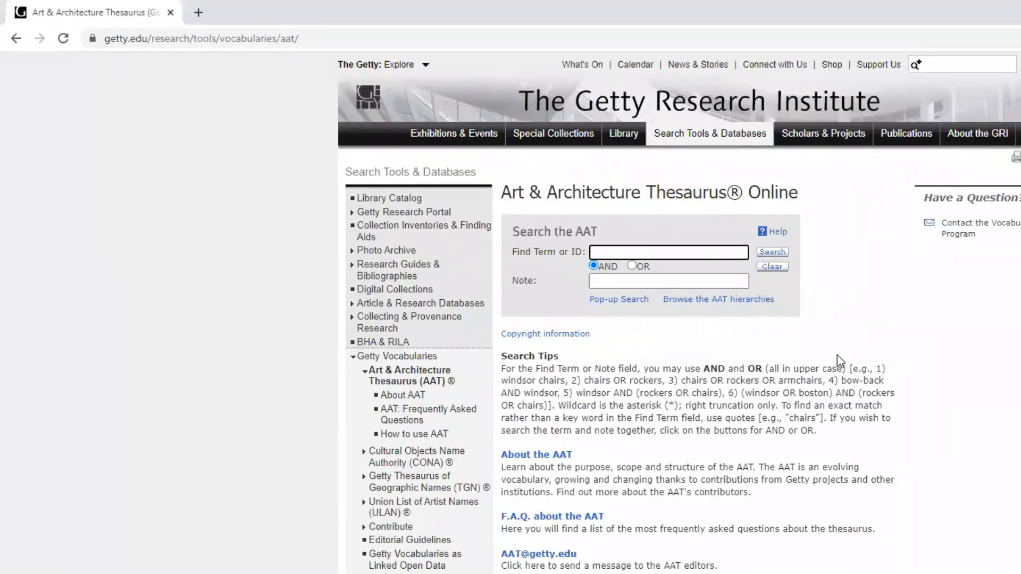
pyautogui.click(742, 301)
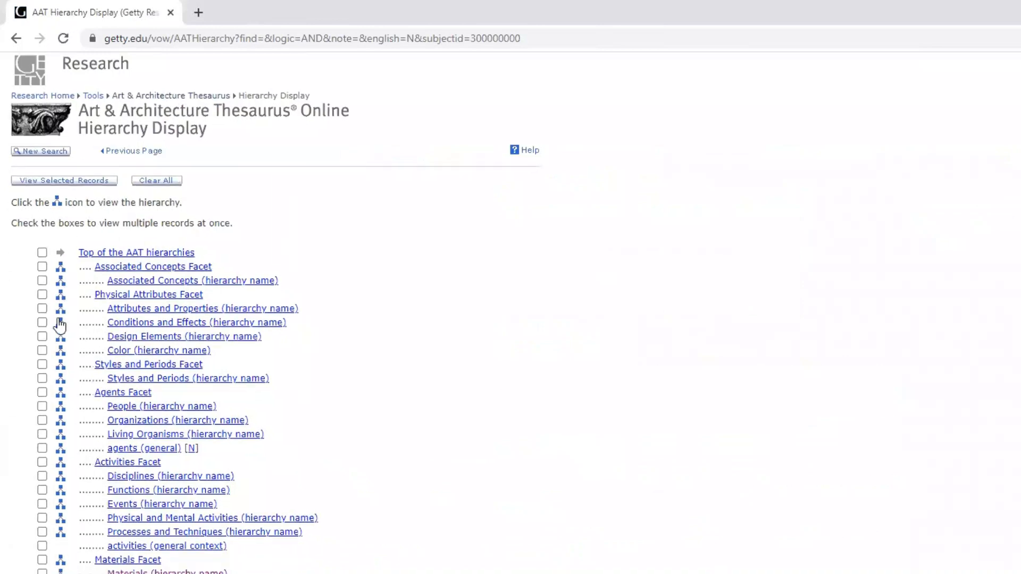
pyautogui.click(60, 392)
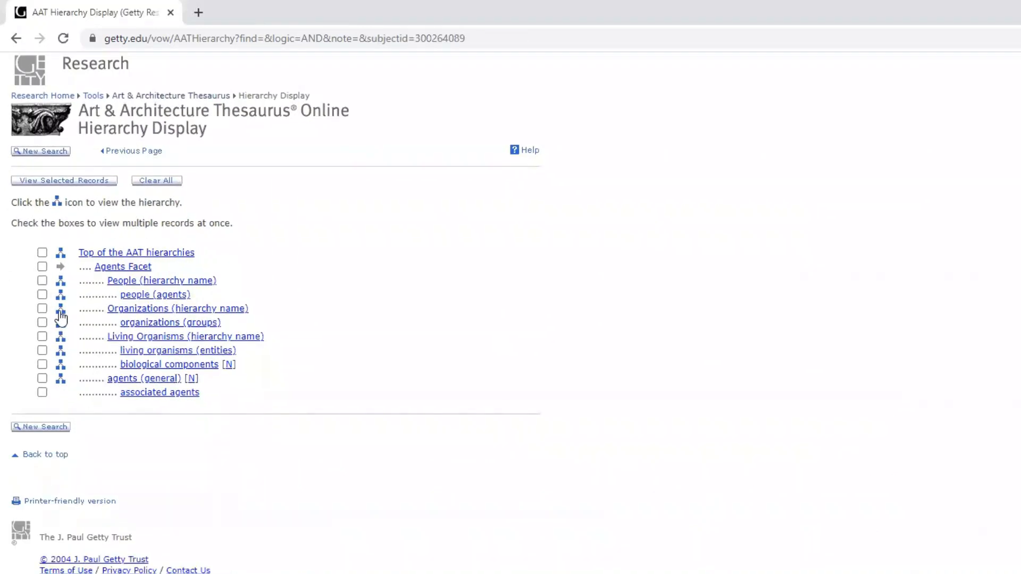
pyautogui.click(61, 310)
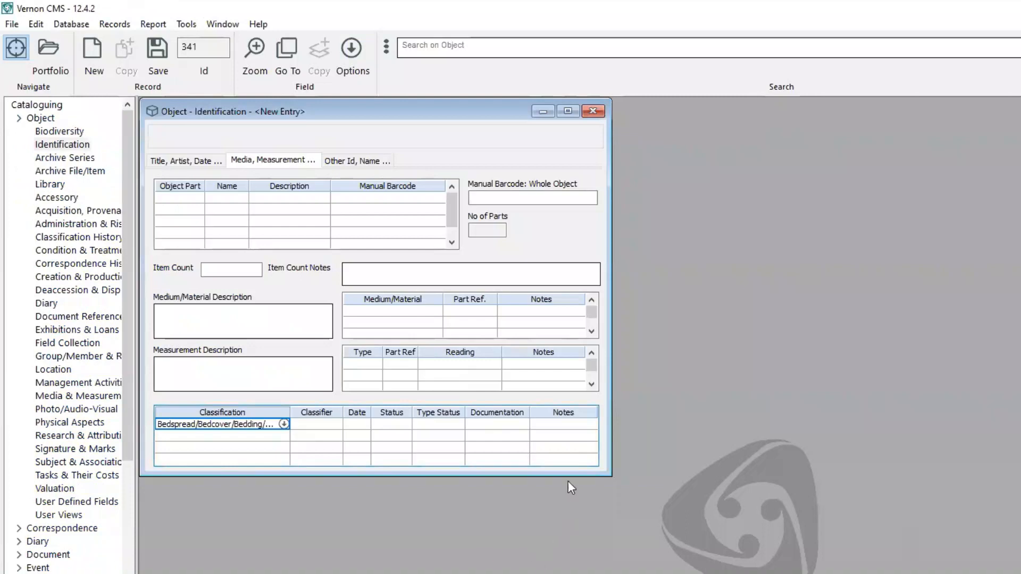
# - Browse the Medium/Material authority terms under <materials by function> with their term IDs displayed, without selecting any
pyautogui.click(418, 311)
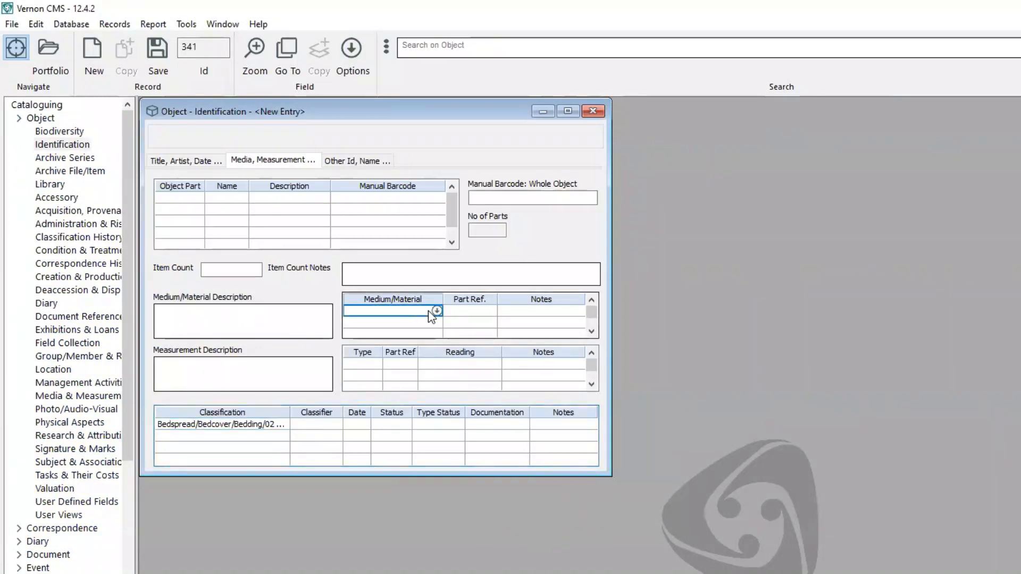
pyautogui.click(436, 311)
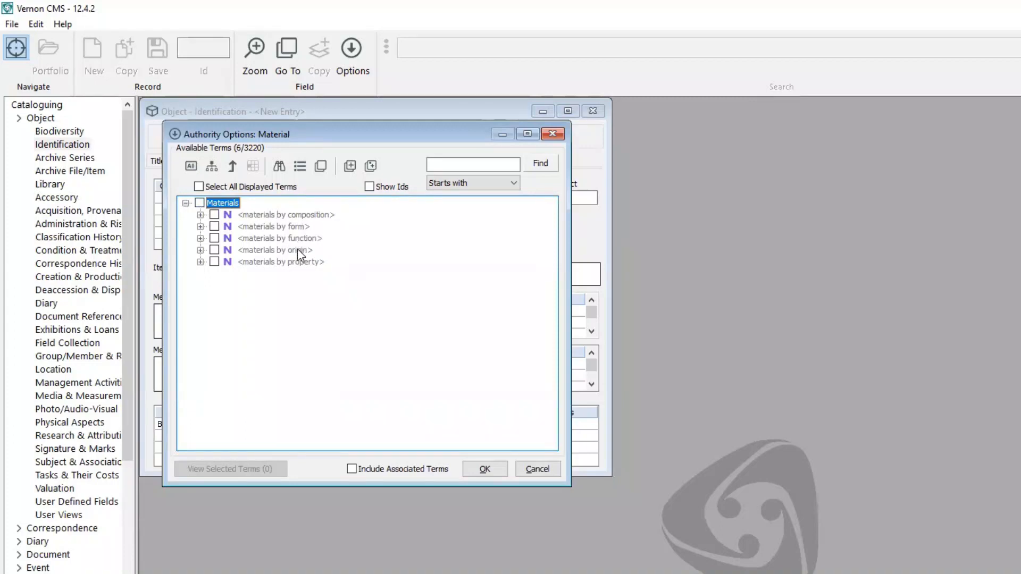
pyautogui.click(201, 238)
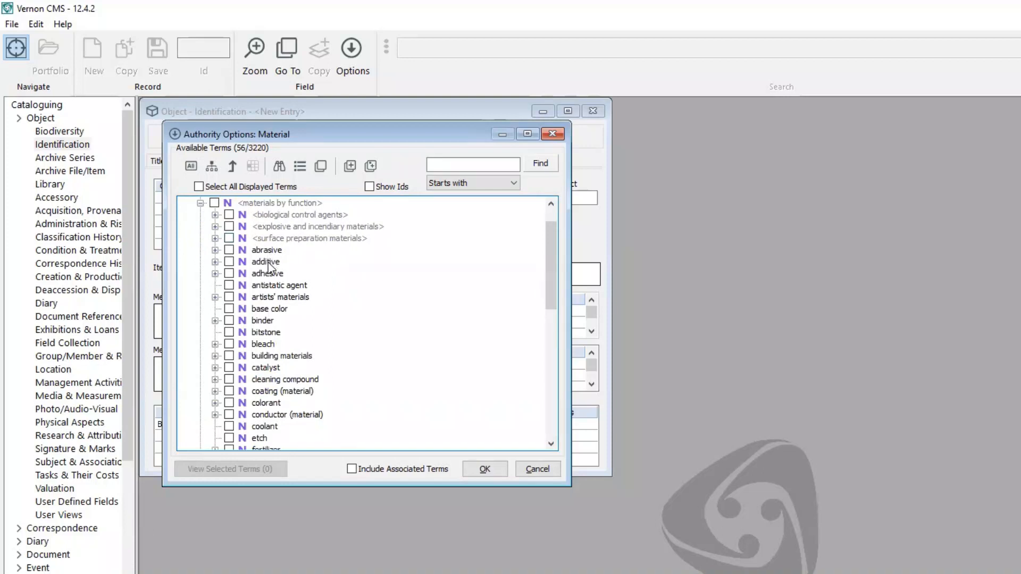
pyautogui.click(369, 187)
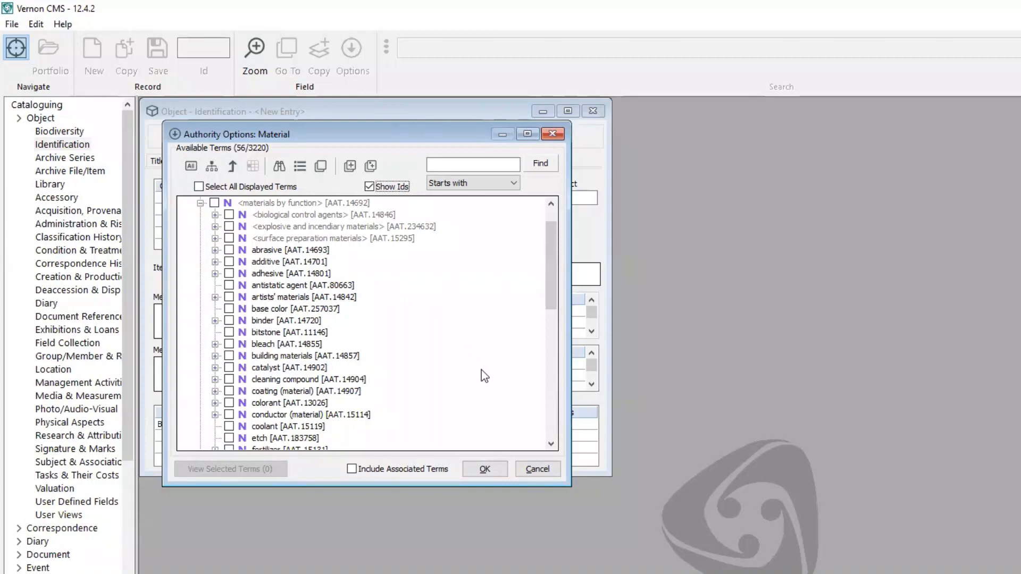
pyautogui.click(549, 471)
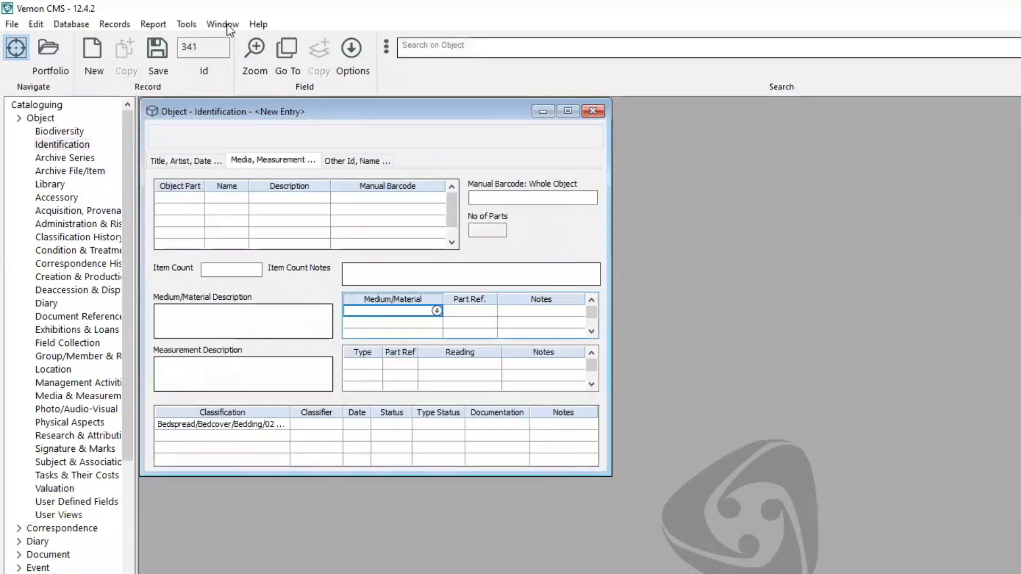
# - Open the authority tool for importing AAT records into a Vernon authority file
pyautogui.click(191, 26)
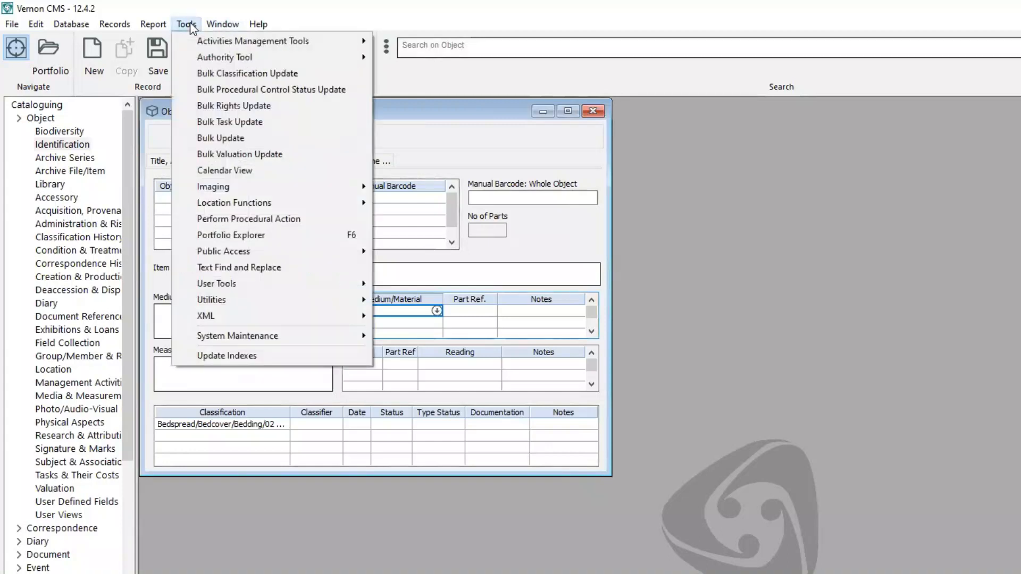
pyautogui.moveTo(323, 63)
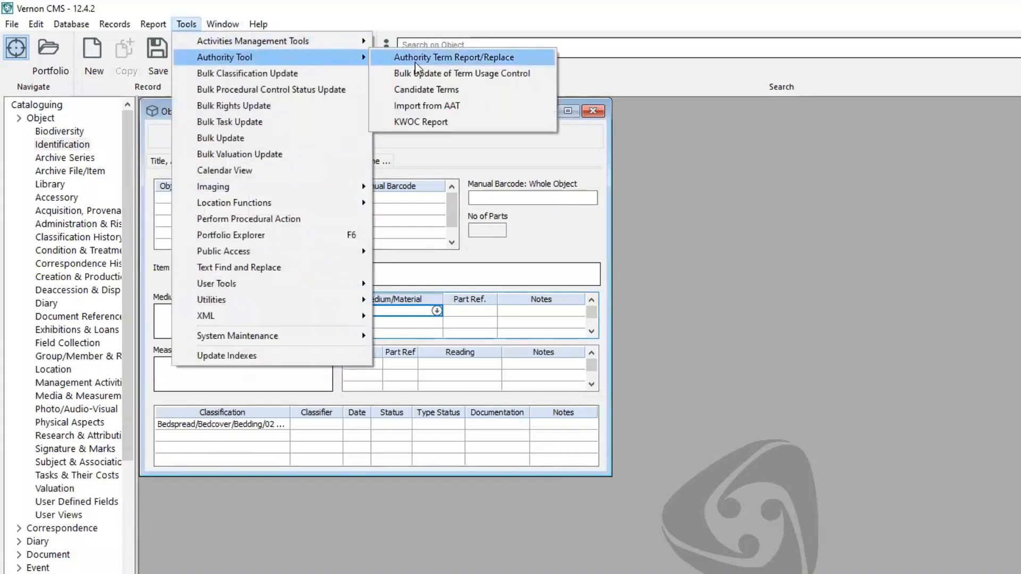
pyautogui.click(456, 108)
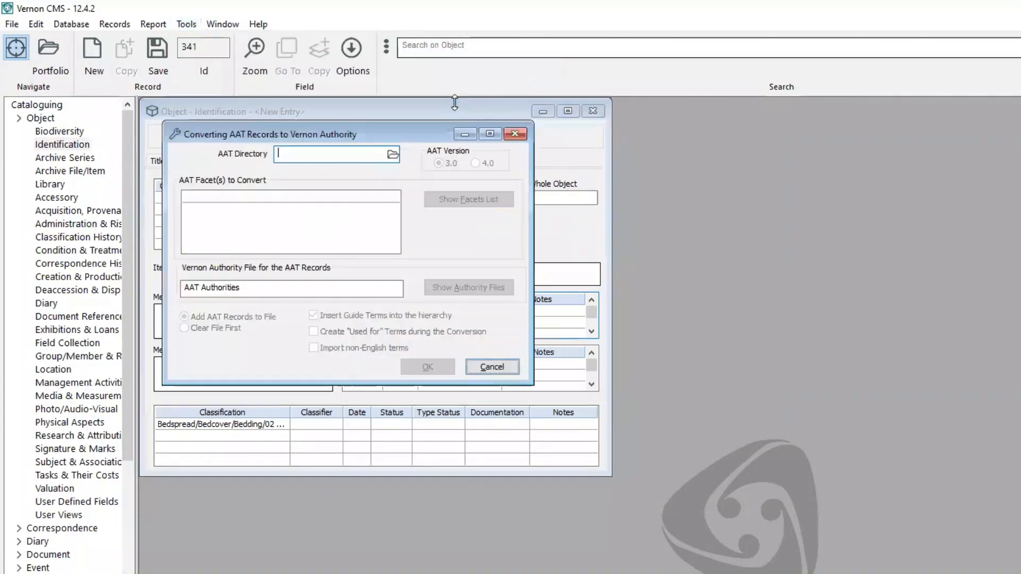